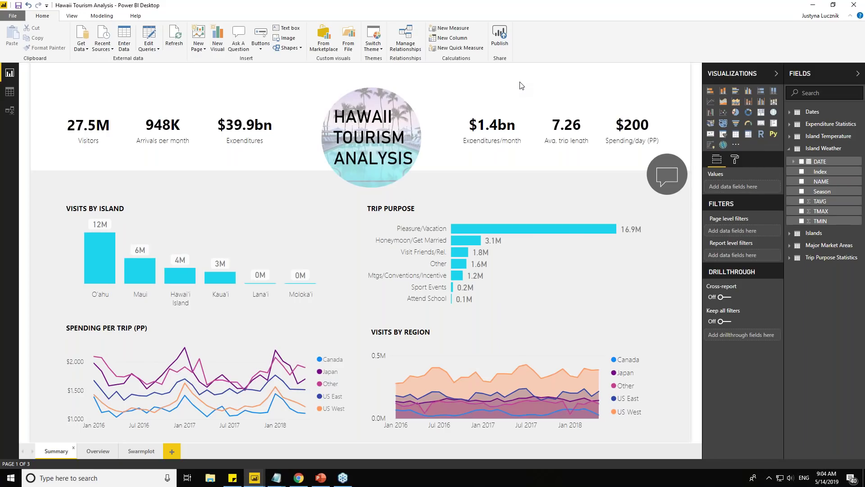
# - Delete the existing Q&A button from the gray circle on the Summary page
pyautogui.click(852, 17)
pyautogui.moveTo(682, 148)
pyautogui.click(673, 130)
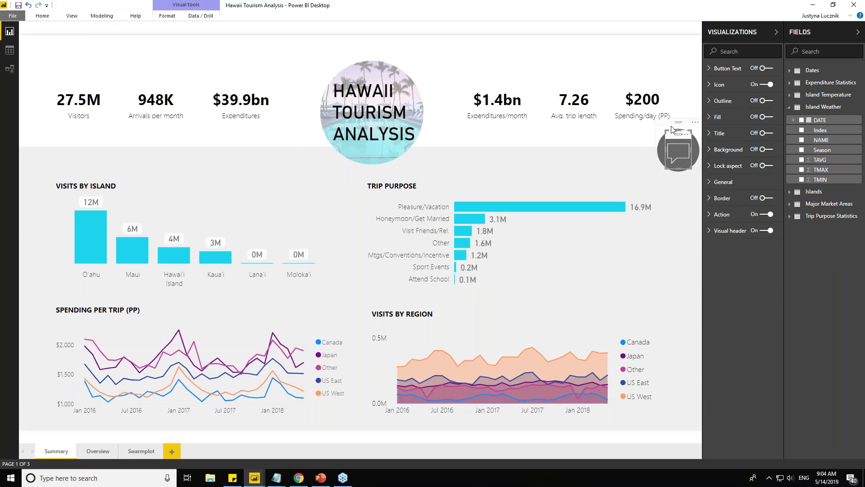
pyautogui.click(694, 99)
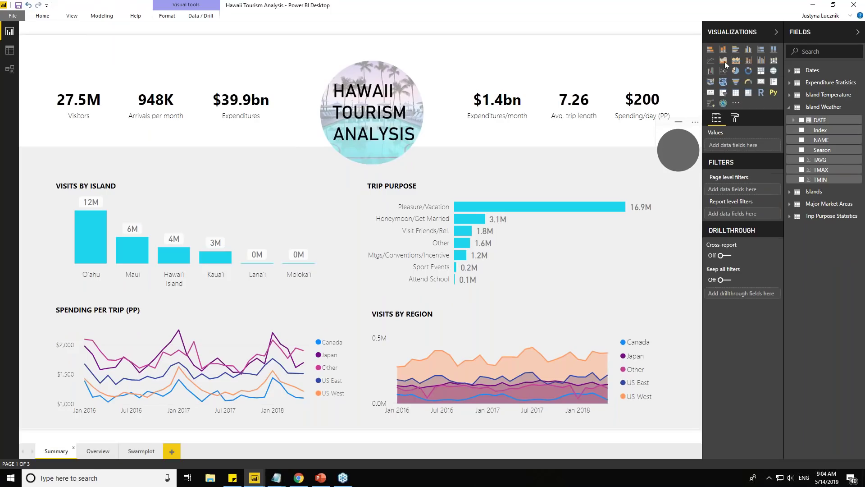
pyautogui.click(850, 15)
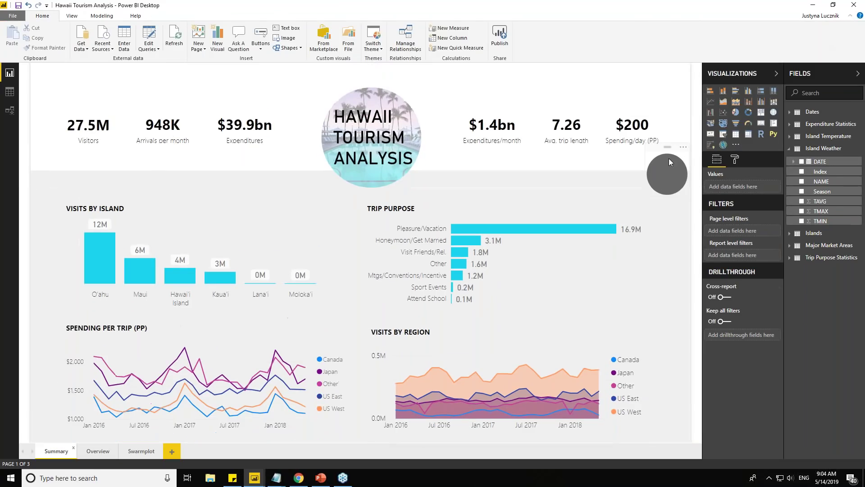
# - Insert a new Q&A button and place it above the gray circle, beside the $200 spending card
pyautogui.click(102, 15)
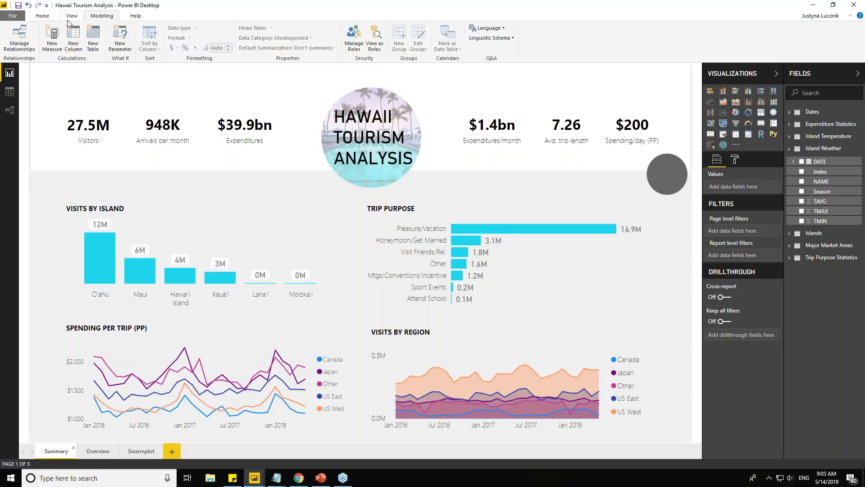
pyautogui.scroll(2, 75, 23)
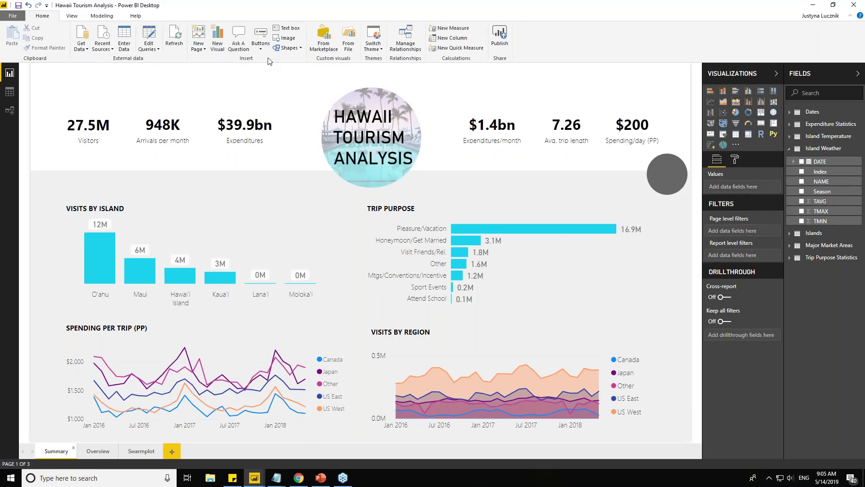
pyautogui.click(261, 43)
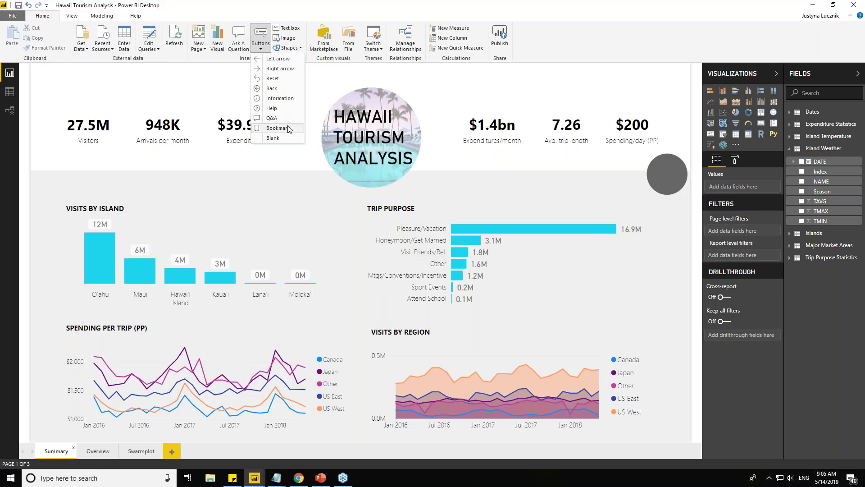
pyautogui.click(276, 119)
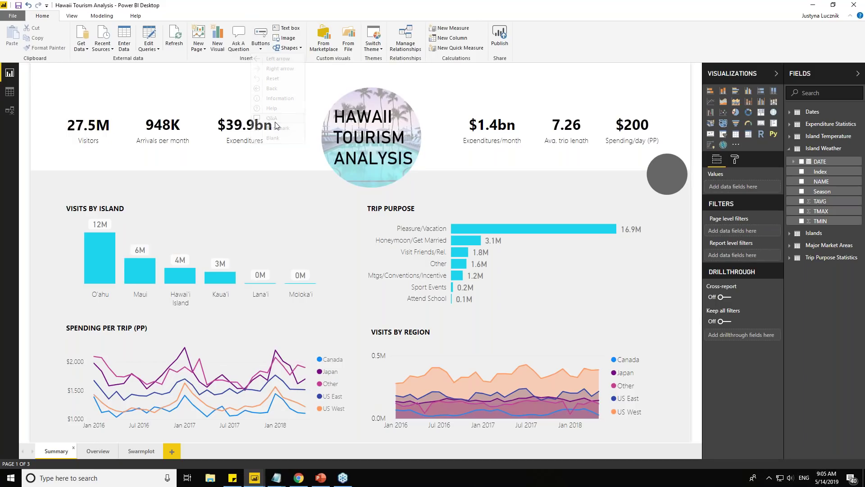
pyautogui.moveTo(53, 79); pyautogui.dragTo(656, 162)
# - Set the fill transparency of the gray circle shape to 70%
pyautogui.click(661, 162)
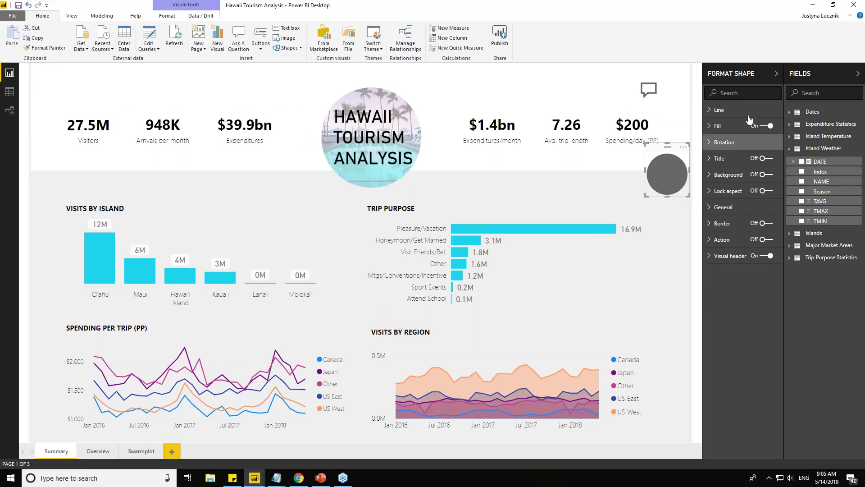
pyautogui.click(718, 111)
pyautogui.click(720, 110)
pyautogui.click(718, 126)
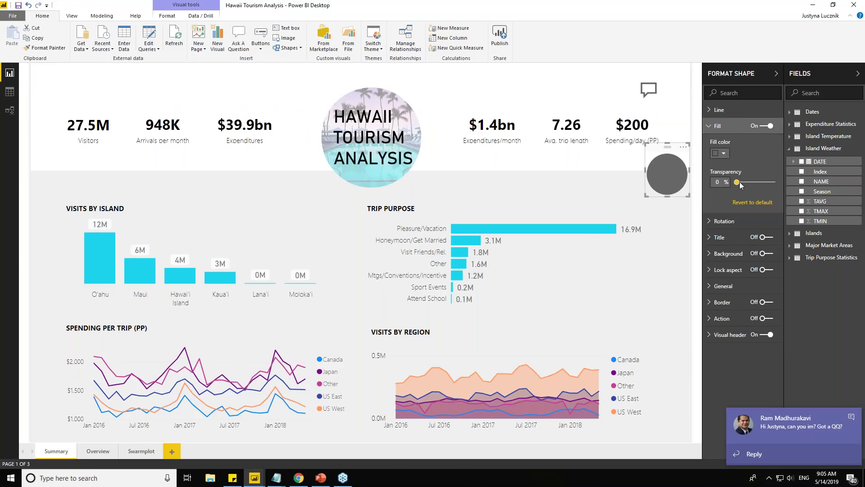
pyautogui.moveTo(739, 185); pyautogui.dragTo(762, 185)
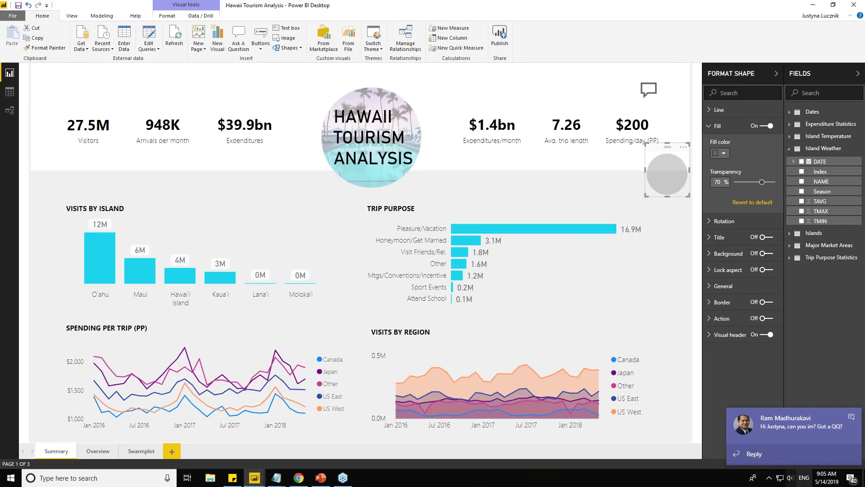
# - Switch to Microsoft Teams, open the unread chat and its availability status options, and return to the report
pyautogui.click(769, 481)
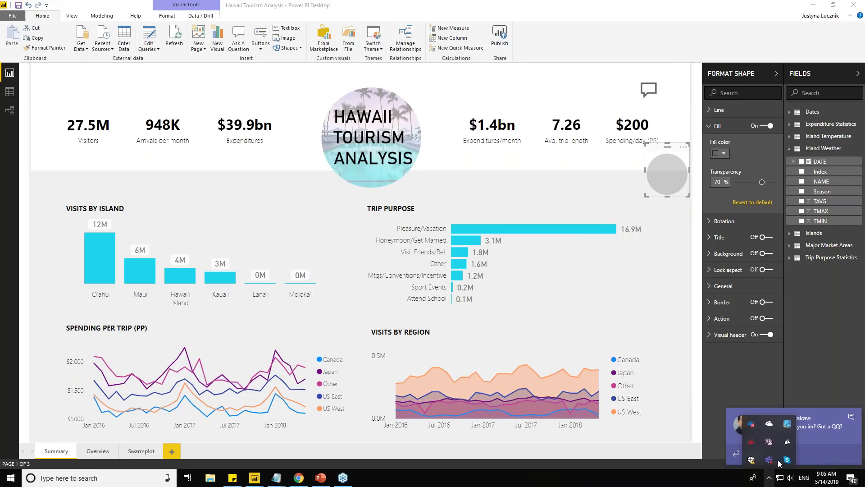
pyautogui.click(770, 460)
pyautogui.rightClick(772, 460)
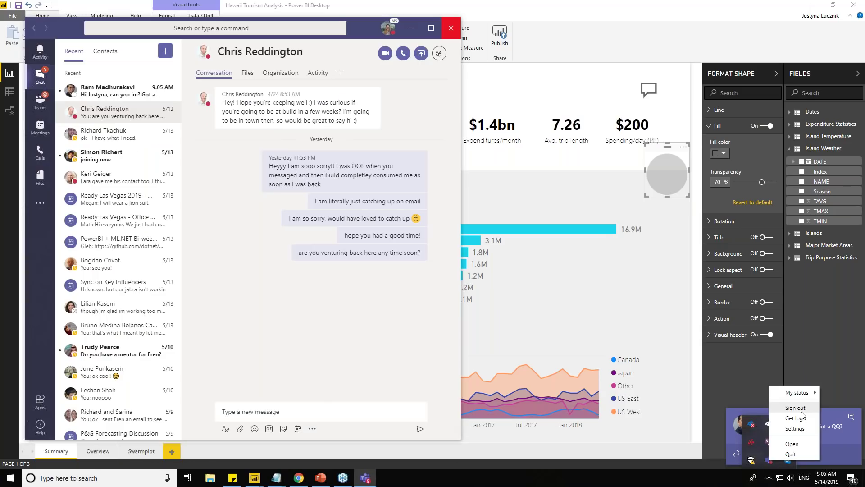
pyautogui.moveTo(807, 393)
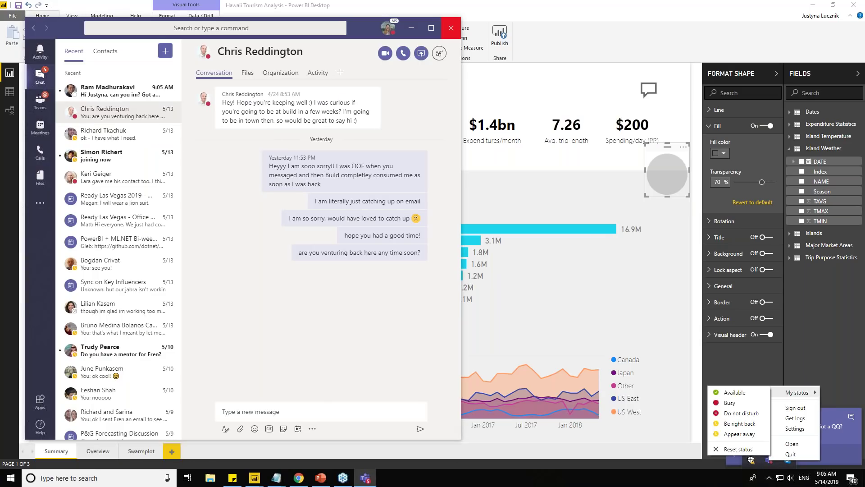
pyautogui.click(119, 90)
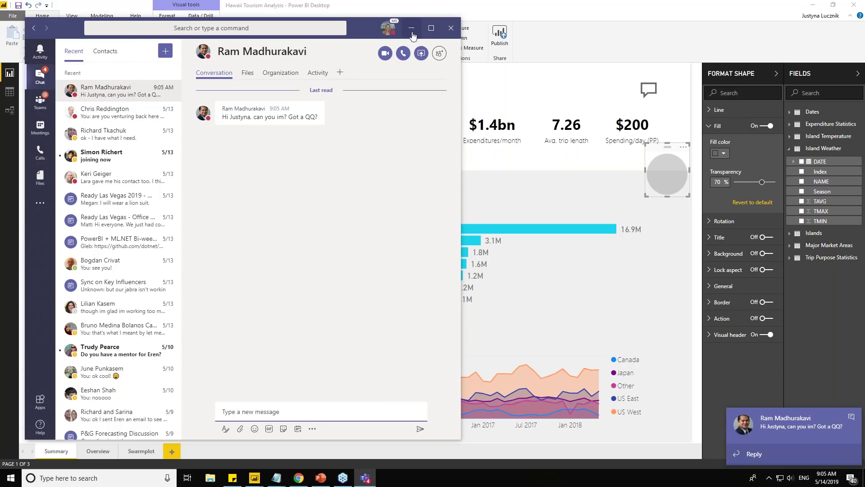
pyautogui.click(388, 28)
pyautogui.moveTo(349, 81)
pyautogui.click(300, 106)
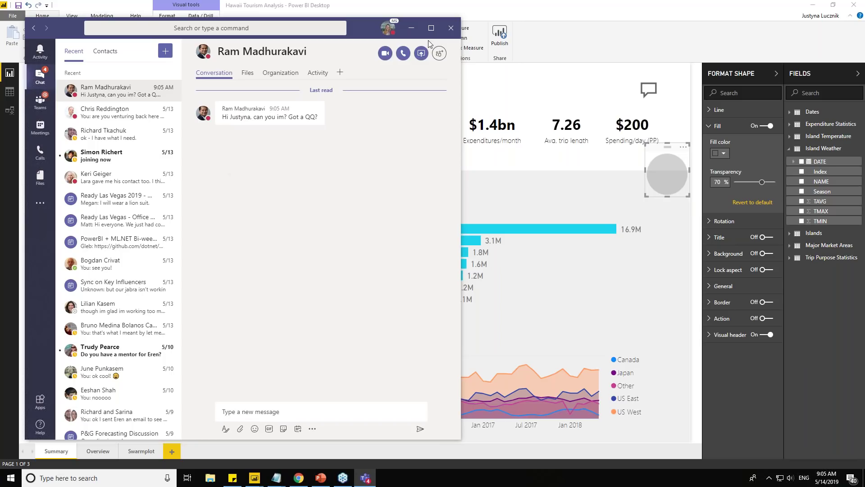
pyautogui.click(451, 28)
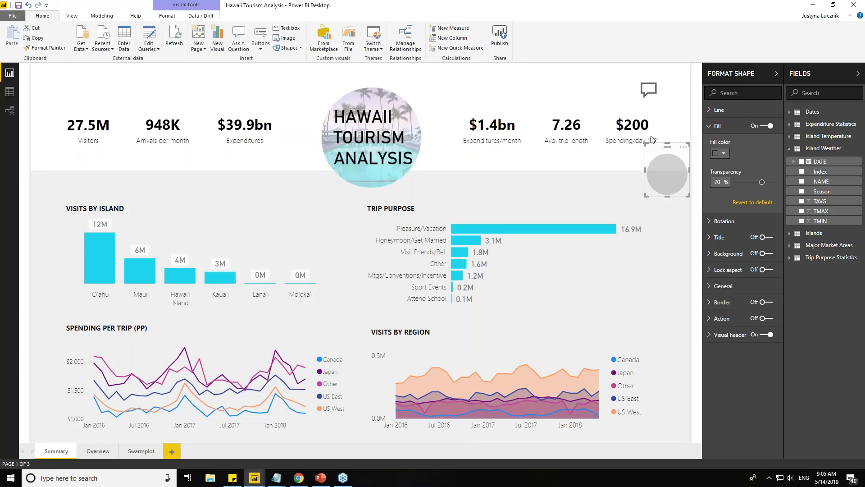
# - Move the new Q&A button onto the gray circle and center its icon within it
pyautogui.click(657, 80)
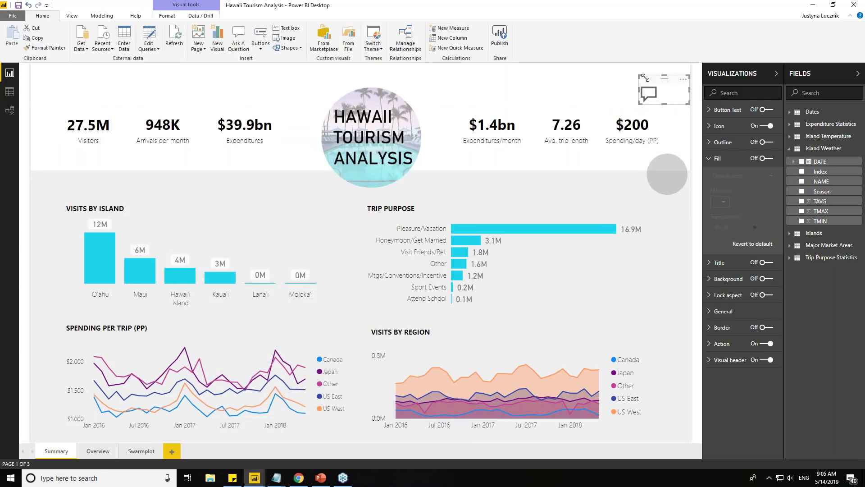
pyautogui.moveTo(658, 80); pyautogui.dragTo(659, 169)
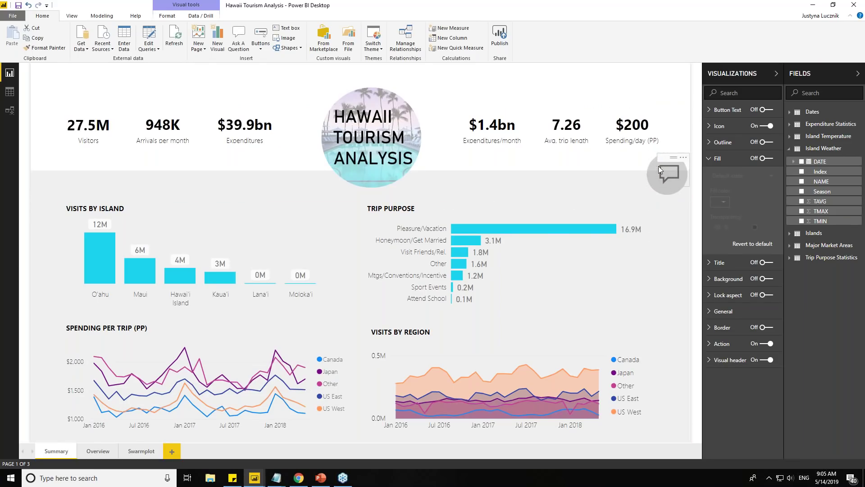
pyautogui.moveTo(669, 160); pyautogui.dragTo(672, 162)
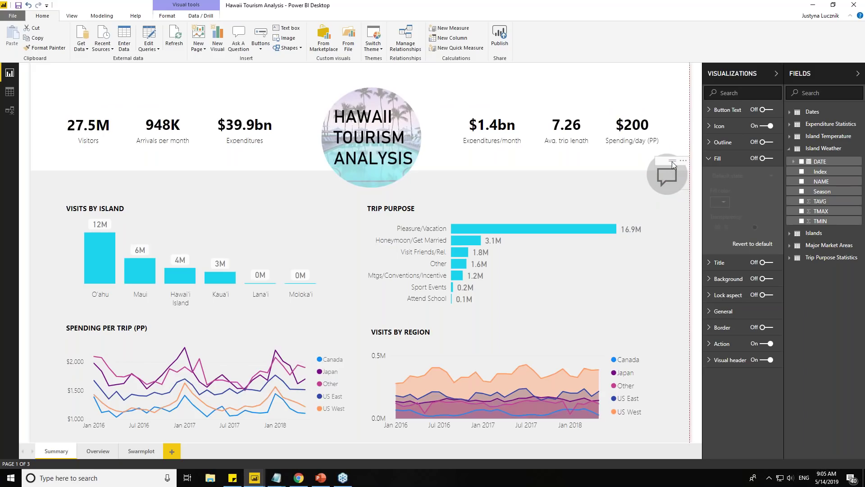
pyautogui.click(669, 85)
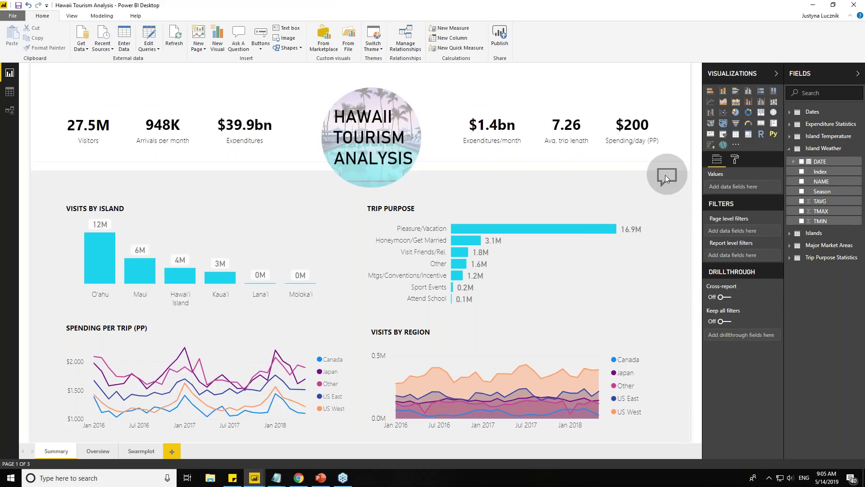
pyautogui.click(670, 161)
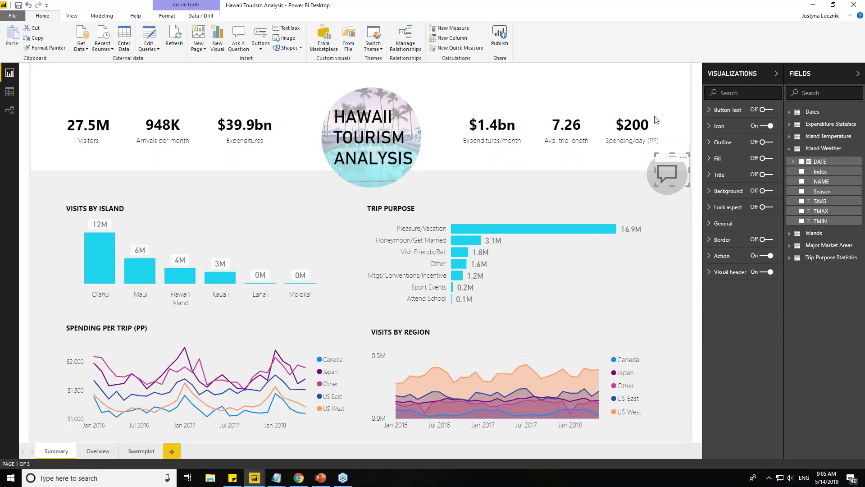
pyautogui.click(696, 76)
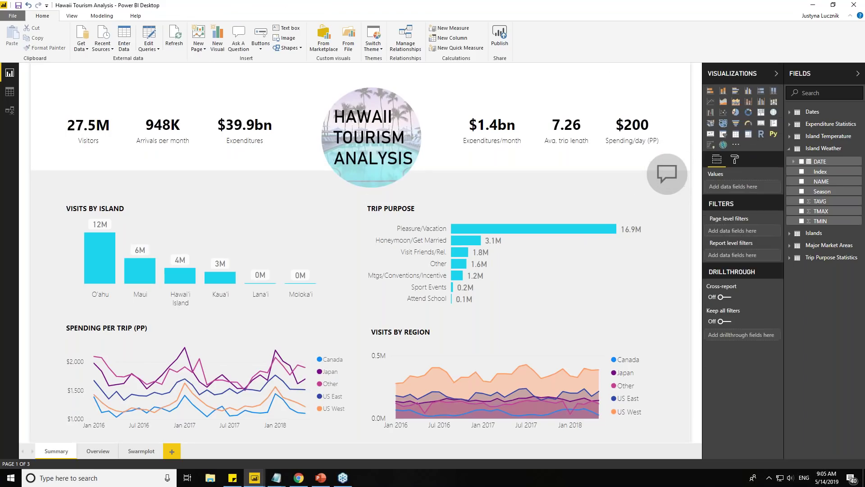
# - Launch the Q&A explorer from the new button and ask "visits by date and island"
pyautogui.click(850, 15)
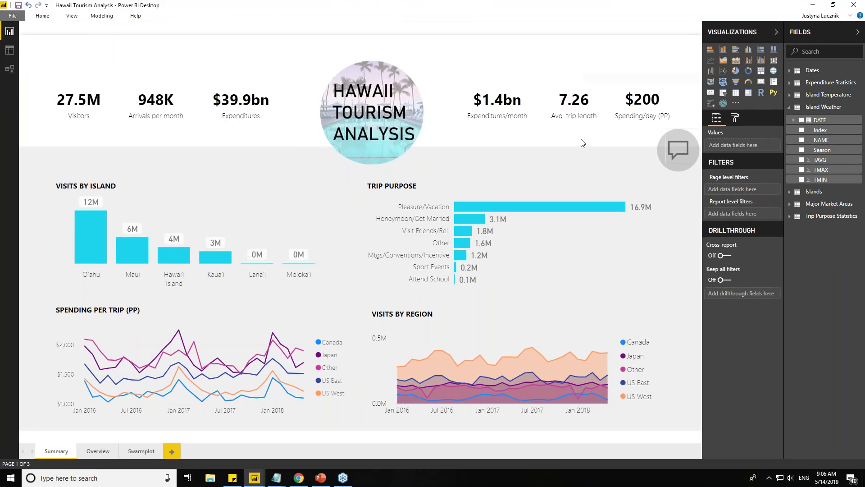
pyautogui.keyDown('ctrl'); pyautogui.click(680, 148); pyautogui.keyUp('ctrl')
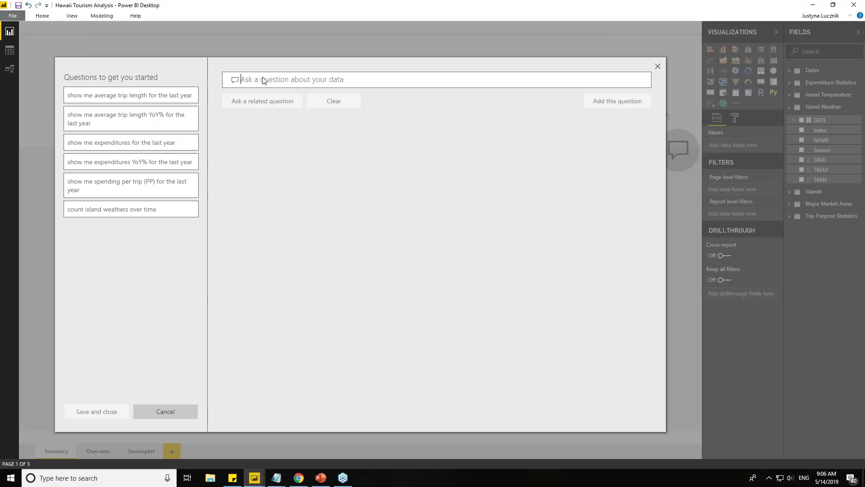
pyautogui.write('visits ')
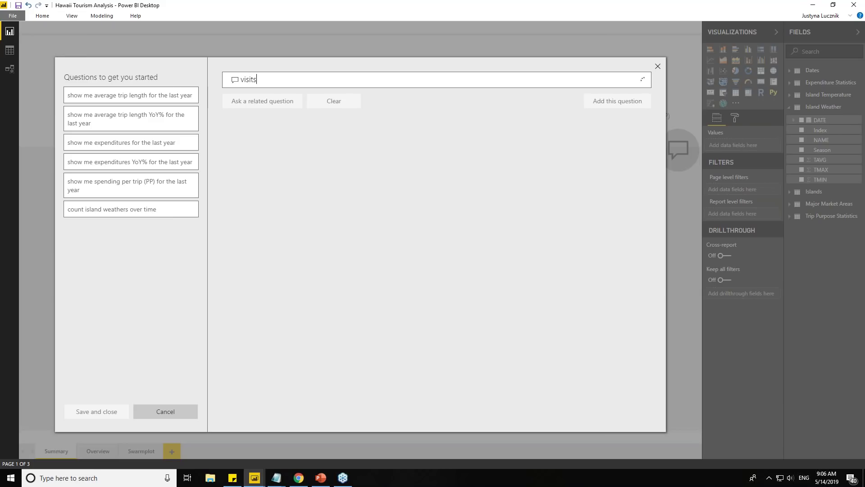
pyautogui.write('by date an')
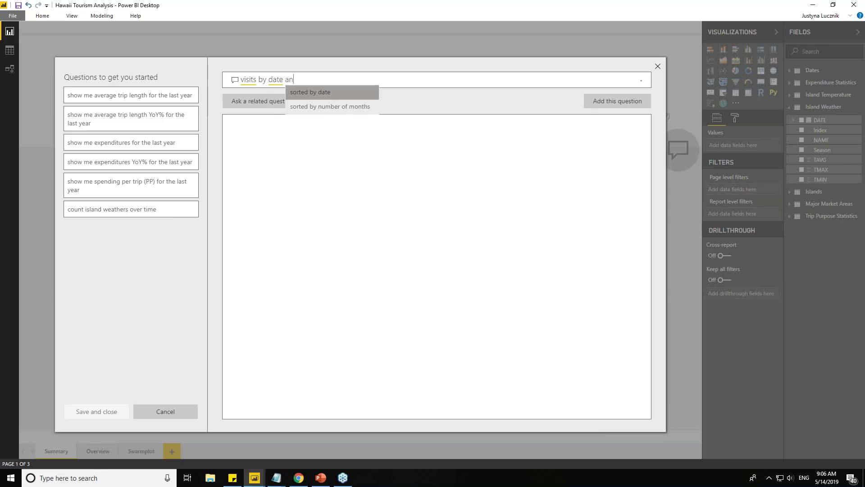
pyautogui.write('d island')
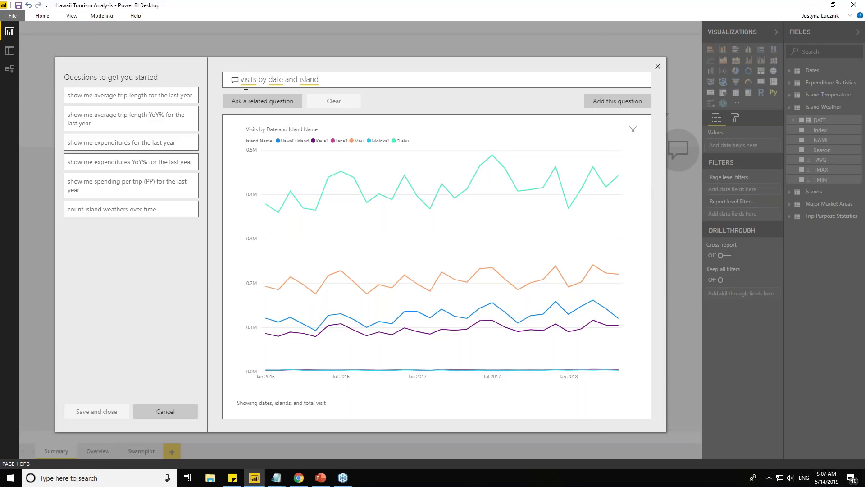
# - Inspect the island visits chart and add "visits by date and island" to the report author's suggested questions
pyautogui.click(311, 80)
pyautogui.moveTo(522, 296)
pyautogui.moveTo(296, 374)
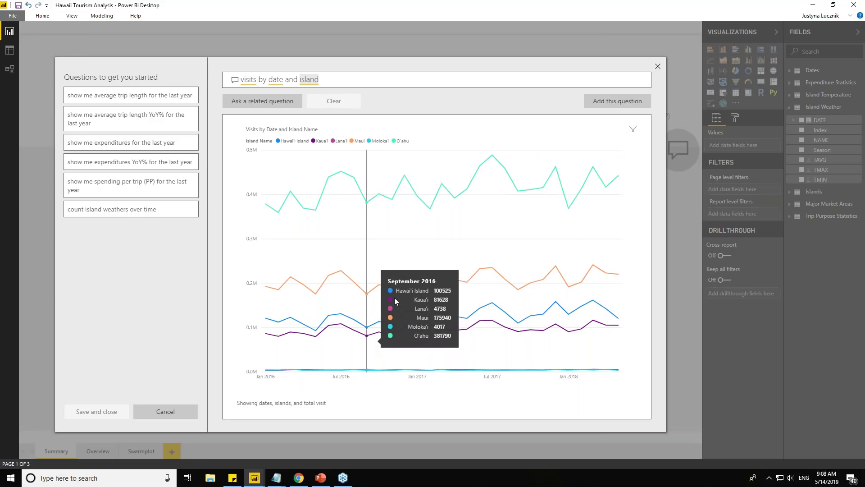
pyautogui.click(594, 101)
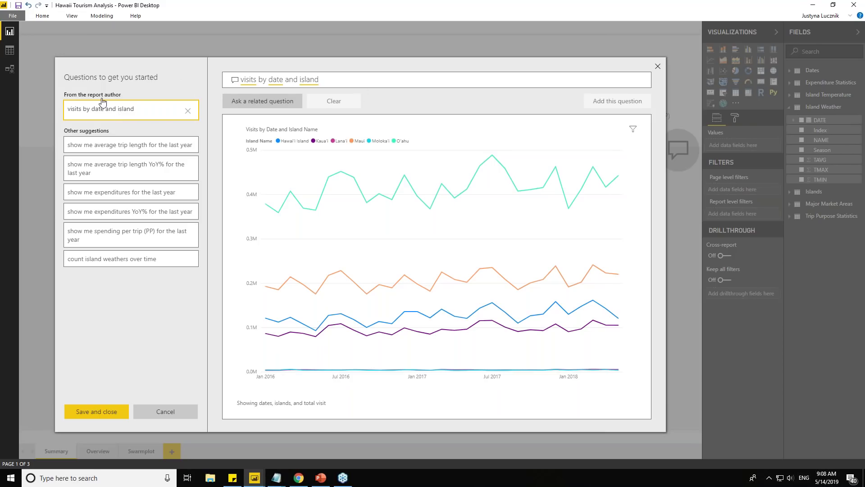
# - Replace the current question with "visits by date and region"
pyautogui.moveTo(336, 83); pyautogui.dragTo(180, 82)
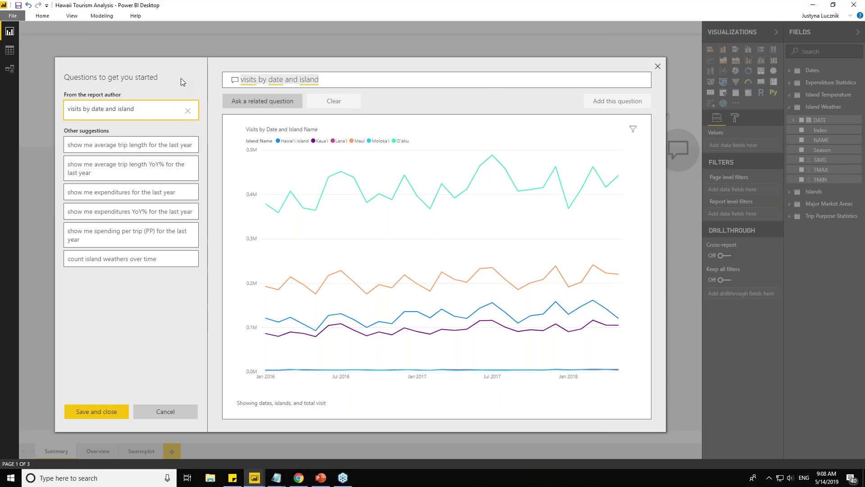
pyautogui.write('vis')
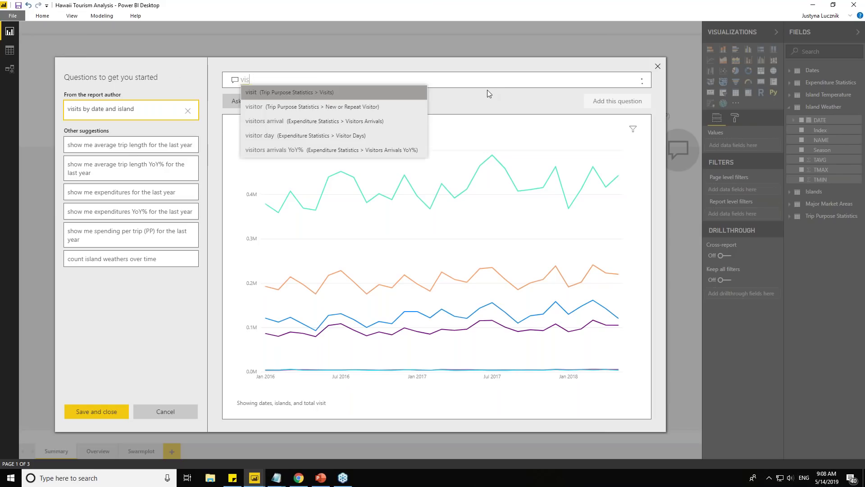
pyautogui.write('its by date')
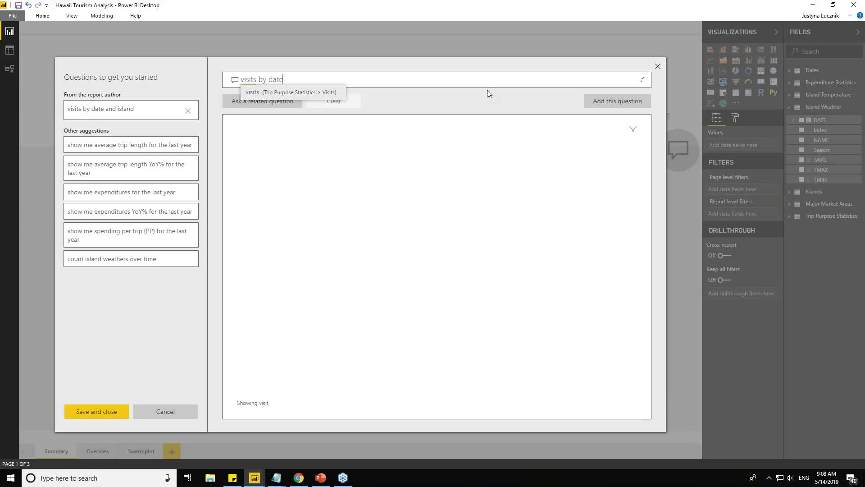
pyautogui.write(' and region')
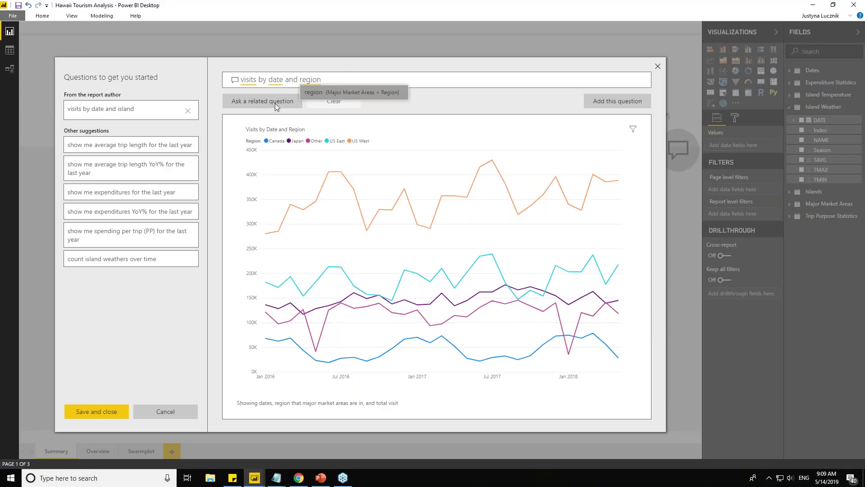
# - Ask the related question "for honeymoon" as a follow-up to the visits by date and region chart
pyautogui.click(251, 102)
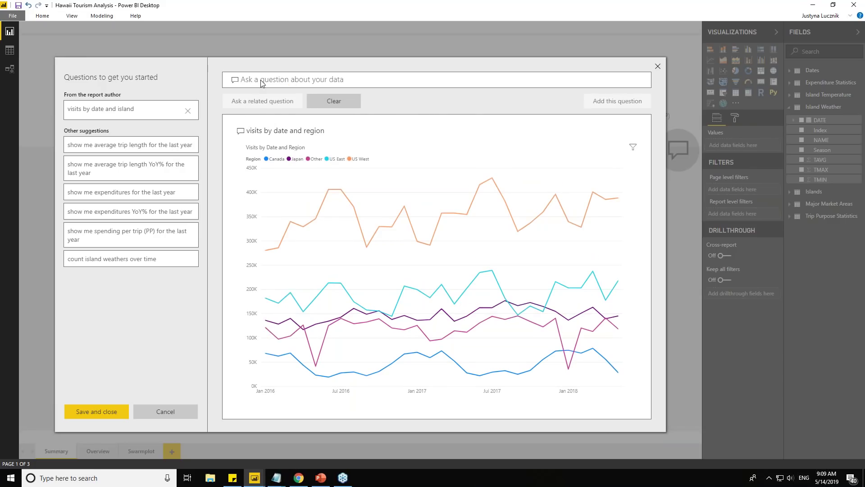
pyautogui.write('for ')
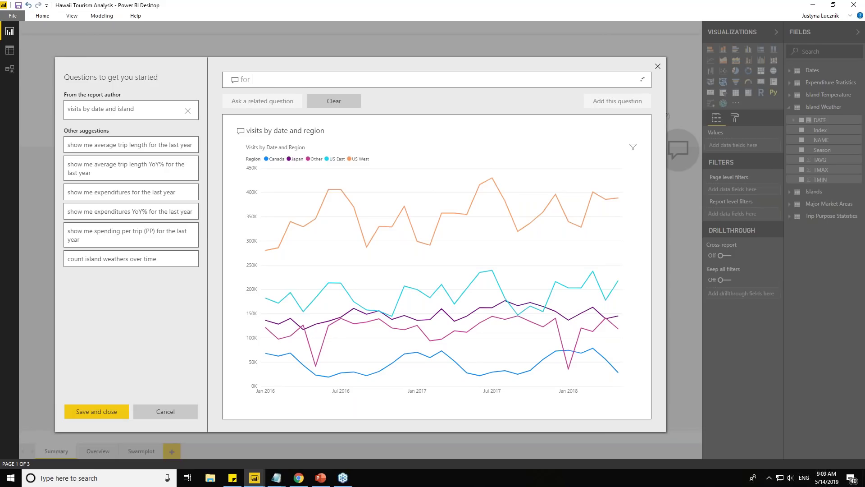
pyautogui.write('honeymonn')
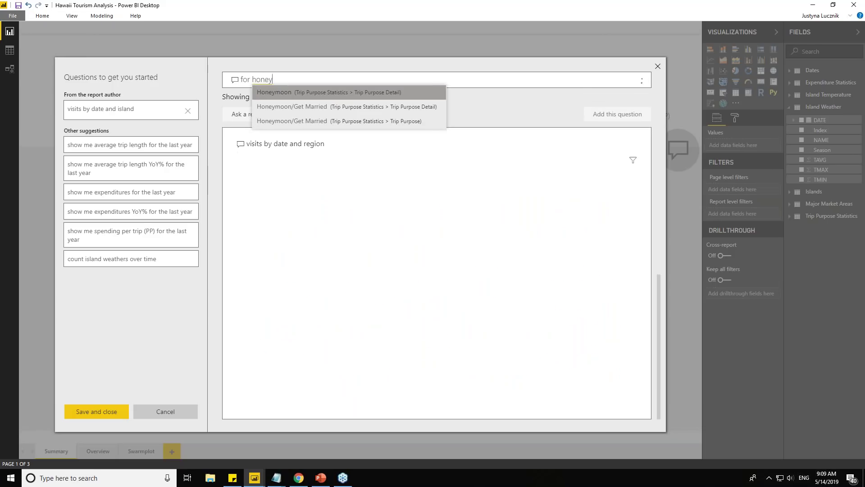
pyautogui.press('BackSpace')
pyautogui.press('BackSpace')
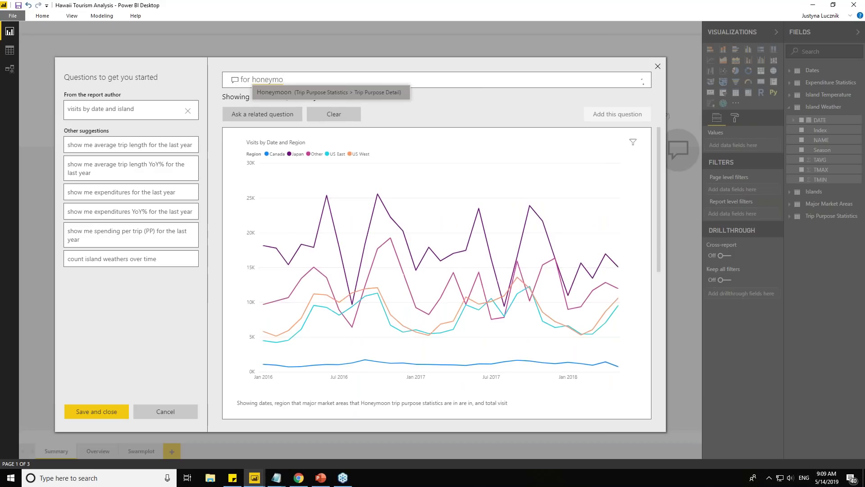
pyautogui.write('on')
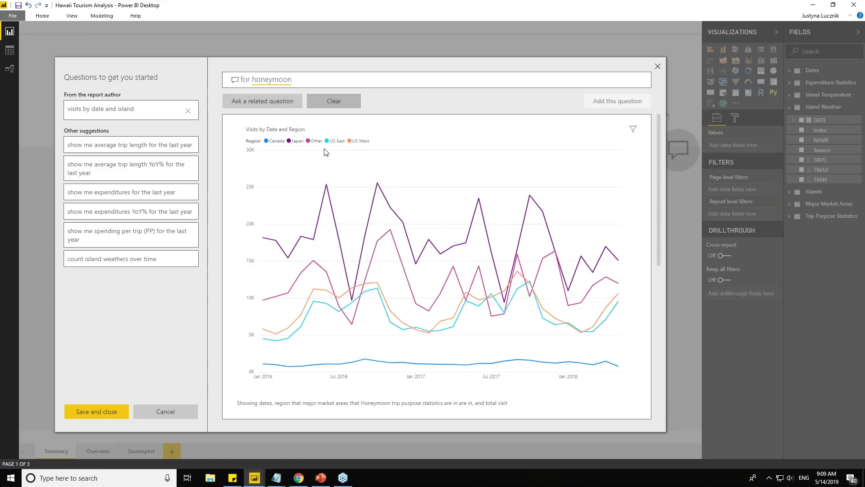
# - Compare the honeymoon visits chart with the original visits by date and region chart, and close the Q&A explorer without saving
pyautogui.scroll(-7, 447, 315)
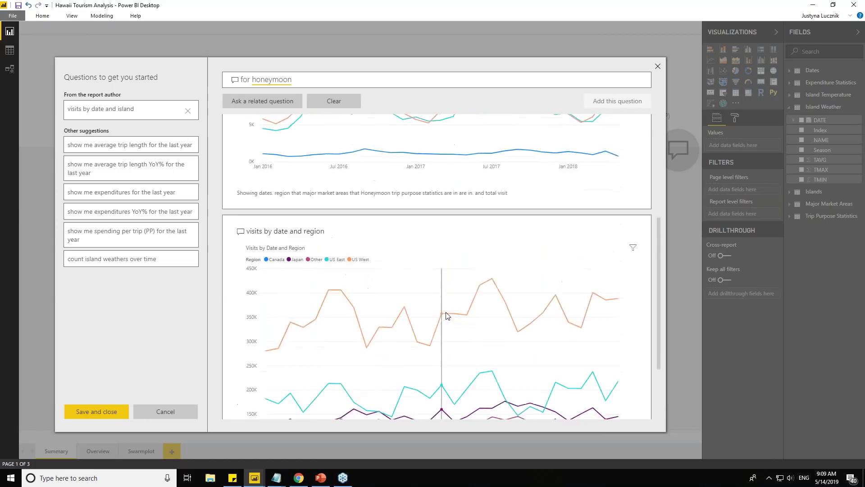
pyautogui.scroll(6, 498, 236)
pyautogui.scroll(2, 534, 229)
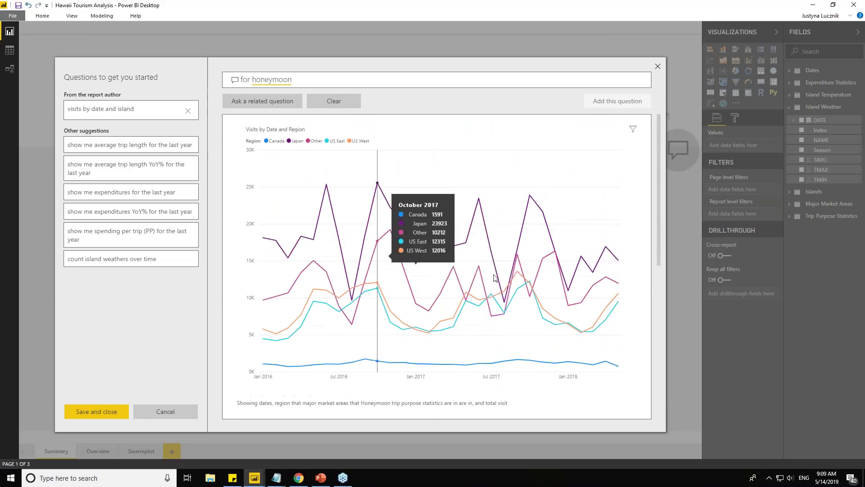
pyautogui.scroll(-7, 561, 257)
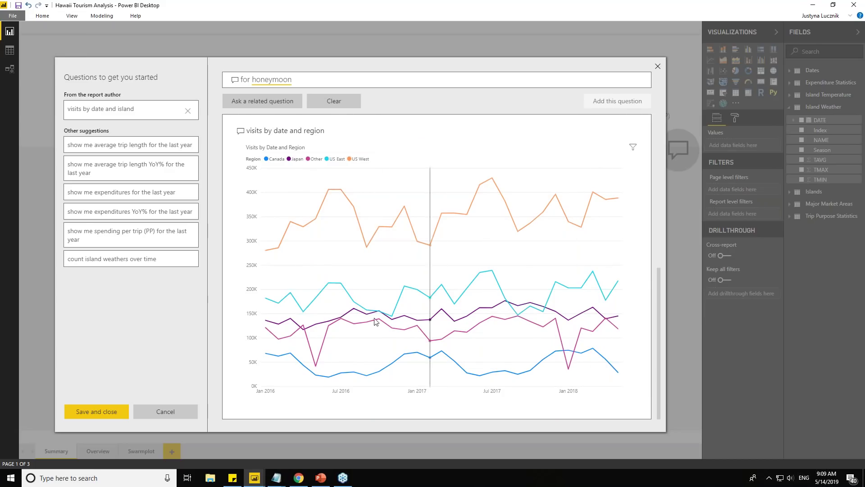
pyautogui.scroll(5, 315, 262)
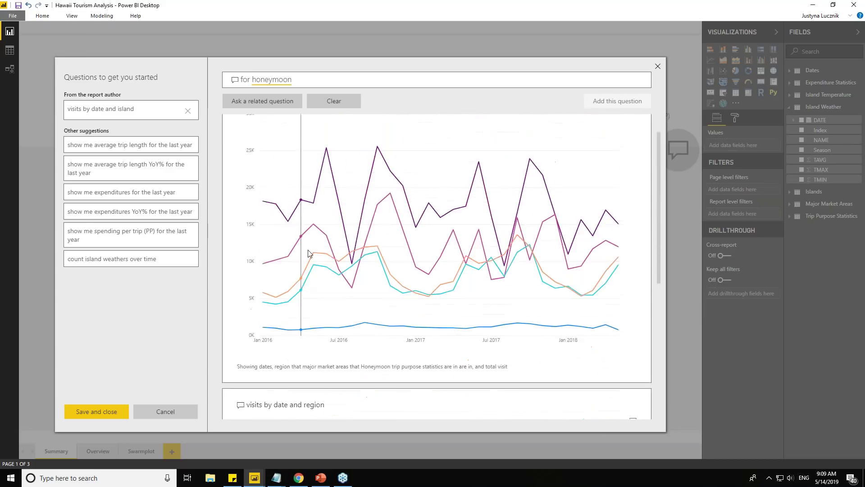
pyautogui.scroll(1, 308, 253)
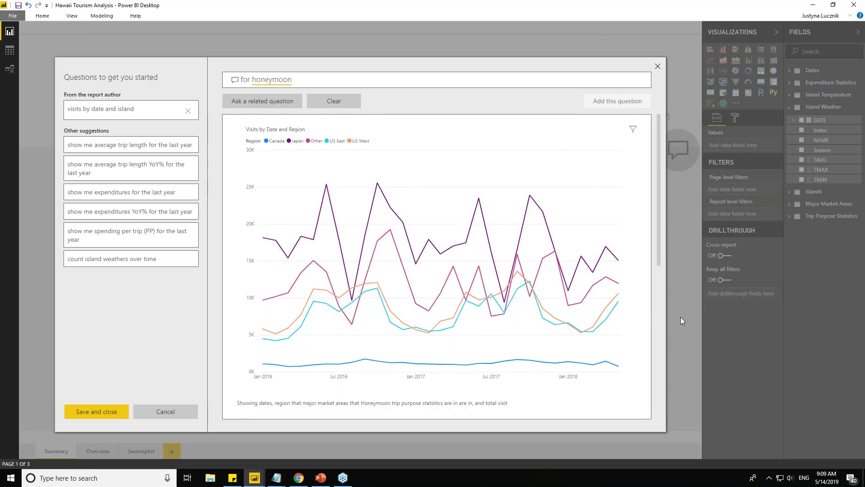
pyautogui.moveTo(384, 328)
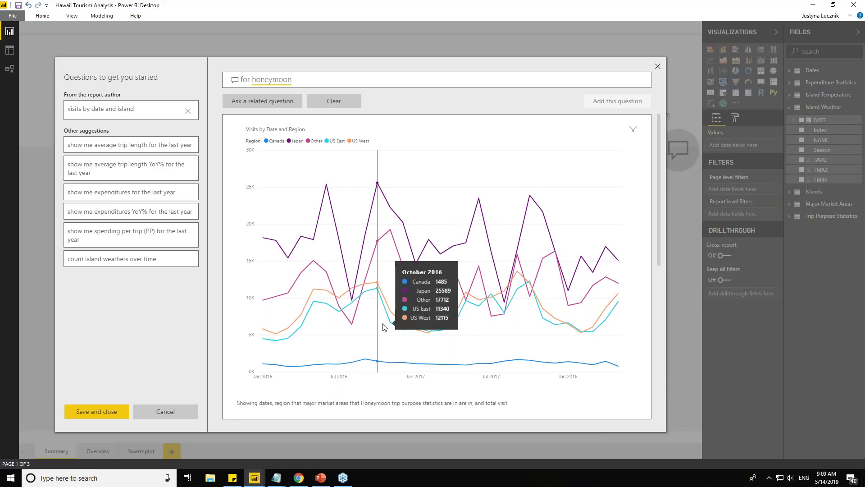
pyautogui.moveTo(455, 186)
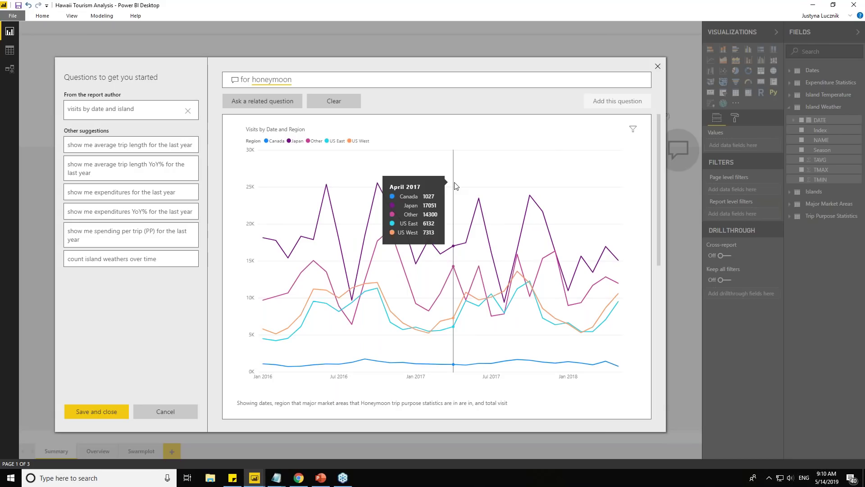
pyautogui.moveTo(332, 238)
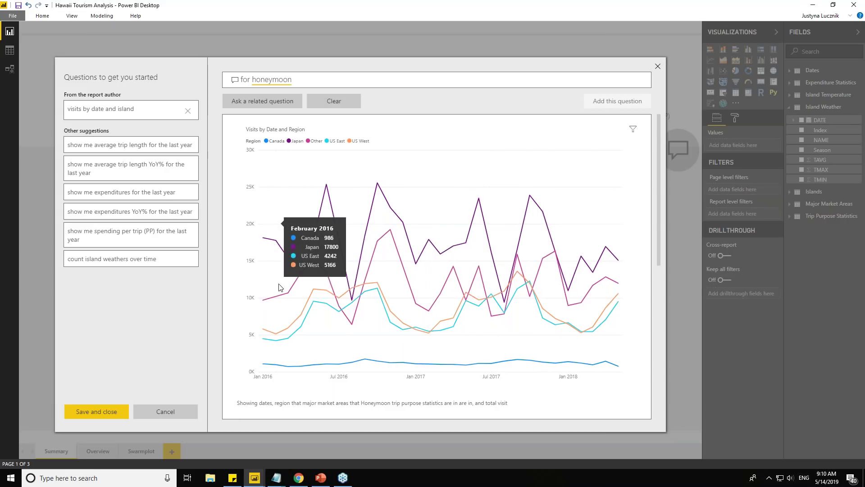
pyautogui.scroll(-3, 417, 227)
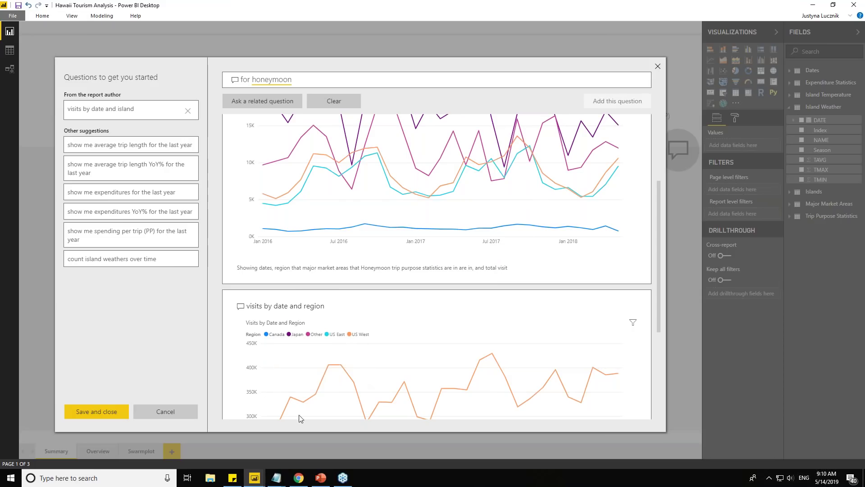
pyautogui.click(166, 411)
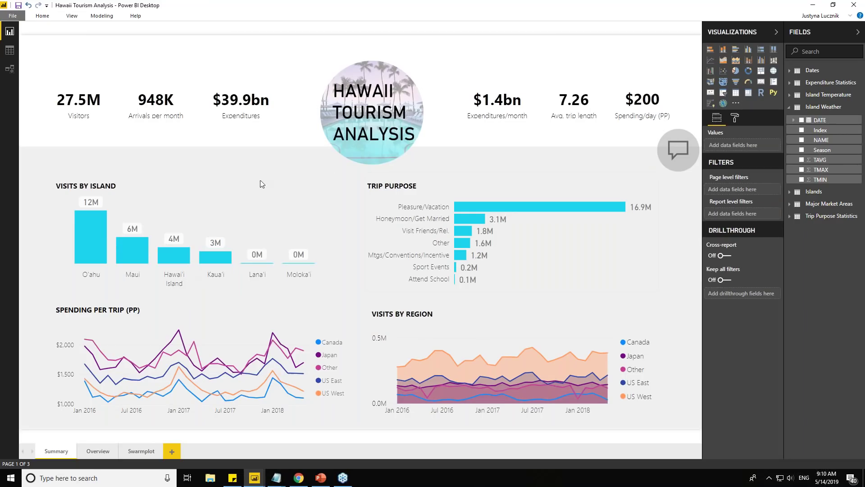
# - Cross-highlight the Summary page by Maui and by the Visit Friends/Rel. trip purpose, and clear the selection
pyautogui.click(145, 254)
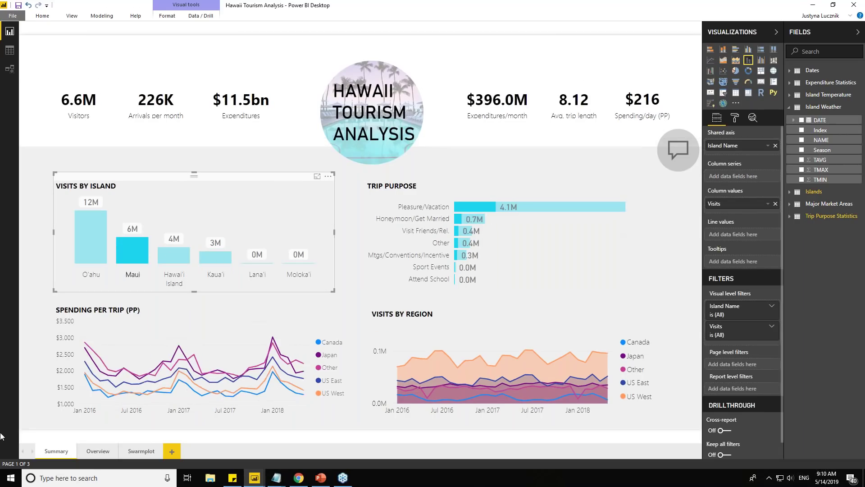
pyautogui.click(458, 233)
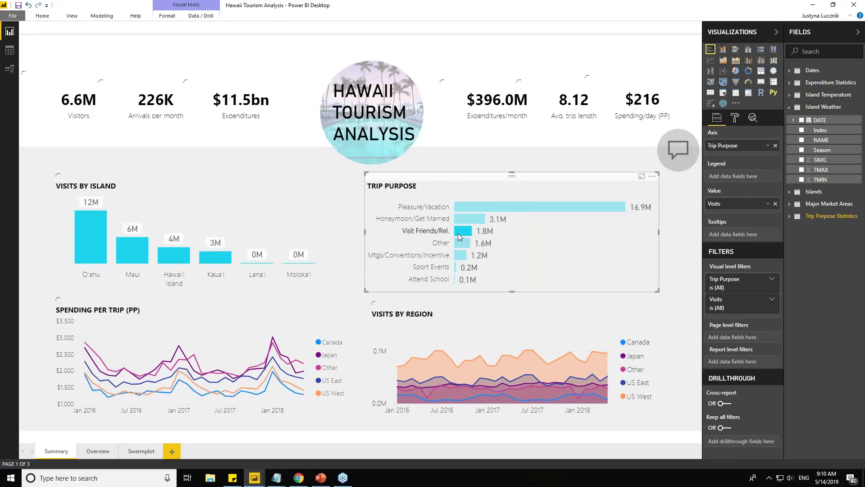
pyautogui.moveTo(458, 234)
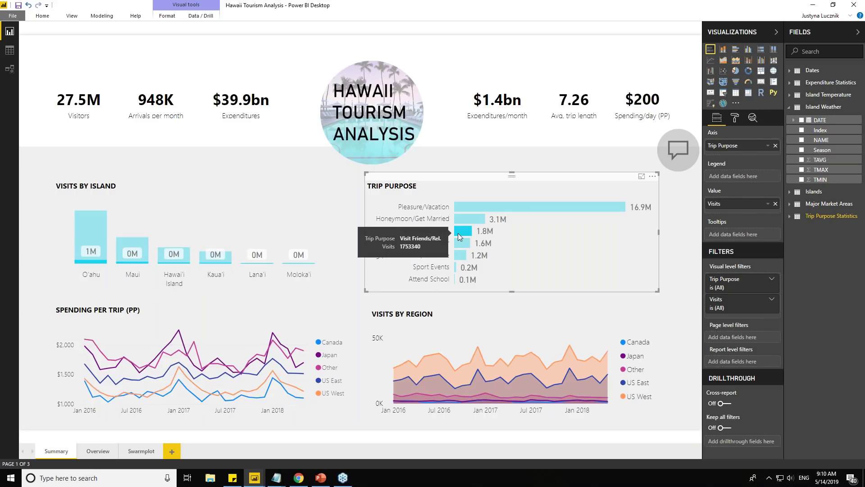
pyautogui.click(458, 234)
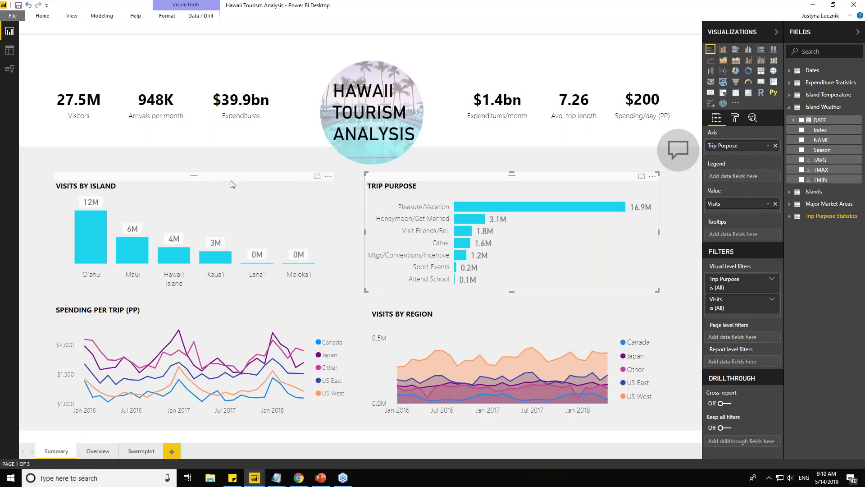
pyautogui.click(291, 76)
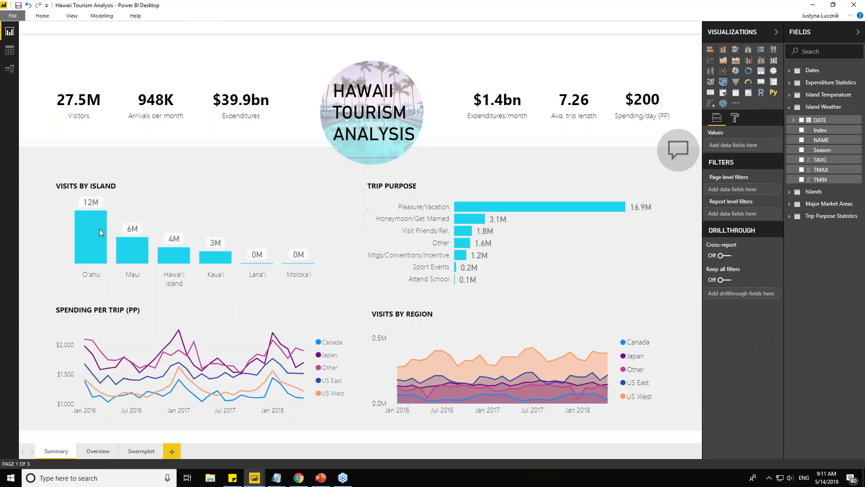
# - Analyze where the Visits by Island distribution is different, and inspect O'ahu's bar for First Time Visitor
pyautogui.rightClick(215, 207)
pyautogui.moveTo(249, 223)
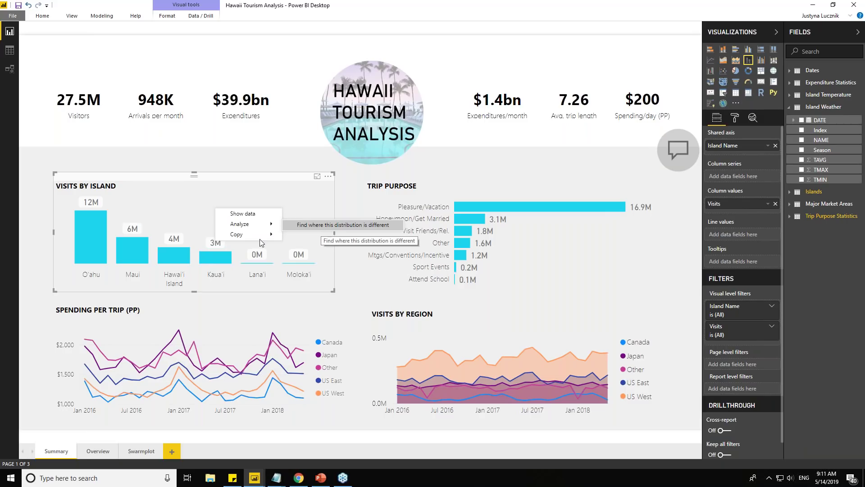
pyautogui.click(309, 226)
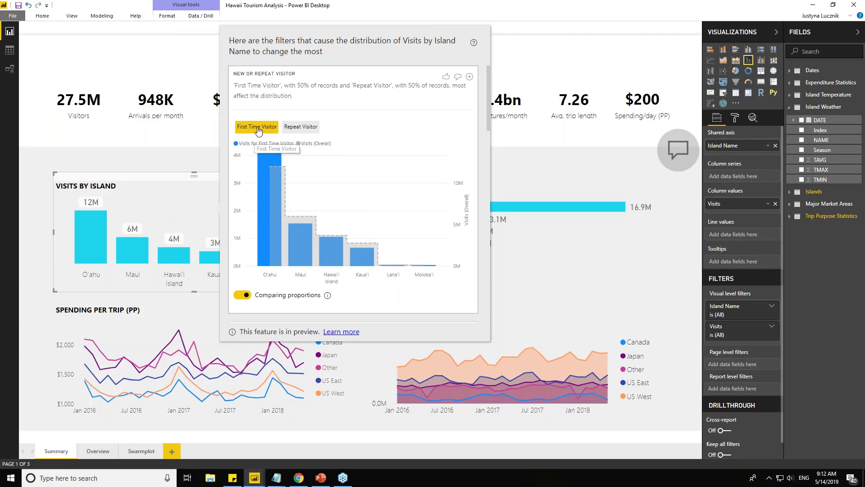
pyautogui.moveTo(284, 158)
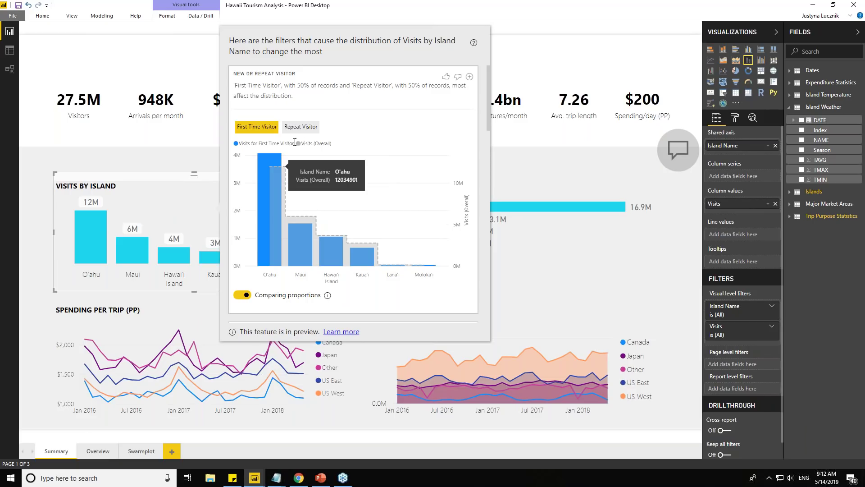
# - Compare the Repeat Visitor distribution with First Time Visitor, and review the other filters that affect visits by island
pyautogui.click(301, 127)
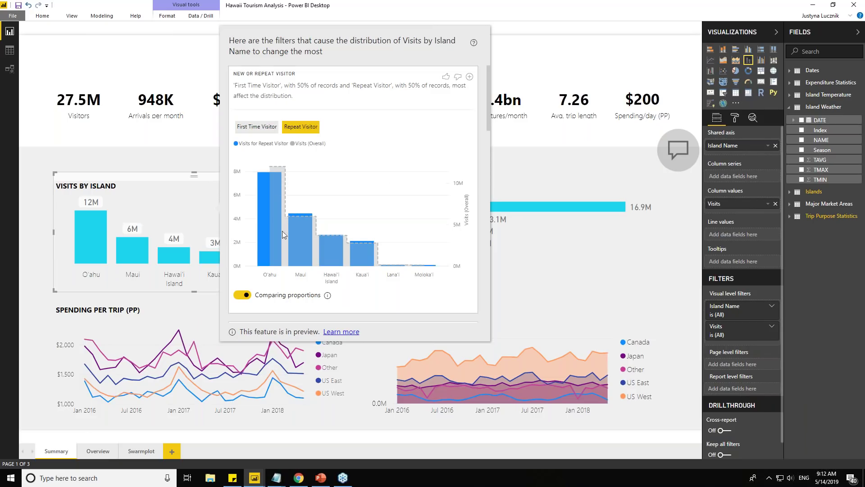
pyautogui.click(260, 129)
pyautogui.scroll(-15, 297, 158)
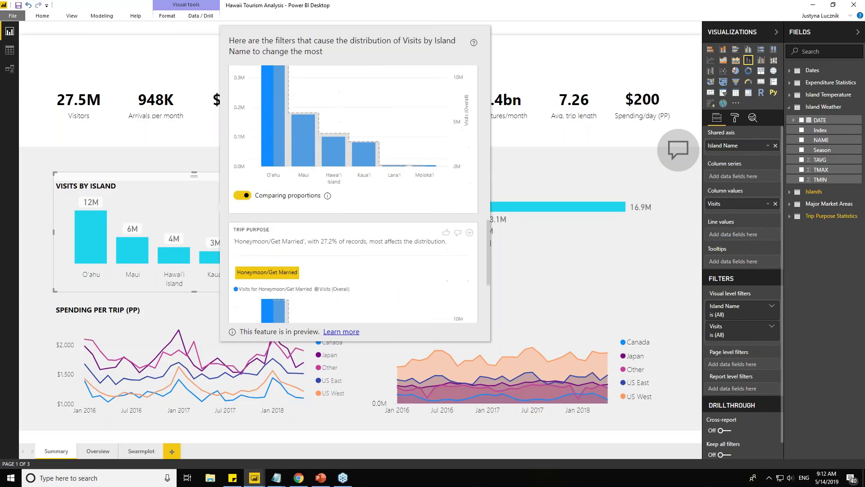
pyautogui.scroll(-10, 328, 199)
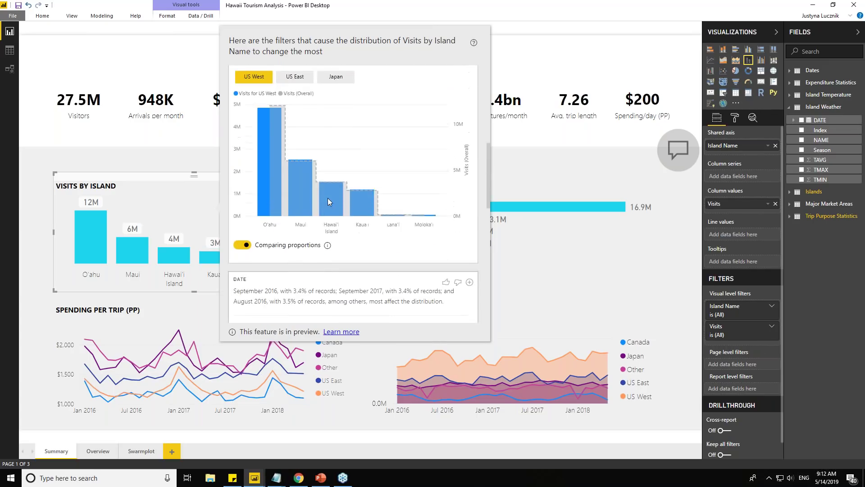
pyautogui.scroll(3, 328, 203)
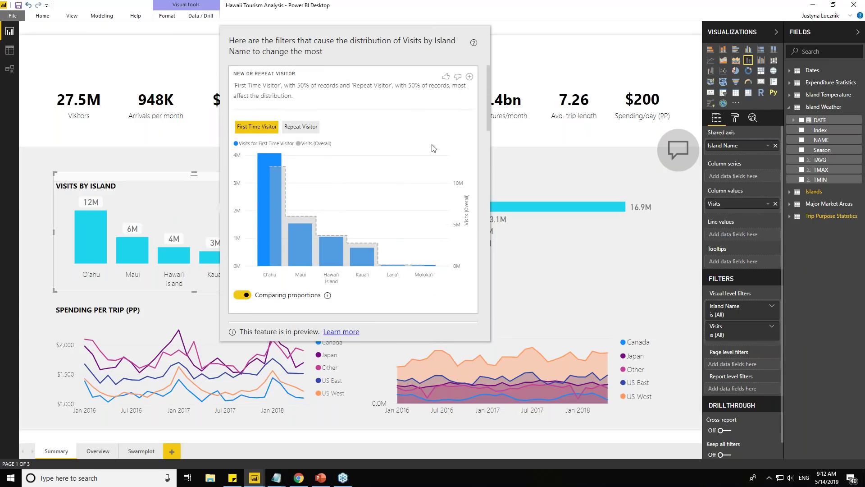
# - Try adding the First Time Visitor comparison chart to the Summary page, and remove it from the report
pyautogui.click(469, 77)
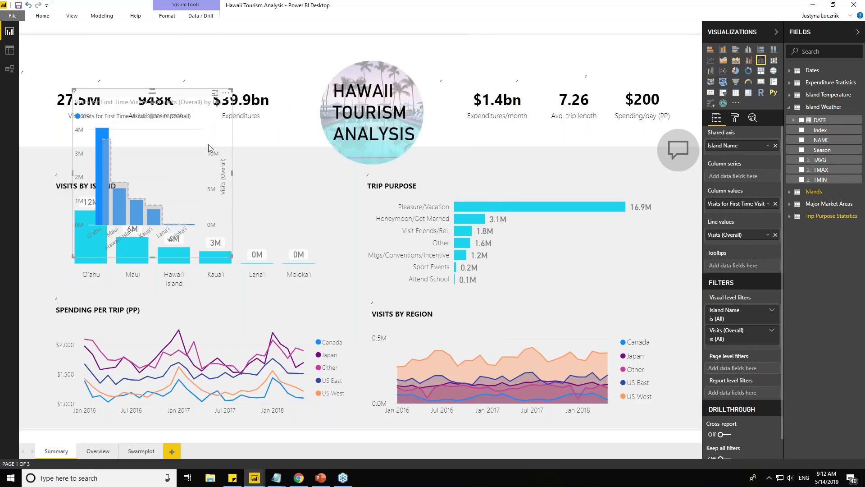
pyautogui.moveTo(197, 134); pyautogui.dragTo(264, 144)
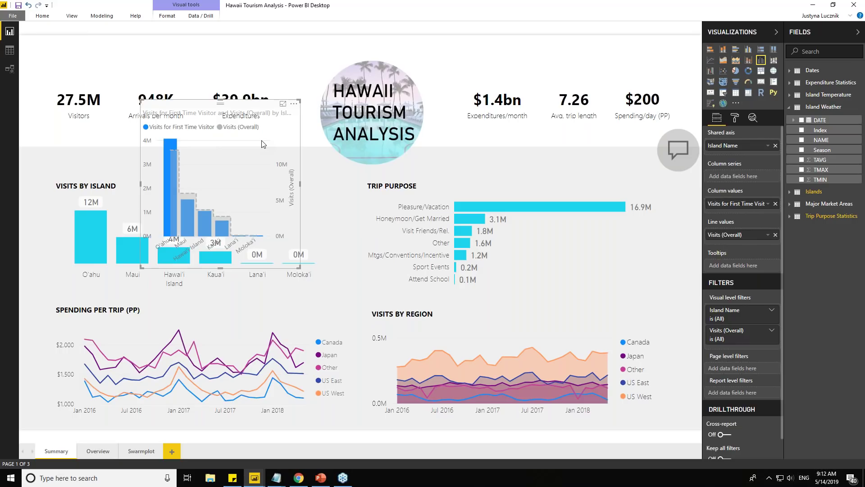
pyautogui.press('Delete')
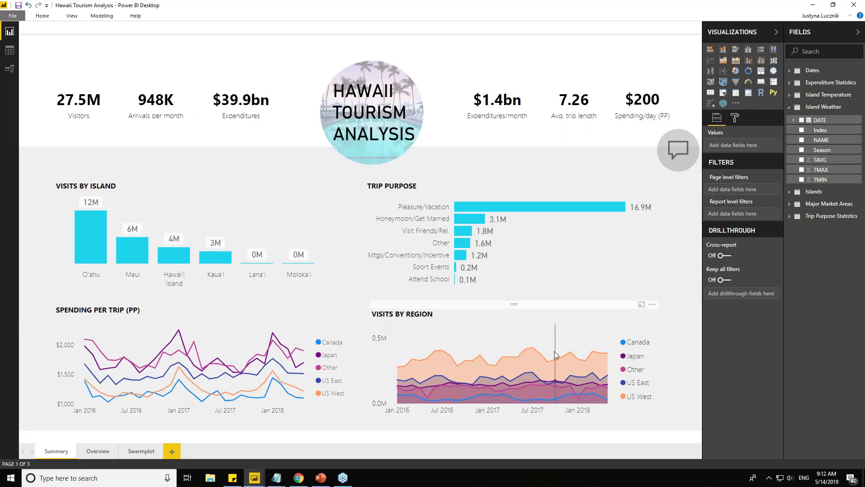
# - Run the Explain the decrease analysis on the 9/1/2017 data point in the Visits by Region chart
pyautogui.click(543, 310)
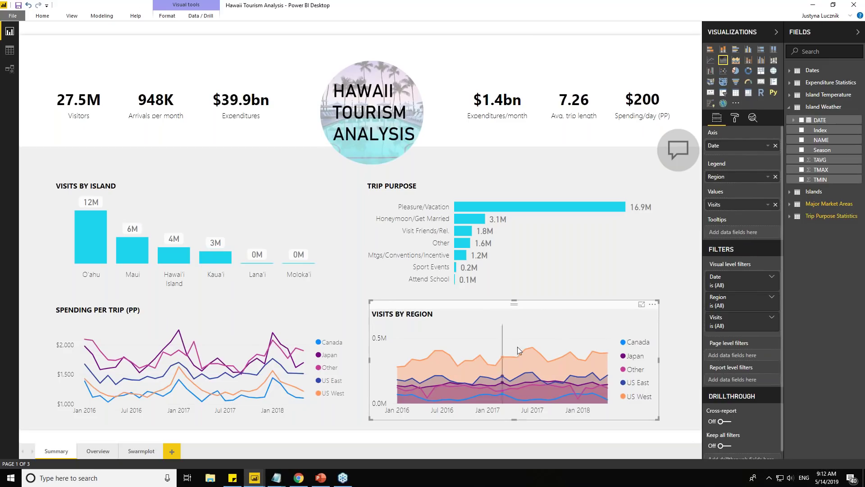
pyautogui.moveTo(548, 366)
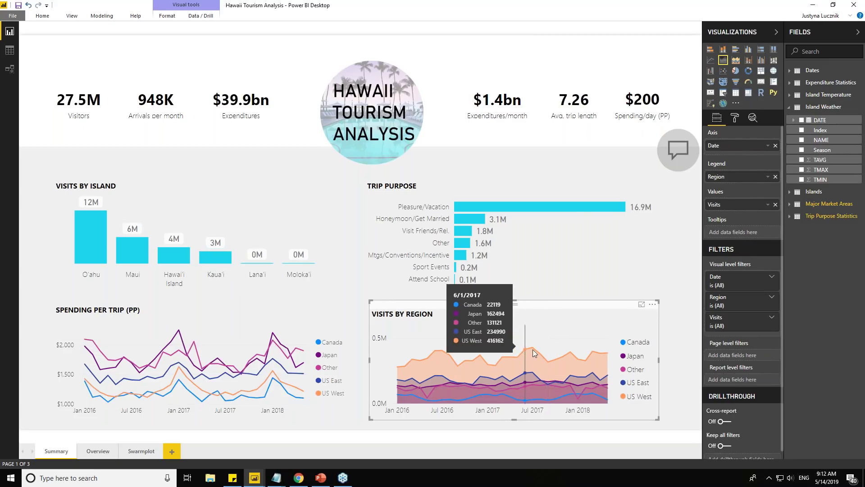
pyautogui.rightClick(548, 363)
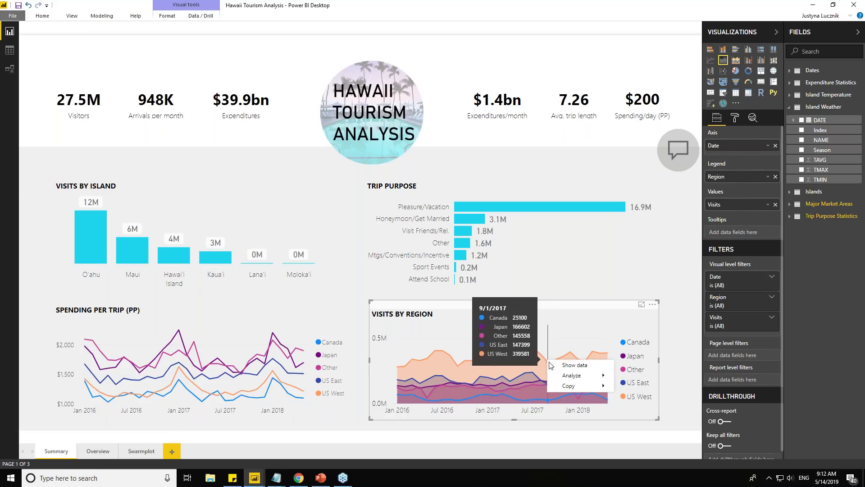
pyautogui.moveTo(589, 380)
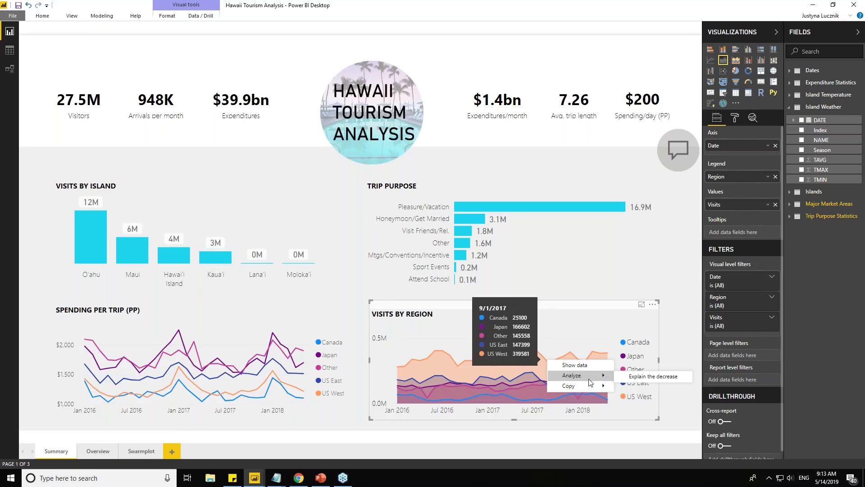
pyautogui.click(632, 378)
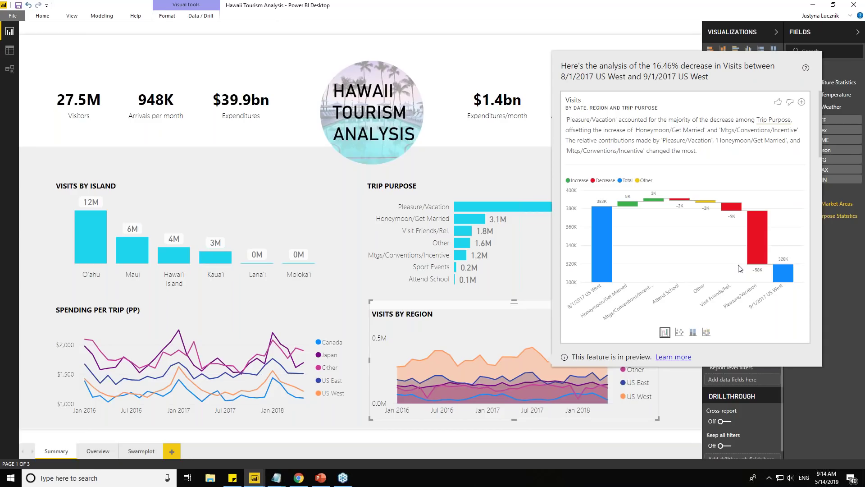
# - Dismiss the decrease analysis, and view the Island Temperature query in the Hawaii Tourism Analysis file's Power Query Editor
pyautogui.click(453, 47)
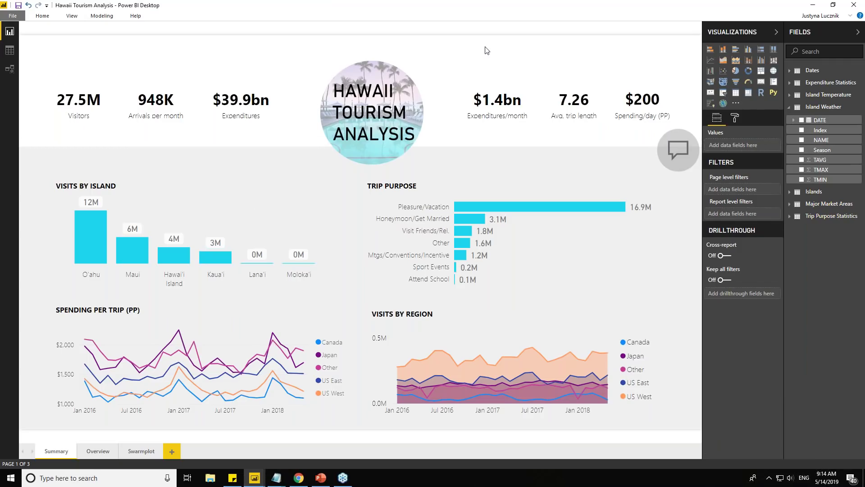
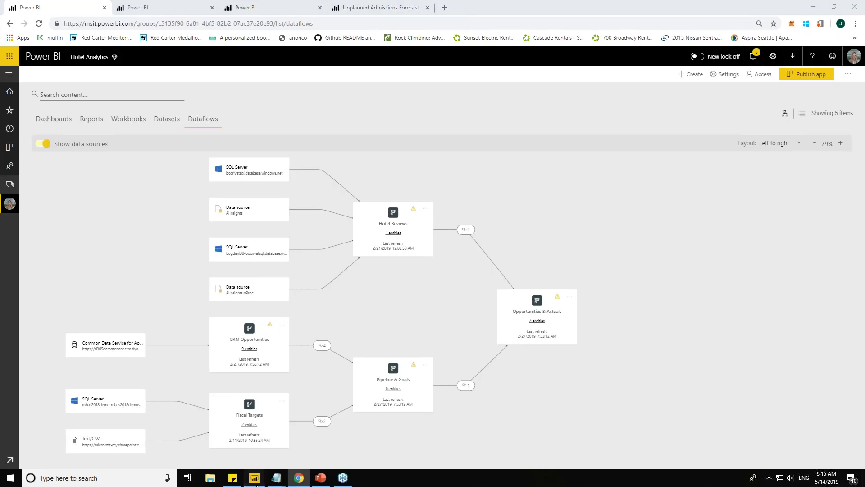
pyautogui.moveTo(256, 484)
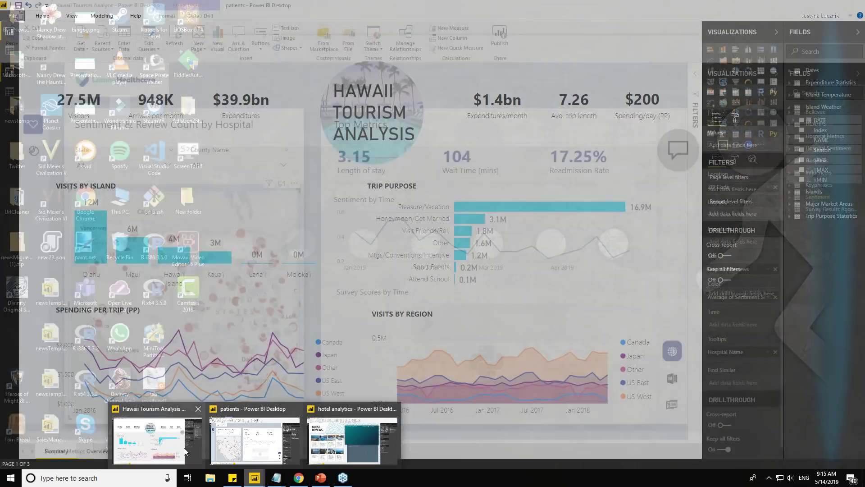
pyautogui.click(185, 451)
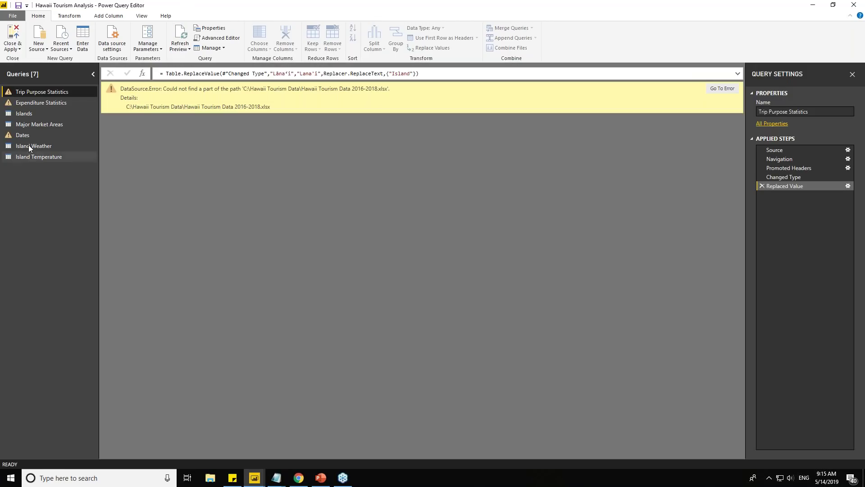
pyautogui.click(38, 154)
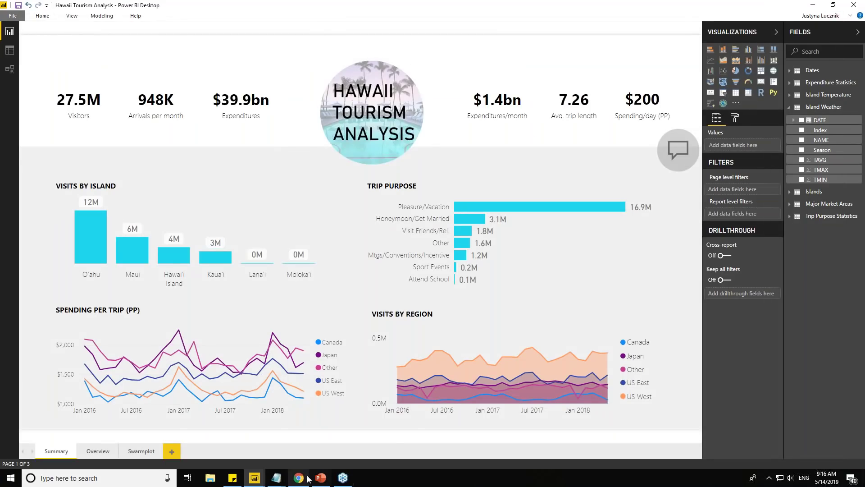
# - Switch to the Hotel Analytics dataflows in Chrome, start ZoomIt, and magnify and mark the Hotel Reviews dataflow
pyautogui.click(305, 480)
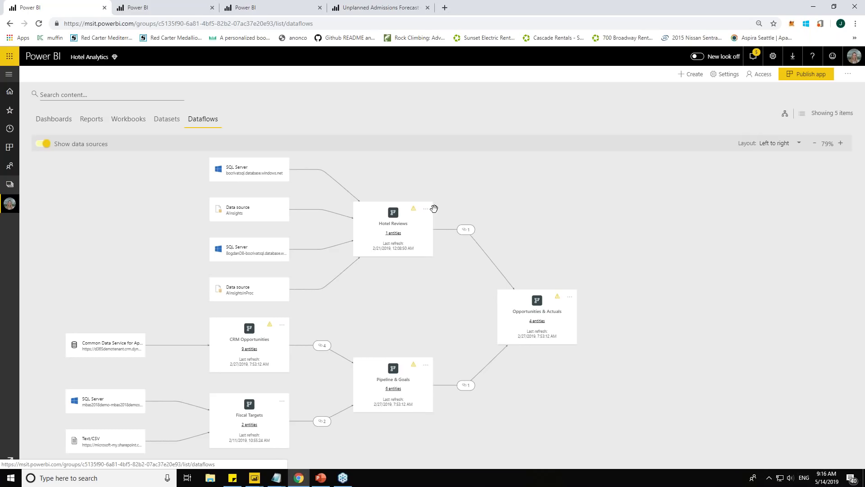
pyautogui.press('super')
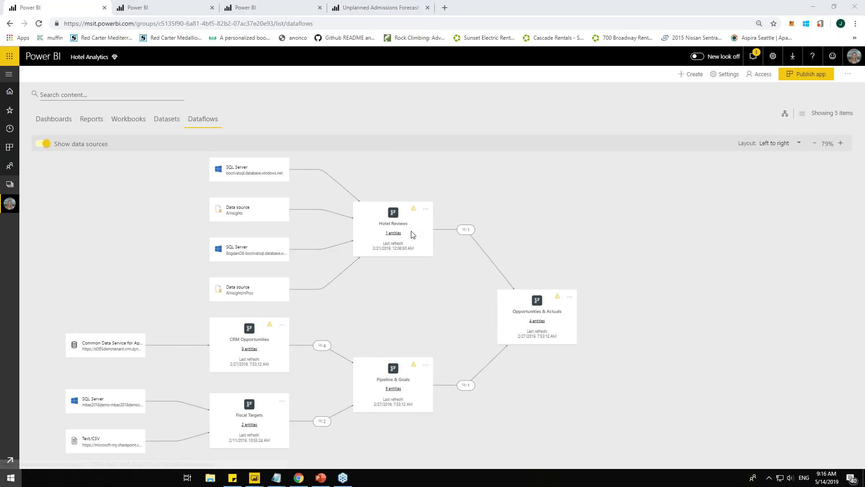
pyautogui.write('zoomi')
pyautogui.click(146, 232)
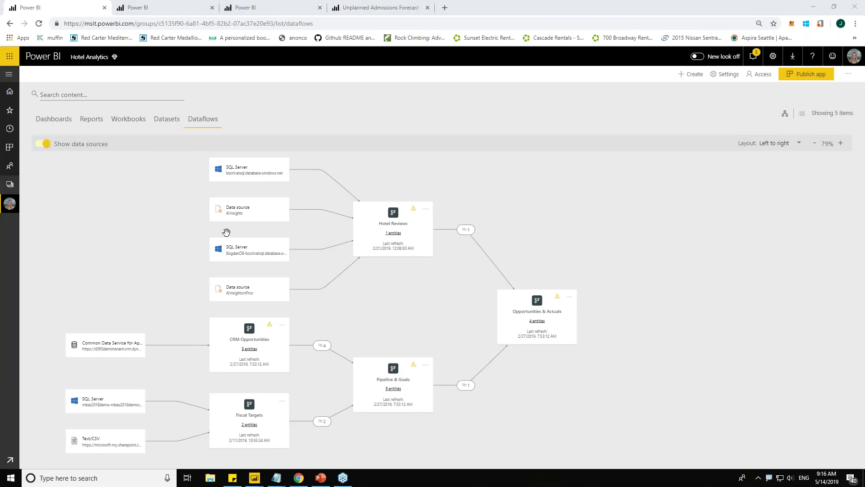
pyautogui.hotkey('ctrl', '1')
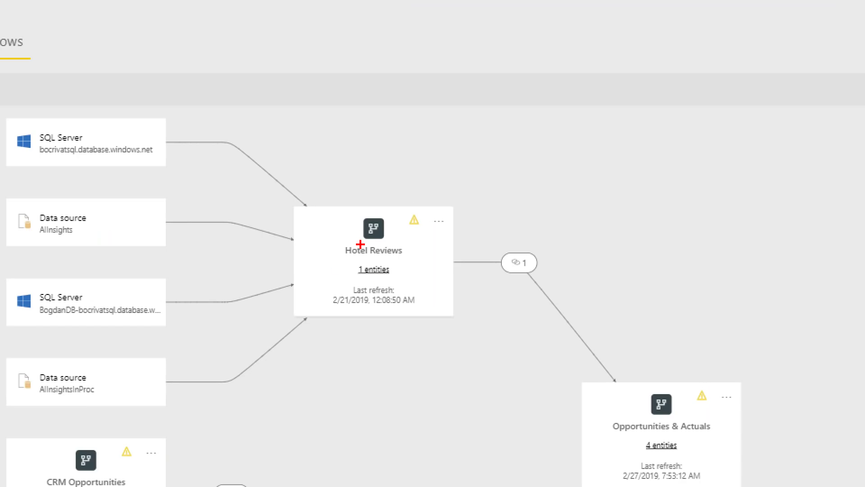
pyautogui.moveTo(361, 241); pyautogui.dragTo(402, 238)
pyautogui.press('Escape')
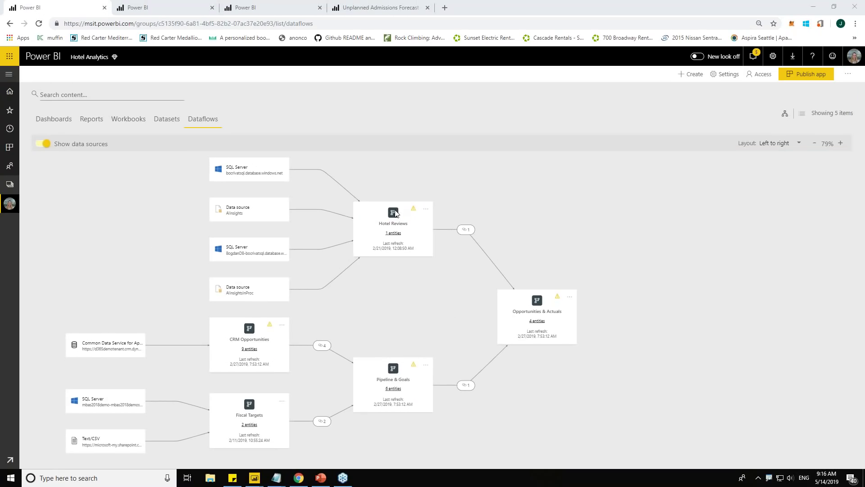
# - Open the Hotel Reviews dataflow and edit its Hotel Reviews entity in the online Power Query editor
pyautogui.click(396, 233)
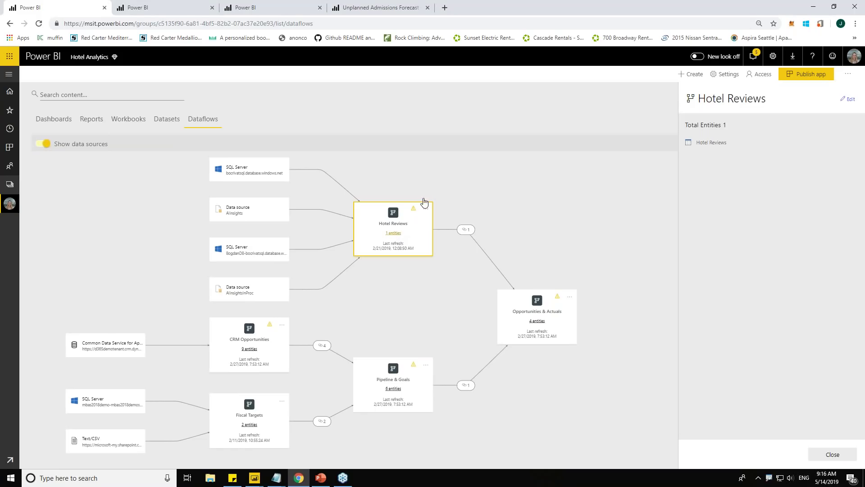
pyautogui.click(844, 103)
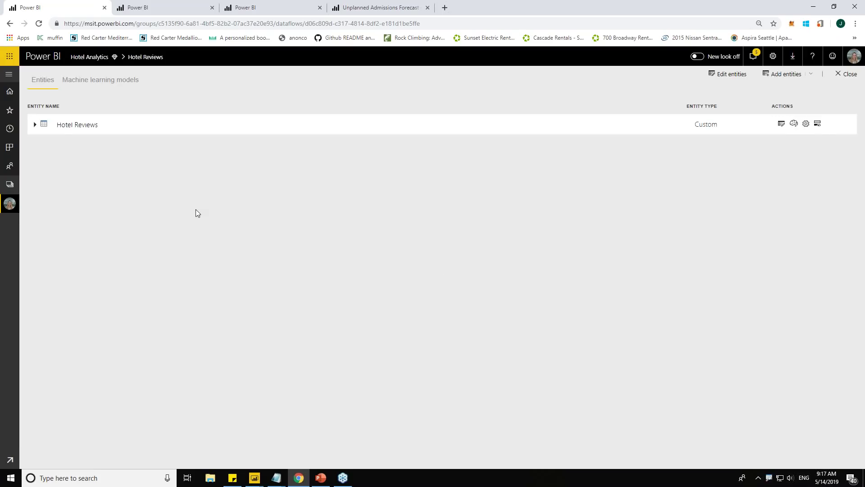
pyautogui.click(470, 277)
pyautogui.click(727, 76)
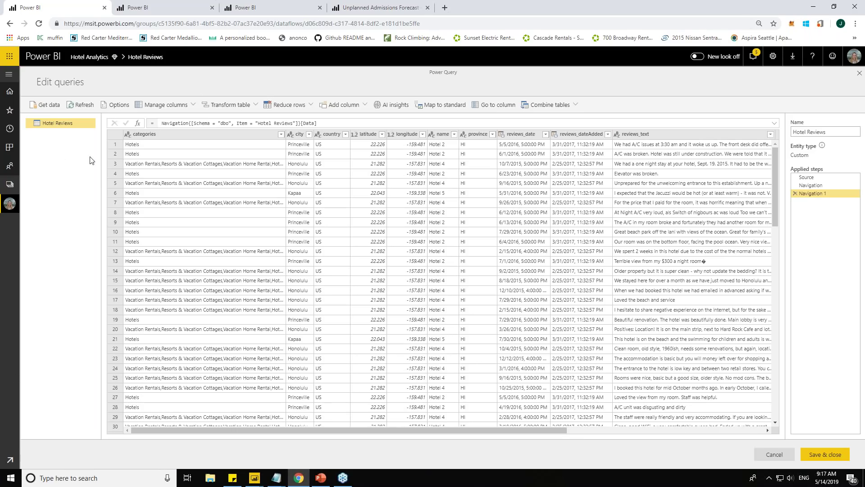
# - Review the available table transformation and column addition options, and examine the remaining Hotel Reviews columns through Image
pyautogui.click(255, 105)
pyautogui.click(359, 105)
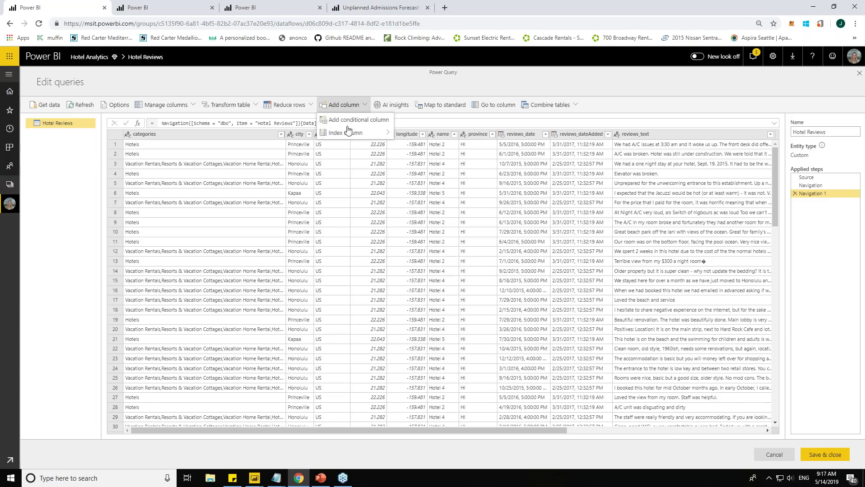
pyautogui.click(372, 82)
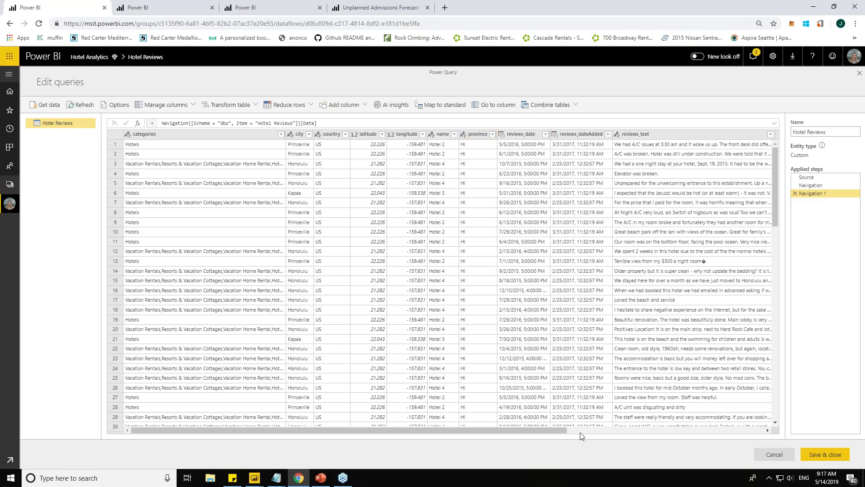
pyautogui.moveTo(560, 432); pyautogui.dragTo(761, 431)
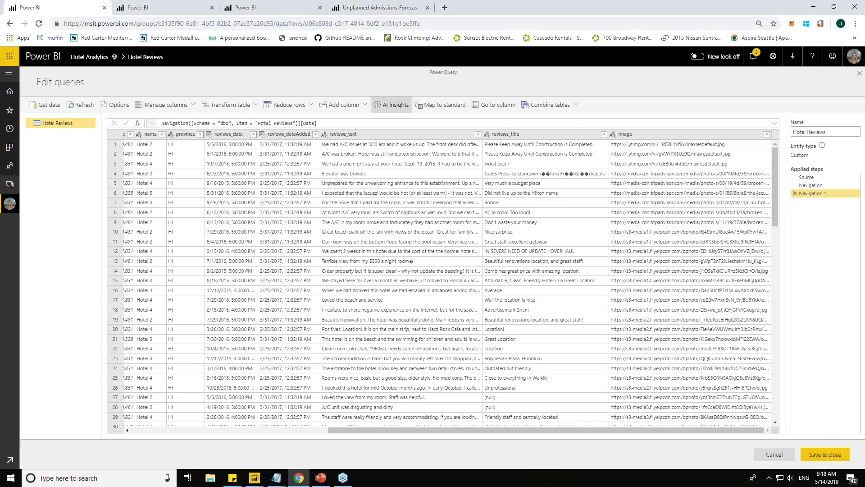
# - Invoke the CognitiveServices.ExtractKeyPhrases AI function on the reviews_text column of Hotel Reviews
pyautogui.click(372, 99)
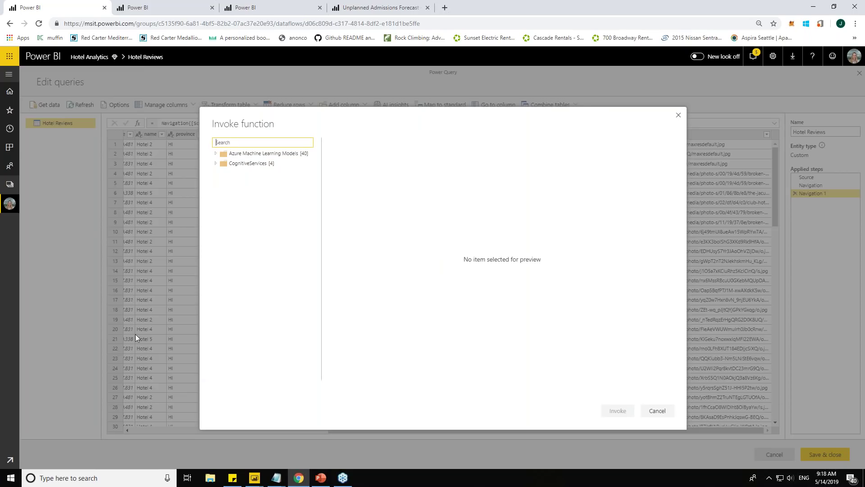
pyautogui.click(216, 163)
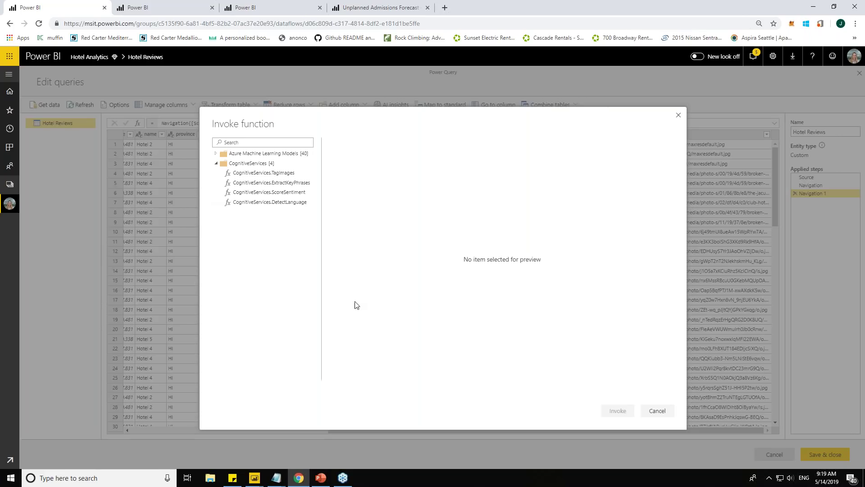
pyautogui.click(263, 183)
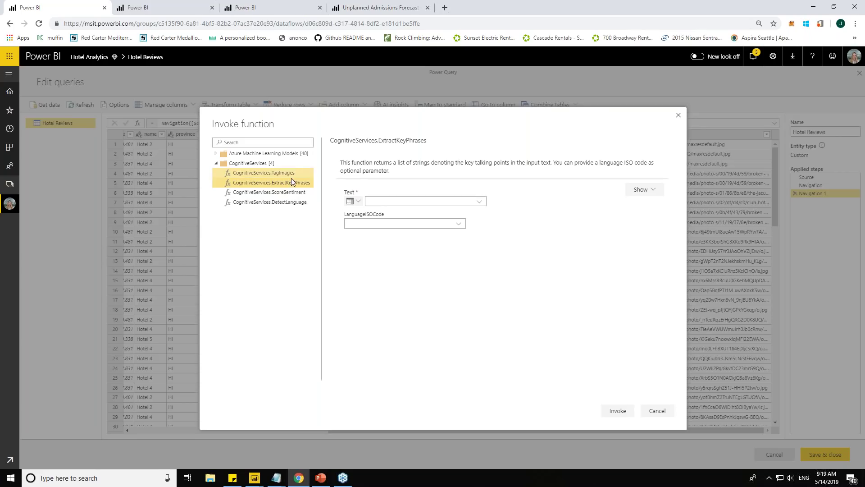
pyautogui.click(379, 203)
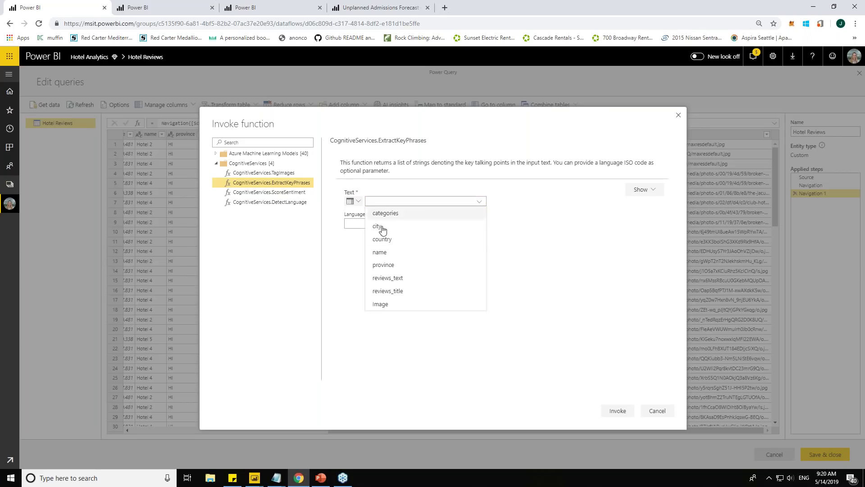
pyautogui.click(397, 278)
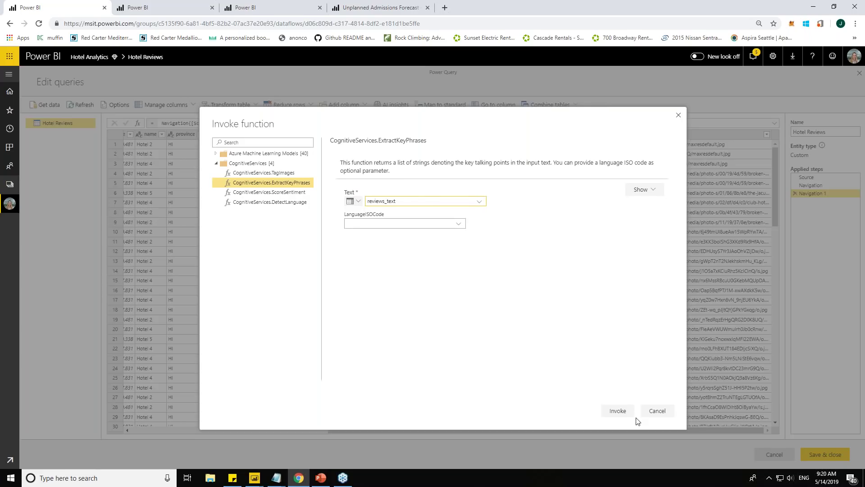
pyautogui.click(616, 419)
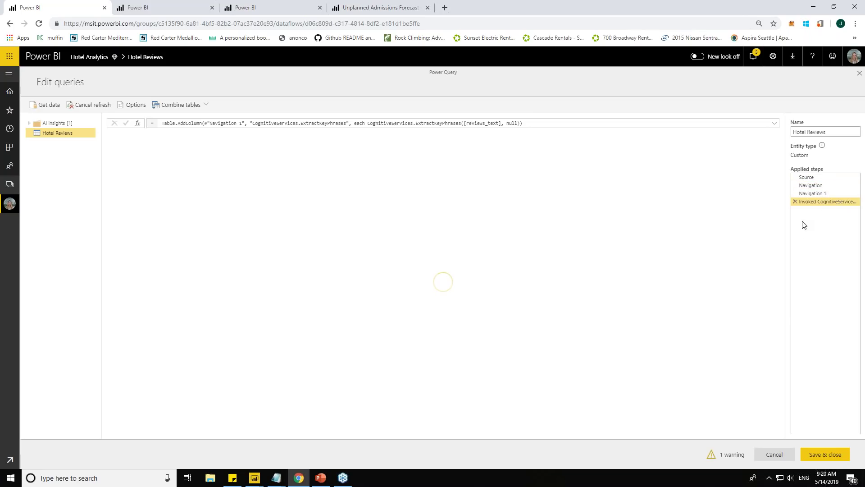
# - Magnify the extracted key phrases, and compare them with the original reviews_text for the same rows
pyautogui.moveTo(455, 430); pyautogui.dragTo(688, 155)
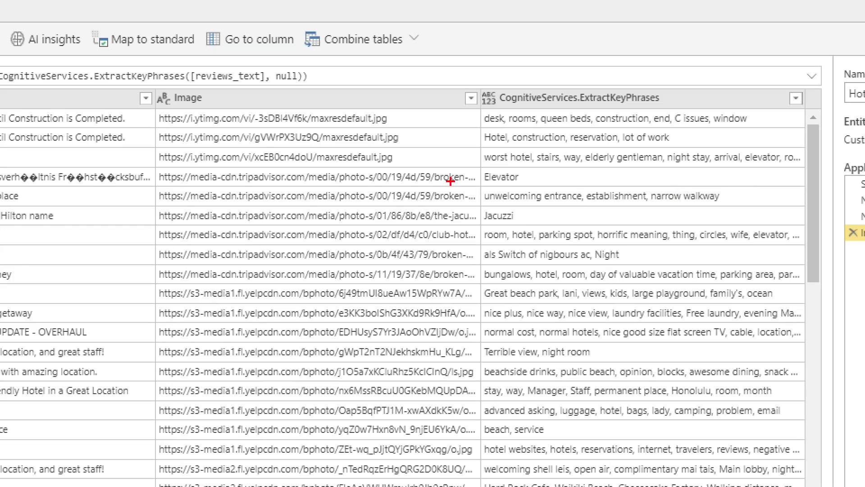
pyautogui.moveTo(486, 188); pyautogui.dragTo(518, 182)
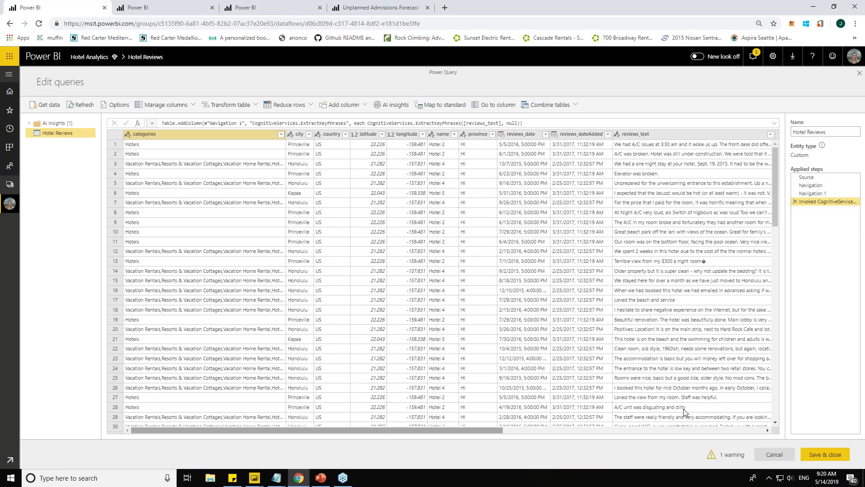
pyautogui.hscroll(3, 683, 410)
pyautogui.hscroll(10, 720, 413)
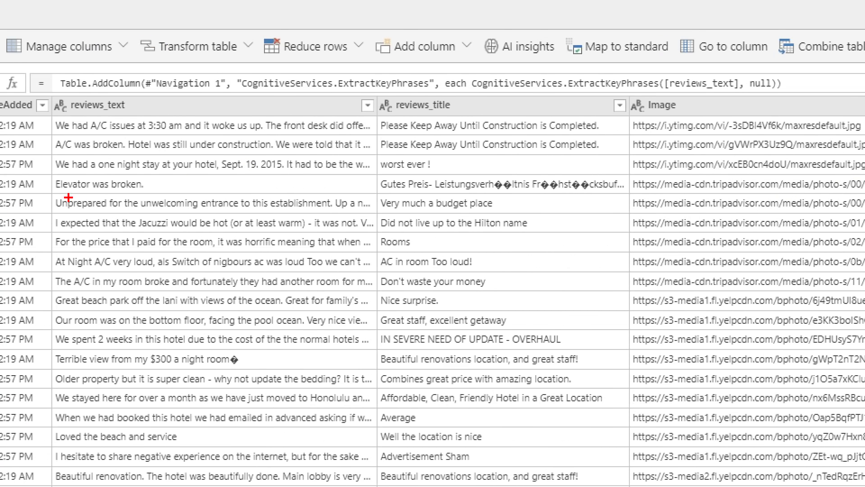
pyautogui.moveTo(56, 197); pyautogui.dragTo(162, 186)
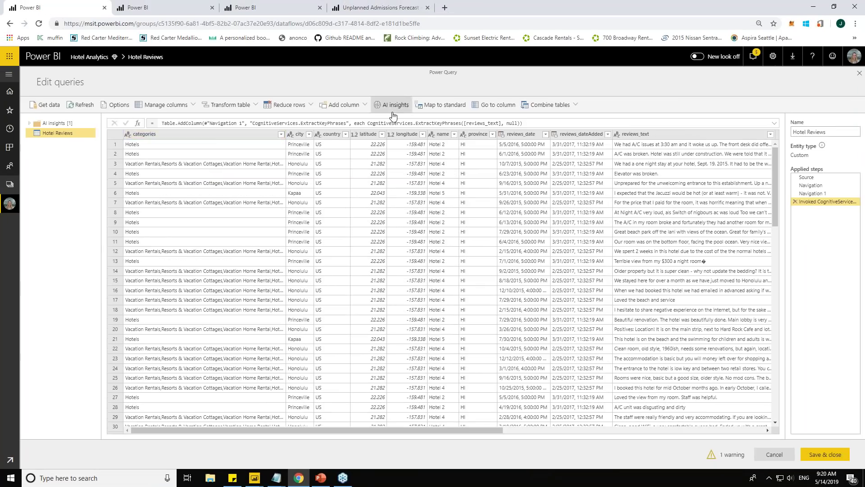
# - Invoke the CognitiveServices.ScoreSentiment AI function on the reviews_text column of Hotel Reviews
pyautogui.click(393, 116)
pyautogui.click(217, 163)
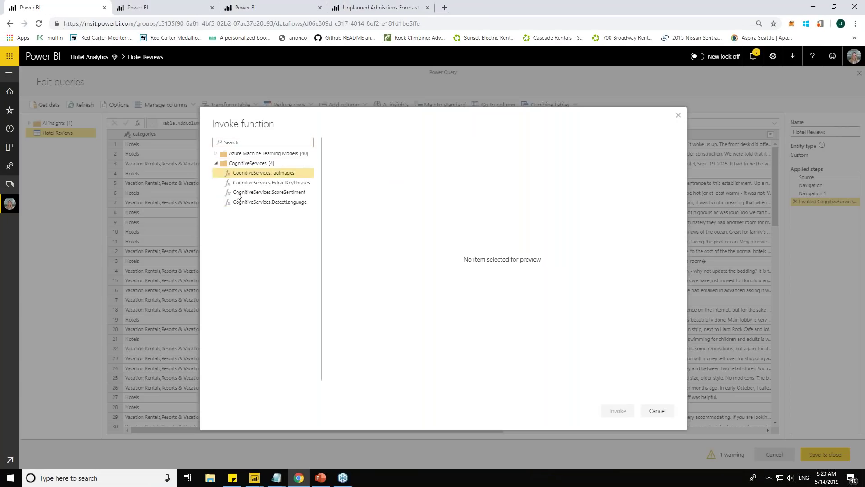
pyautogui.click(282, 192)
pyautogui.click(419, 211)
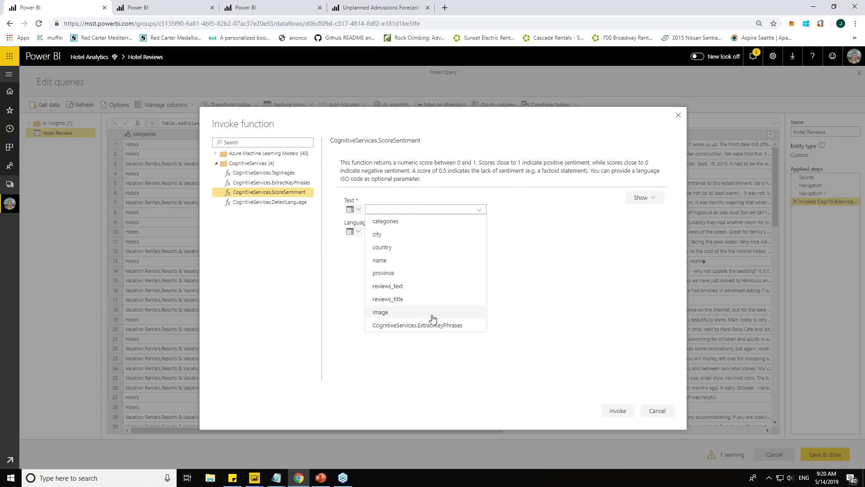
pyautogui.click(395, 285)
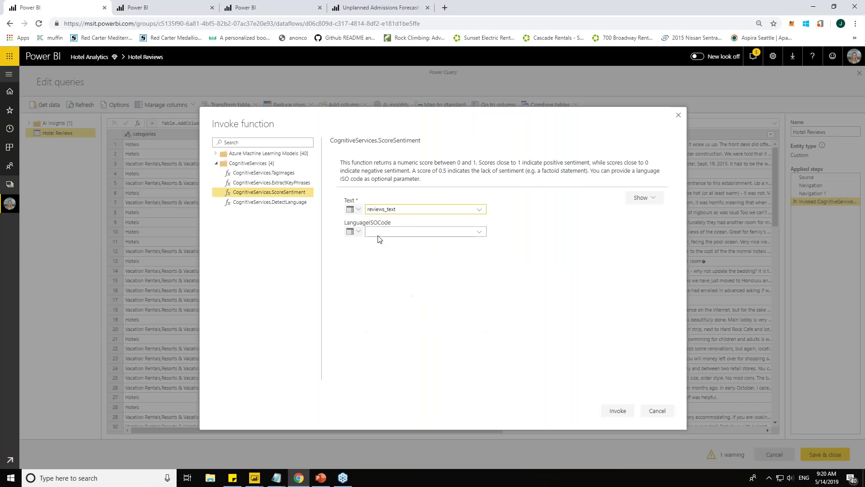
pyautogui.click(616, 412)
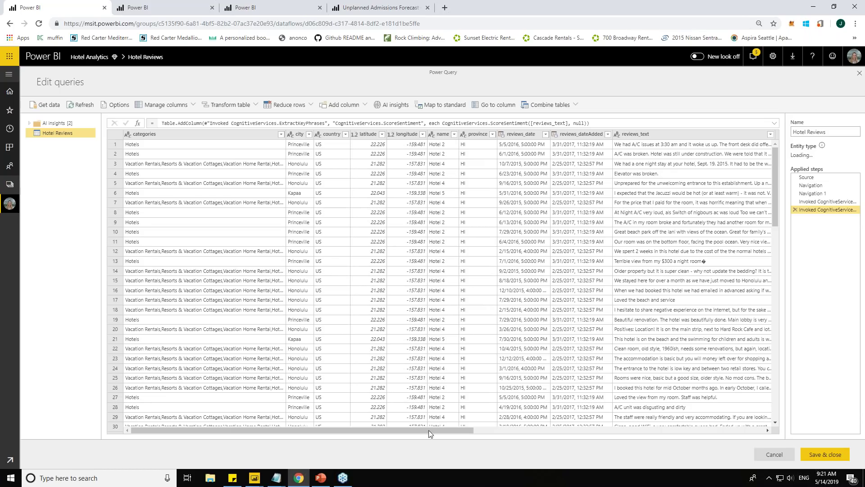
# - Examine the CognitiveServices.ScoreSentiment column alongside the key phrases, marking example rows in the magnified table
pyautogui.moveTo(455, 431); pyautogui.dragTo(746, 432)
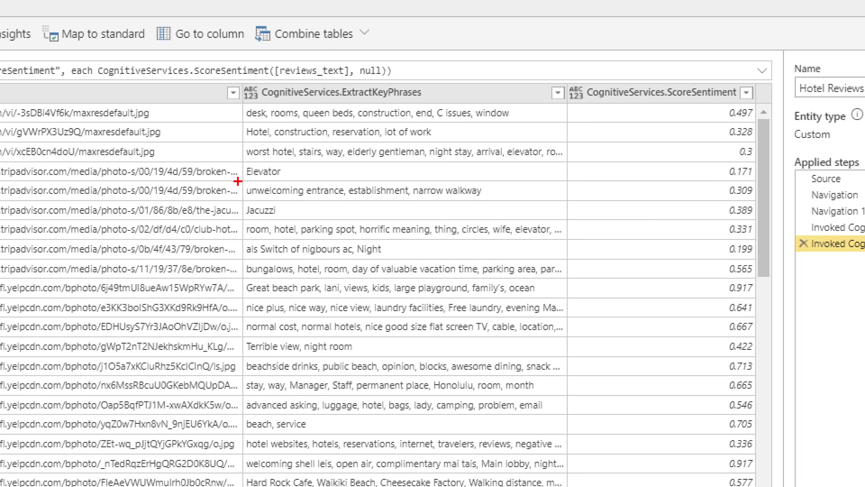
pyautogui.moveTo(237, 181); pyautogui.dragTo(286, 189)
pyautogui.moveTo(726, 180); pyautogui.dragTo(764, 175)
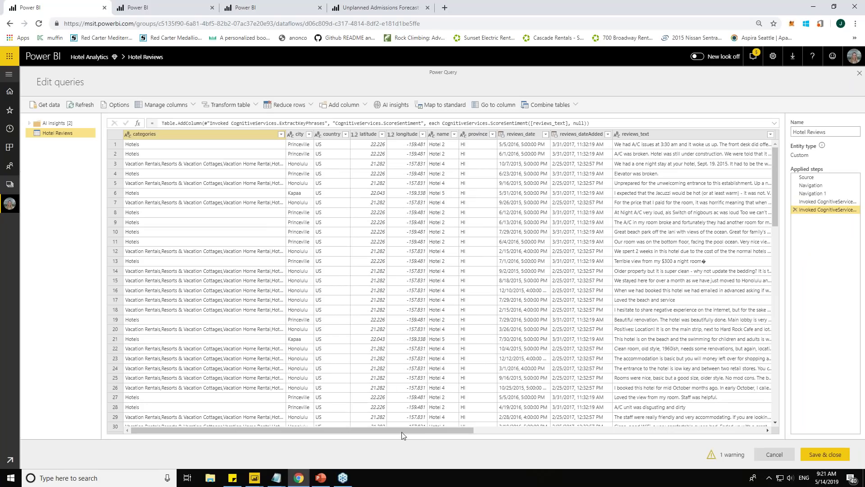
pyautogui.moveTo(456, 425); pyautogui.dragTo(748, 426)
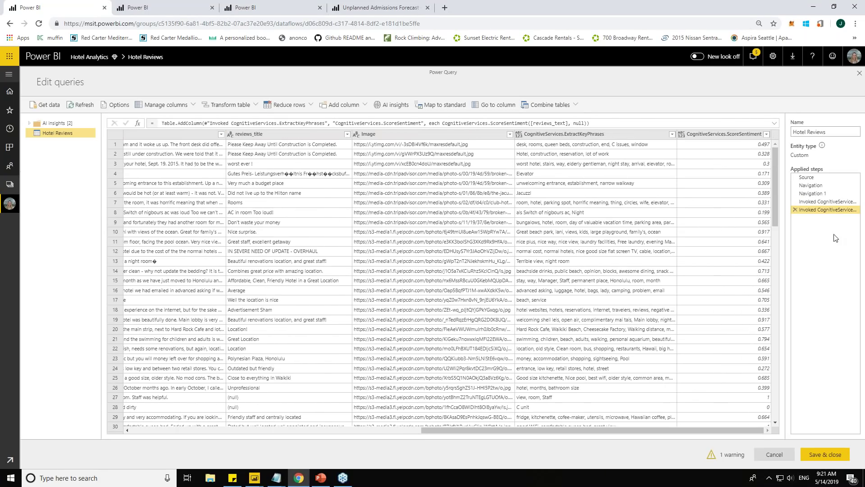
# - Browse the AI insights functions and select AzureML.HotelImageModel.2018.12.6.18.39.17.264 from the Azure Machine Learning Models
pyautogui.click(397, 104)
pyautogui.click(217, 167)
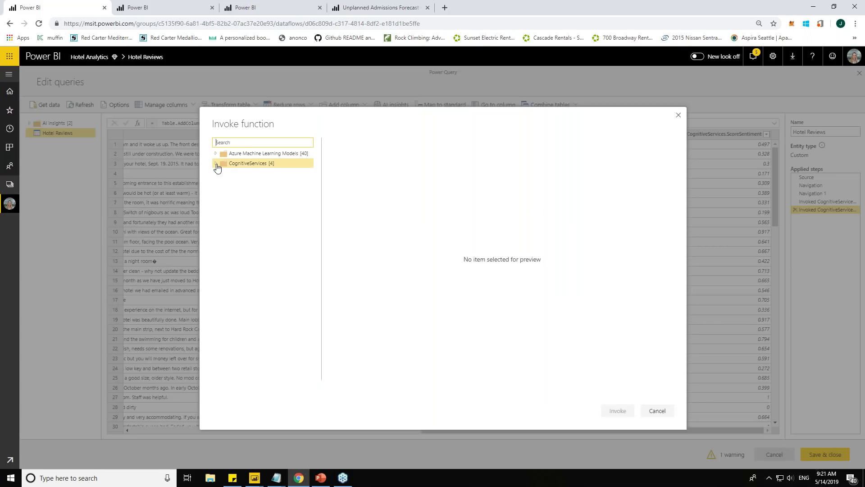
pyautogui.click(217, 164)
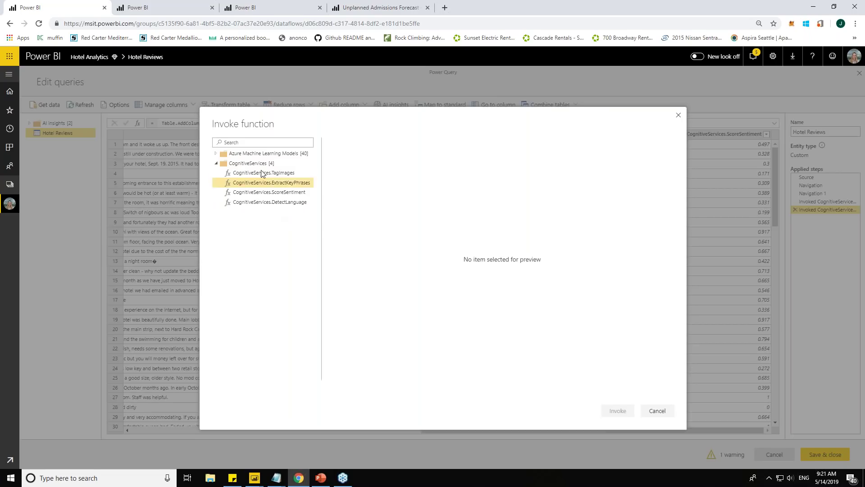
pyautogui.click(216, 156)
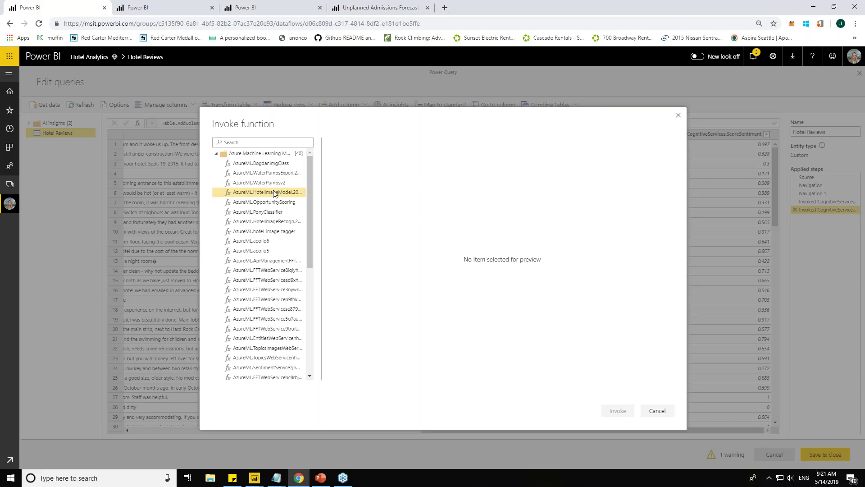
pyautogui.click(274, 193)
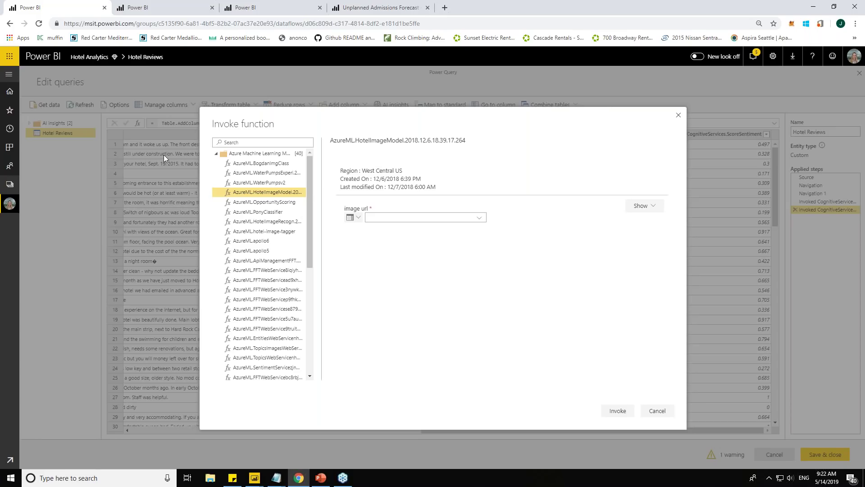
# - Look through the CognitiveServices and AzureML function lists, and assign the Image column to the hotel image model's image url parameter
pyautogui.click(216, 154)
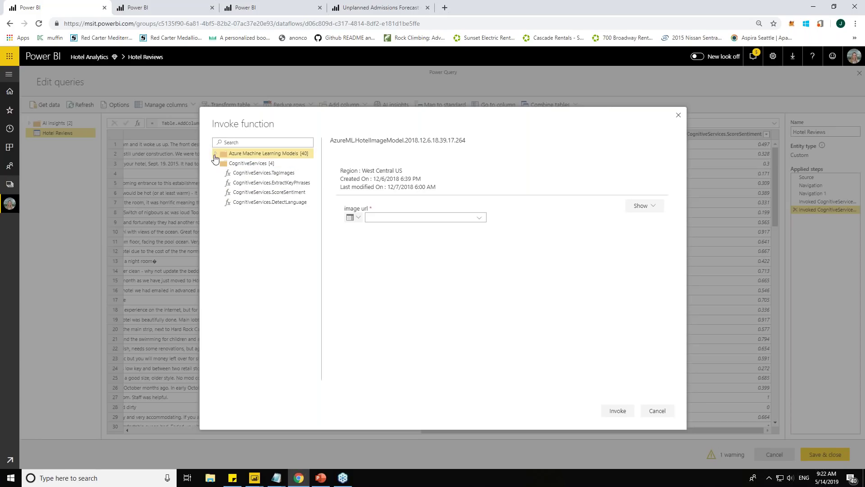
pyautogui.click(215, 154)
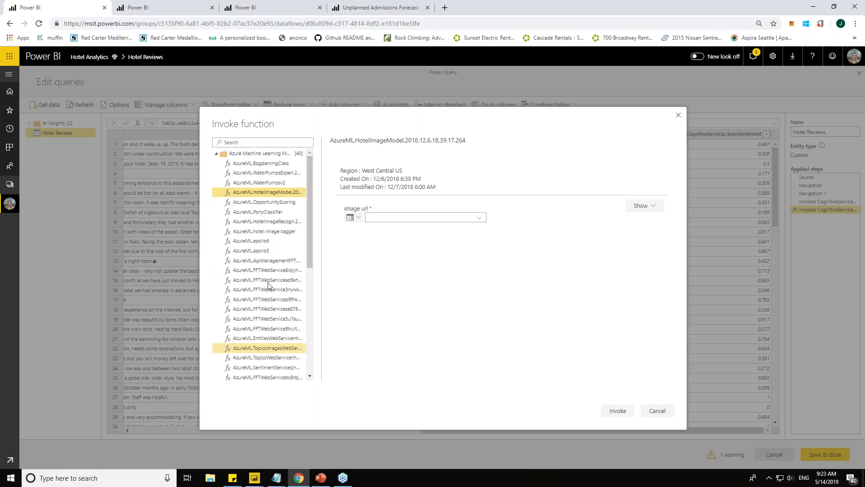
pyautogui.moveTo(311, 204); pyautogui.dragTo(318, 261)
pyautogui.scroll(5, 306, 216)
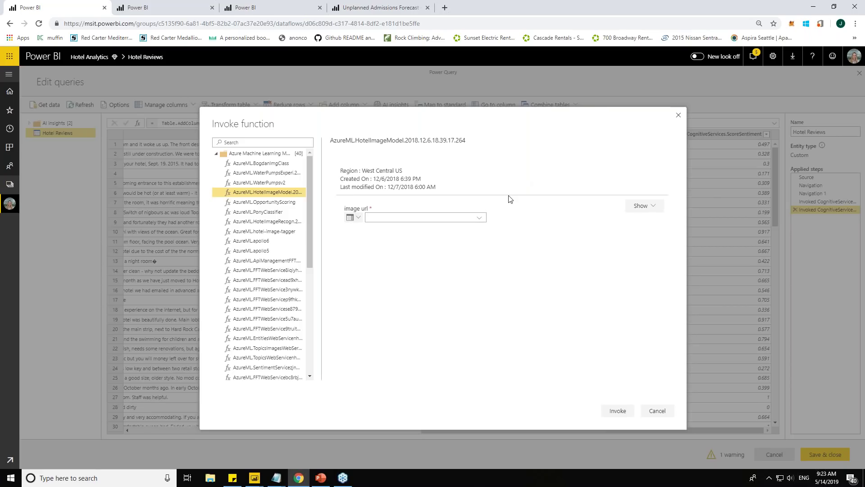
pyautogui.click(390, 218)
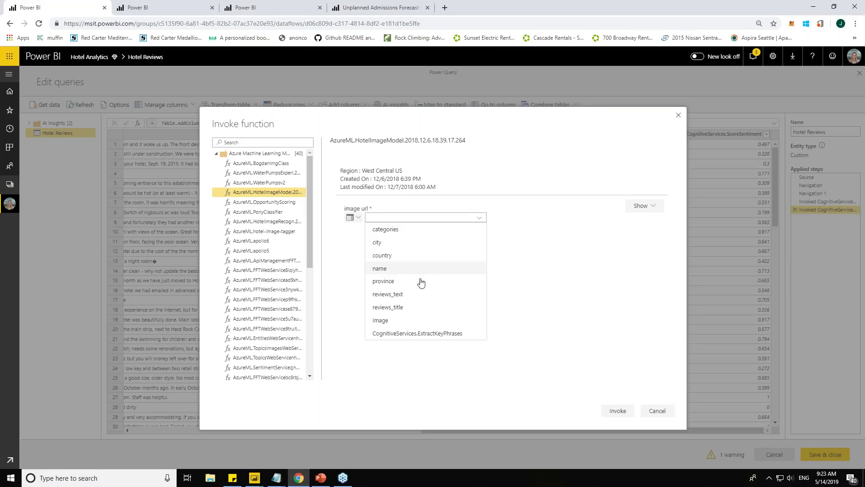
pyautogui.click(385, 320)
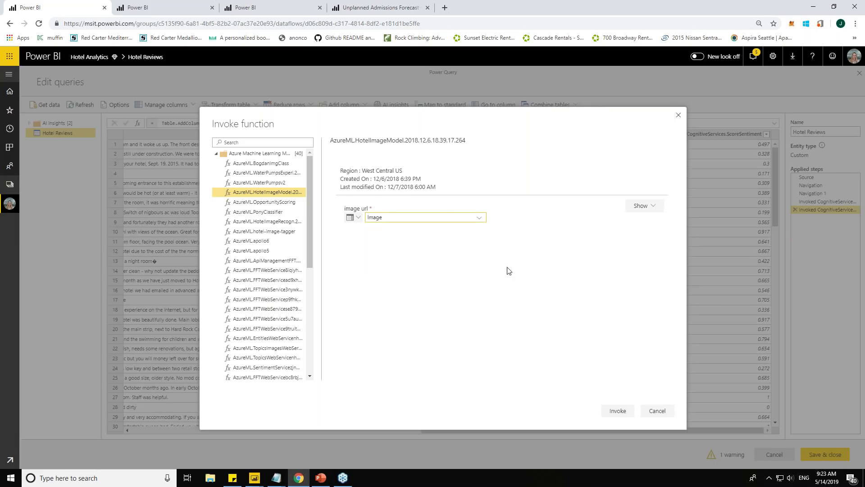
# - Examine the input parameters of AzureML.OpportunityScoring, including the columns offered for salesStage
pyautogui.click(284, 201)
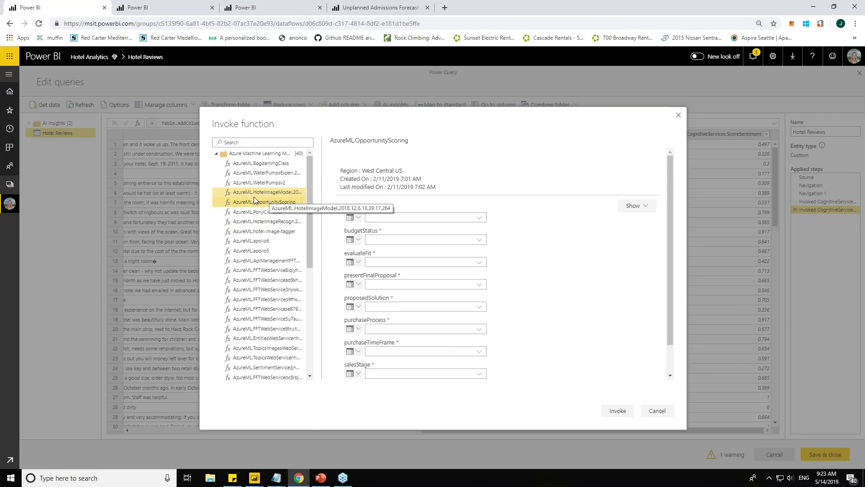
pyautogui.scroll(-1, 442, 300)
pyautogui.scroll(1, 400, 160)
pyautogui.scroll(-1, 396, 207)
pyautogui.click(402, 341)
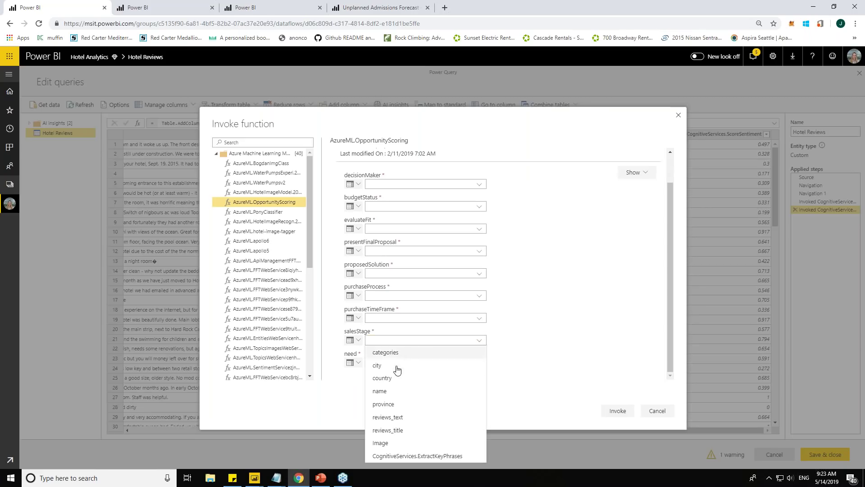
pyautogui.click(370, 340)
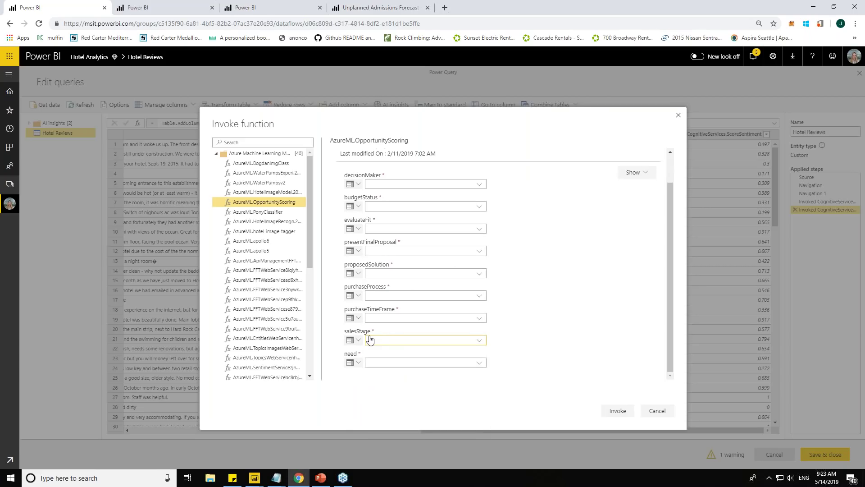
pyautogui.scroll(1, 376, 304)
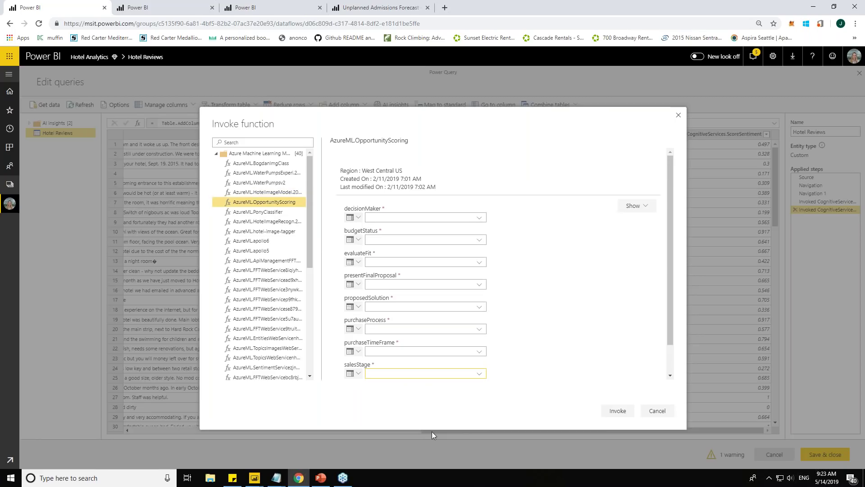
# - Invoke AzureML.HotelImageModel.2018.12.6.18.39.17.264 with the Image column as its image url
pyautogui.click(273, 194)
pyautogui.click(396, 218)
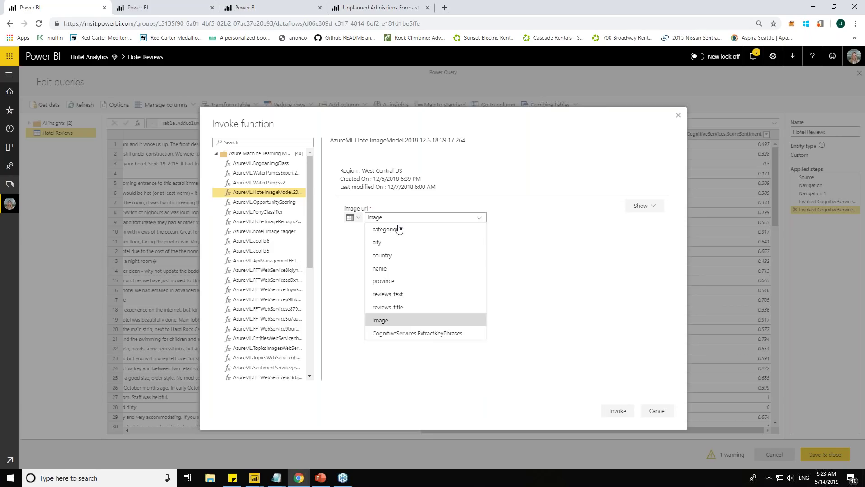
pyautogui.click(381, 320)
pyautogui.click(618, 410)
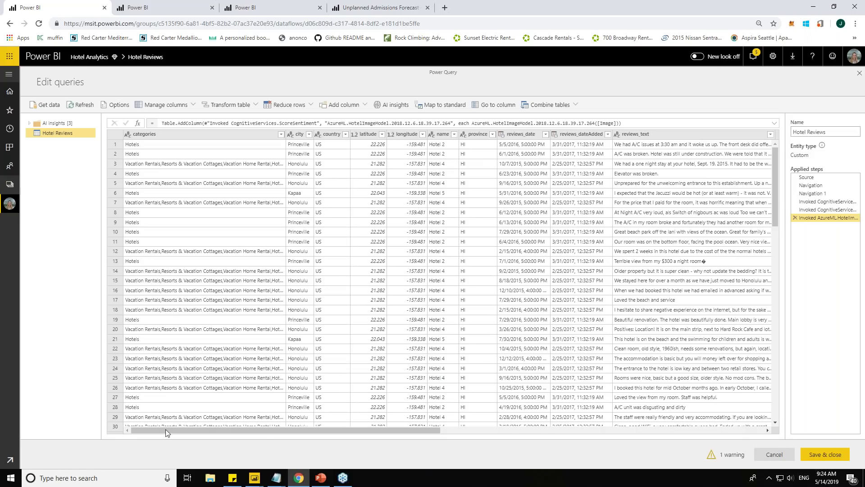
# - Expand the hotel image model's record column to its image field, keeping the original column name as prefix, and view the results
pyautogui.moveTo(266, 432); pyautogui.dragTo(662, 422)
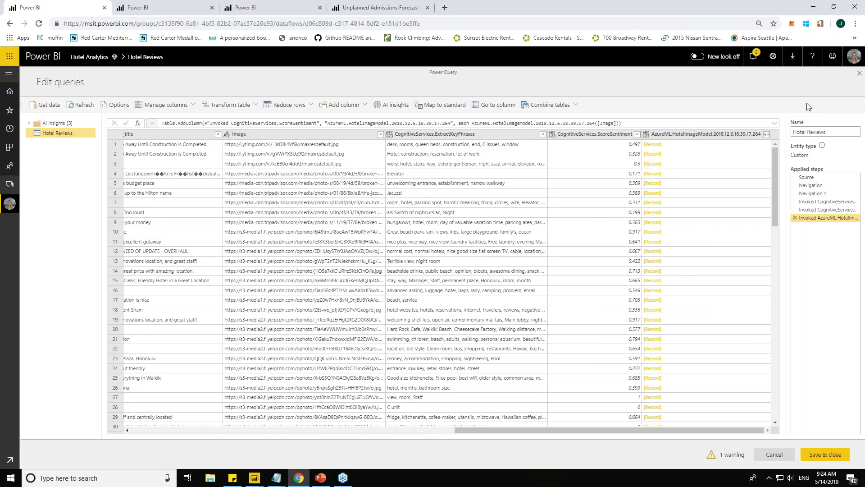
pyautogui.click(766, 134)
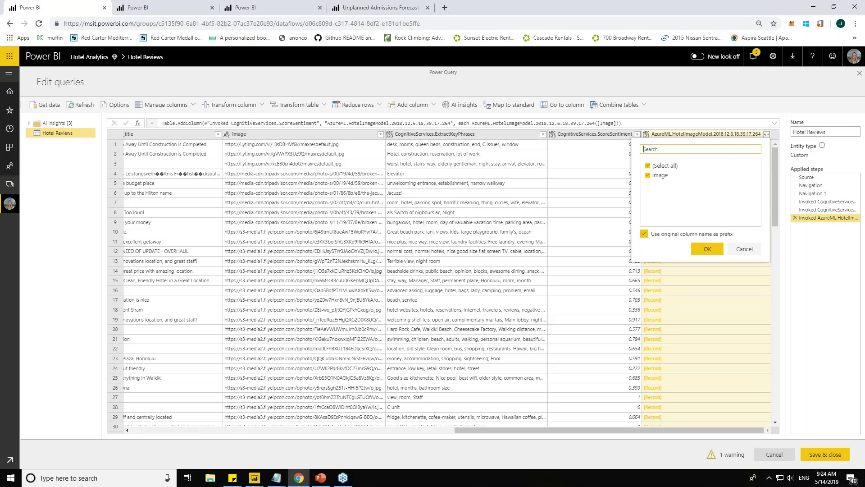
pyautogui.click(706, 249)
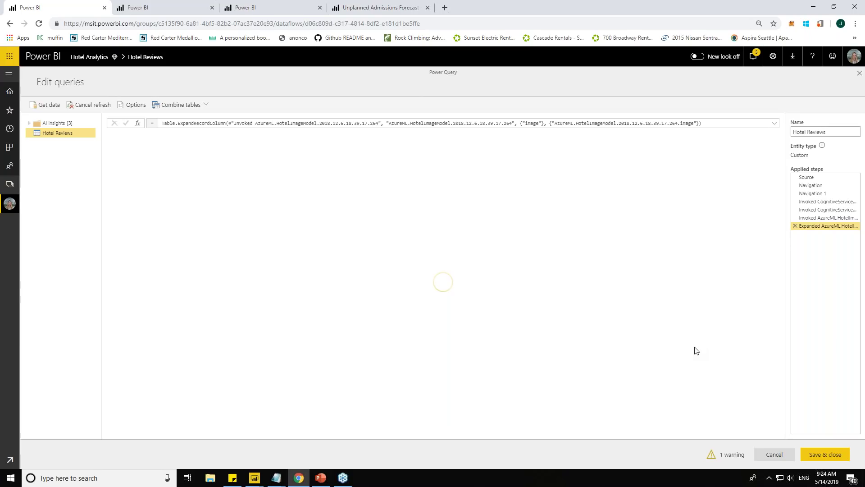
pyautogui.moveTo(300, 430); pyautogui.dragTo(662, 143)
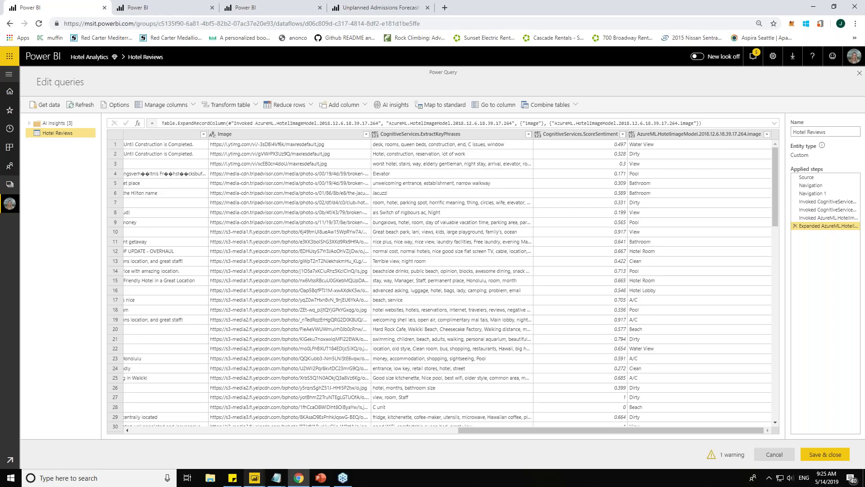
# - Switch to the hotel analytics report in Power BI Desktop and view the most common data sources it can connect to
pyautogui.moveTo(254, 477)
pyautogui.click(342, 414)
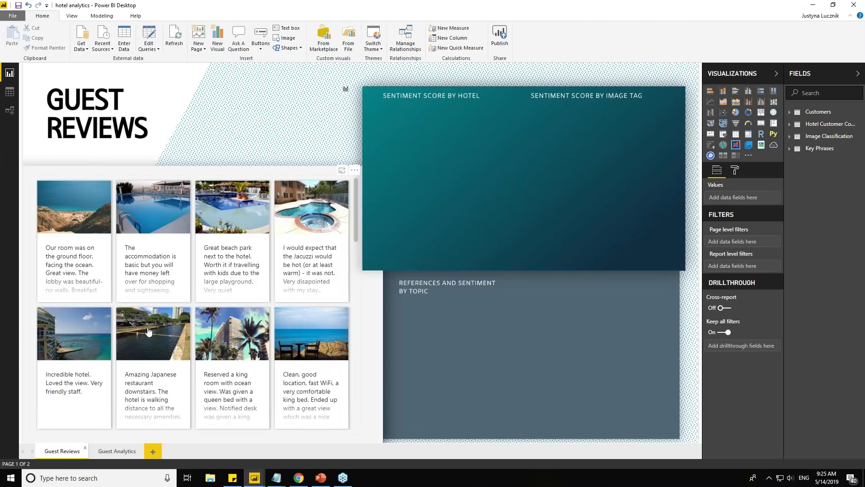
pyautogui.click(83, 48)
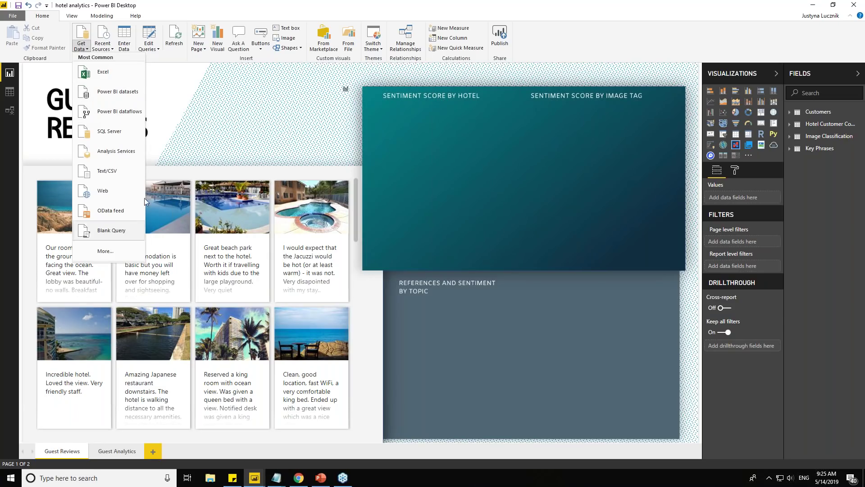
pyautogui.press('Escape')
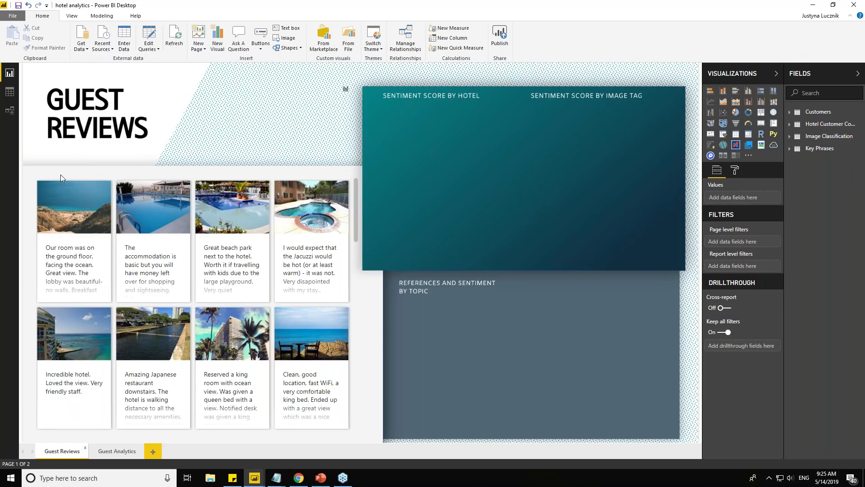
# - Collapse the ribbon and enlarge the Keyphrases word cloud to fill the References and Sentiment by Topic panel
pyautogui.click(851, 15)
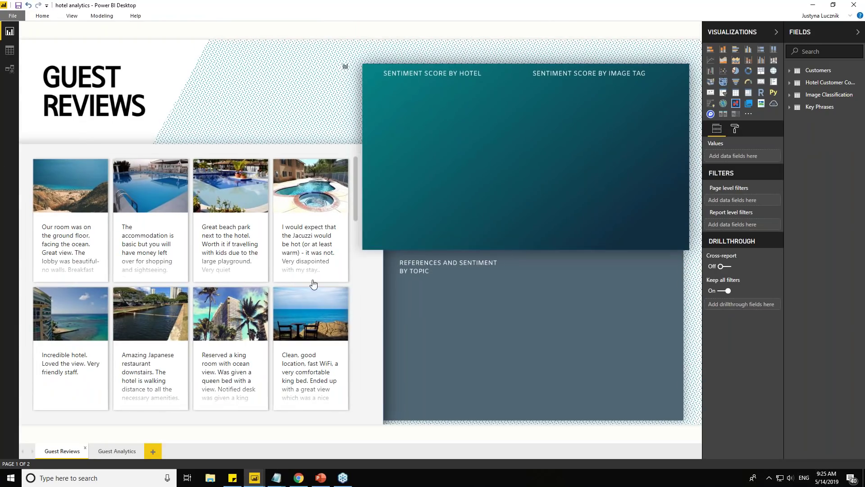
pyautogui.scroll(-1, 189, 235)
pyautogui.scroll(1, 188, 235)
pyautogui.click(672, 419)
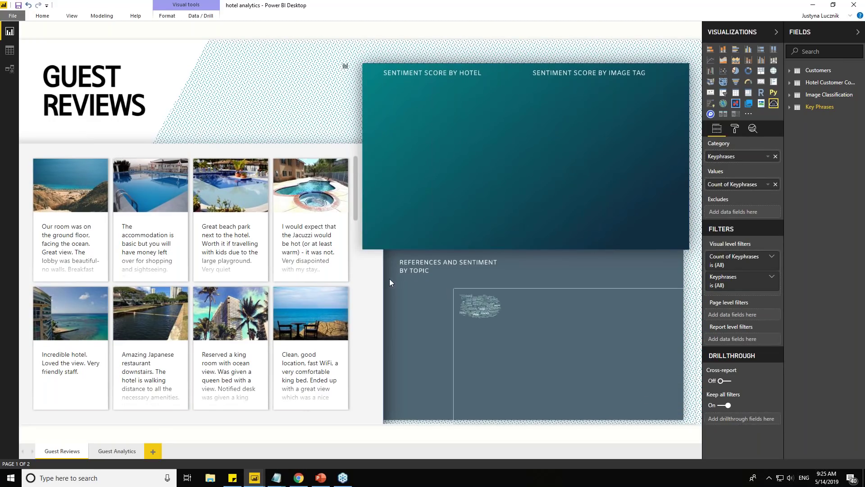
pyautogui.moveTo(391, 279); pyautogui.dragTo(385, 277)
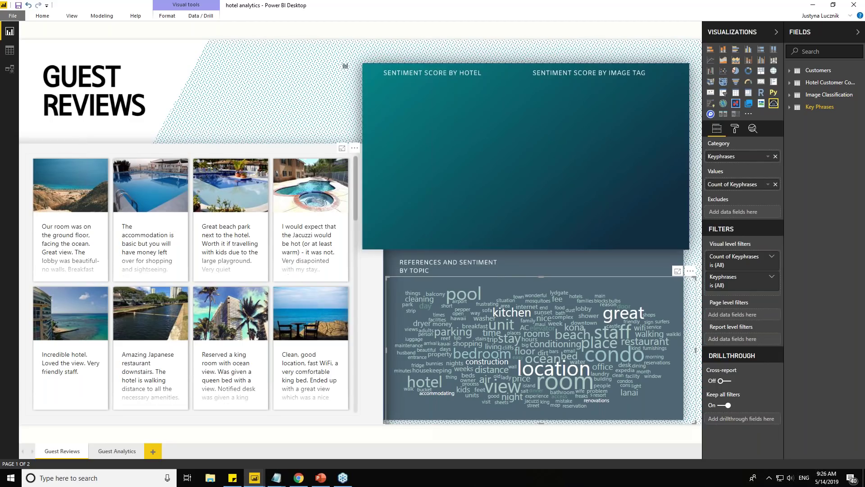
# - Create a stacked bar chart of Sentiment Score by Hotel Name and enlarge it to fill the Sentiment Score by Hotel area
pyautogui.click(613, 129)
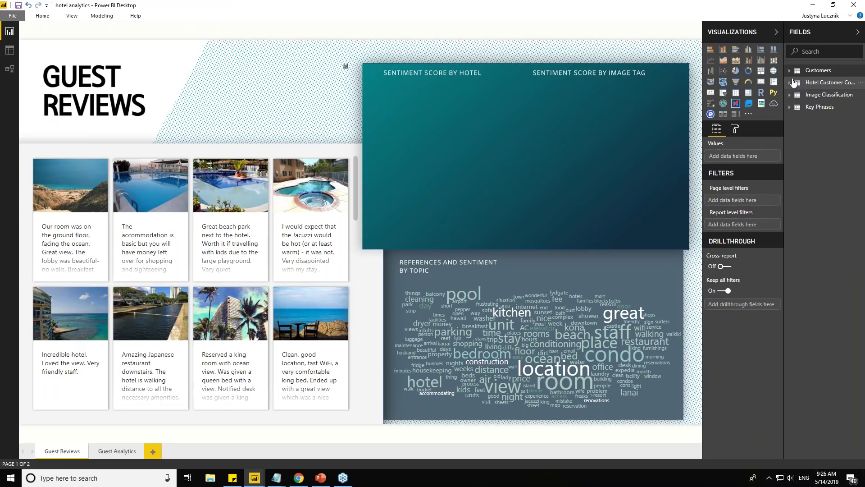
pyautogui.click(793, 83)
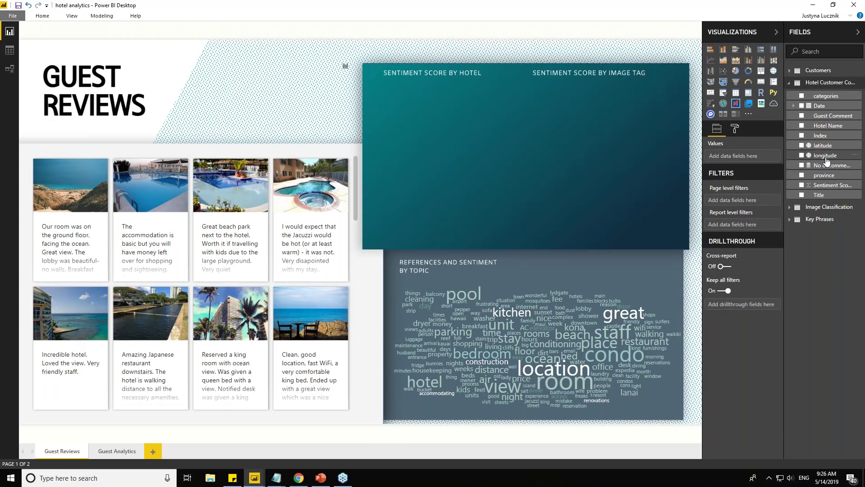
pyautogui.moveTo(833, 185); pyautogui.dragTo(412, 120)
pyautogui.moveTo(835, 123); pyautogui.dragTo(519, 99)
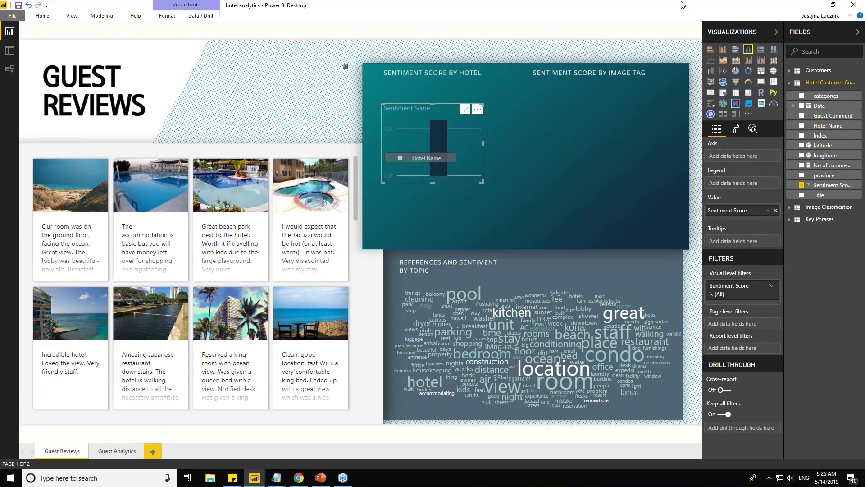
pyautogui.moveTo(405, 160); pyautogui.dragTo(407, 181)
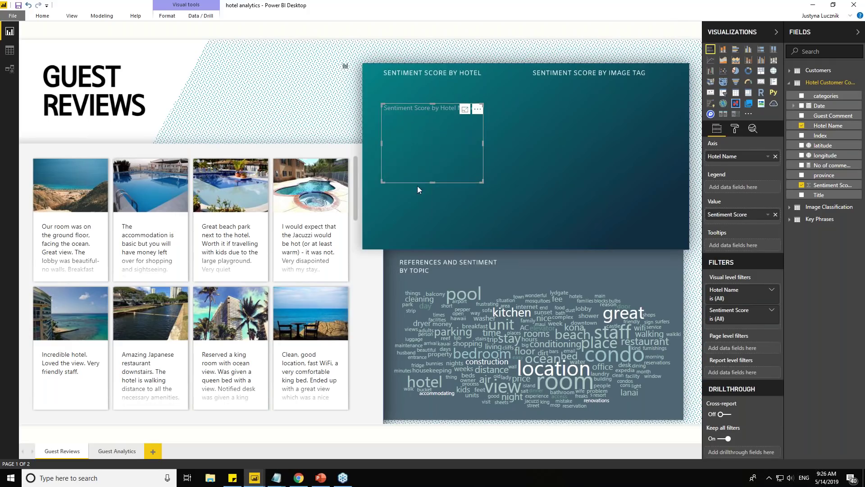
pyautogui.moveTo(466, 154); pyautogui.dragTo(518, 246)
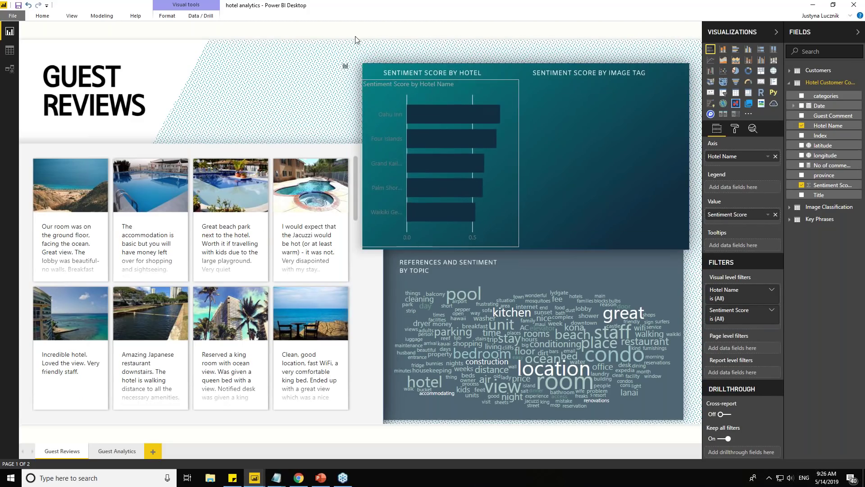
# - Copy the small chart's formatting to the Sentiment Score by Hotel Name chart with Format Painter, leaving no hotel bar selected
pyautogui.click(115, 49)
pyautogui.click(42, 15)
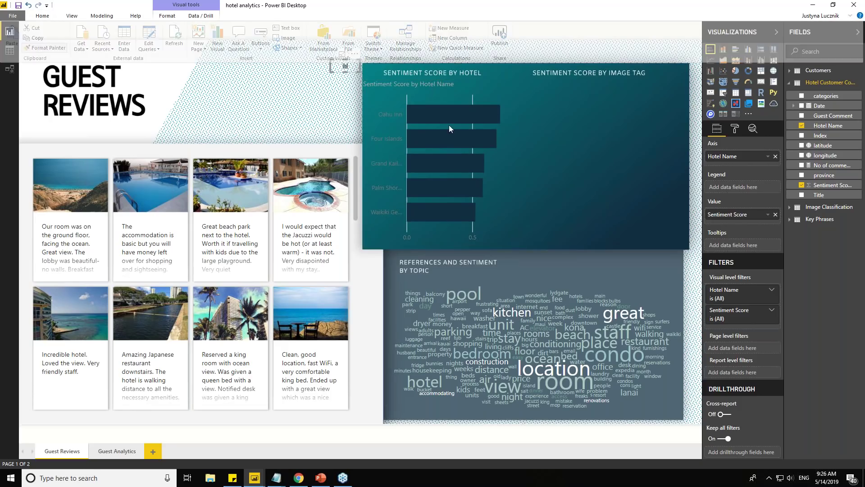
pyautogui.click(464, 129)
pyautogui.click(456, 139)
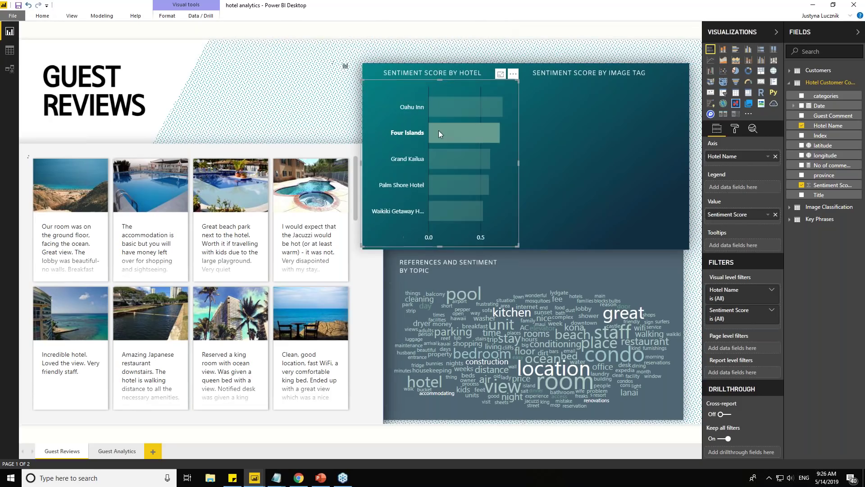
pyautogui.click(439, 131)
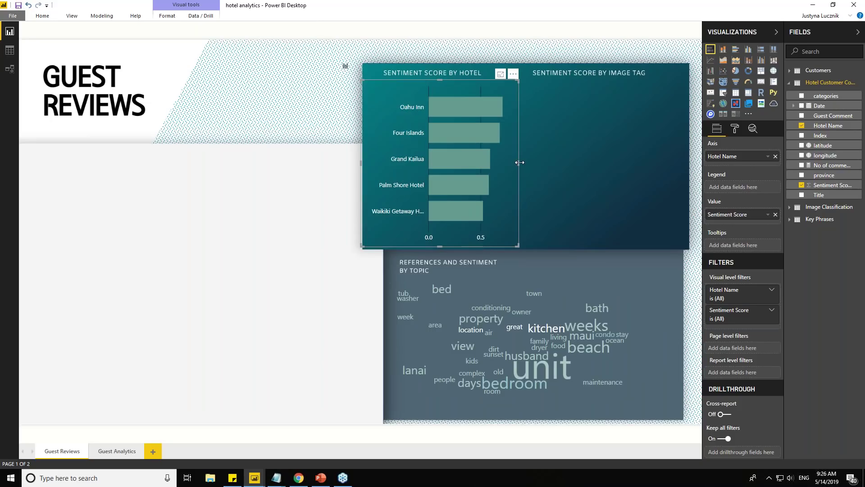
pyautogui.press('Escape')
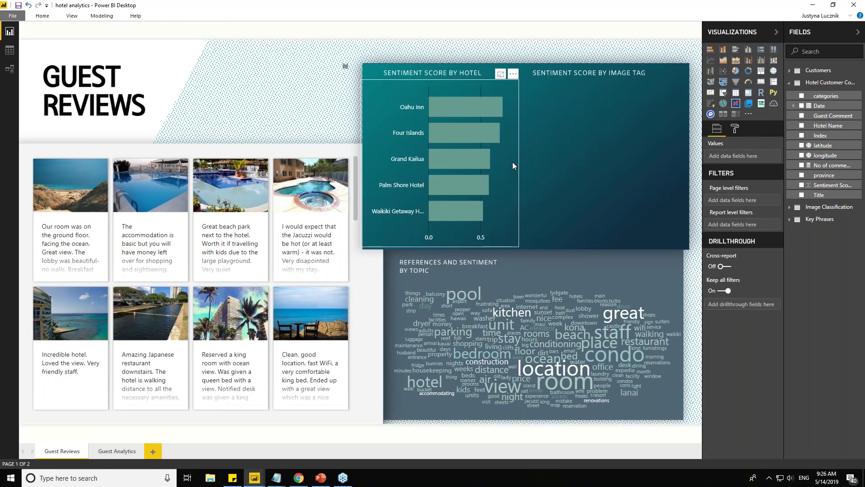
pyautogui.click(471, 89)
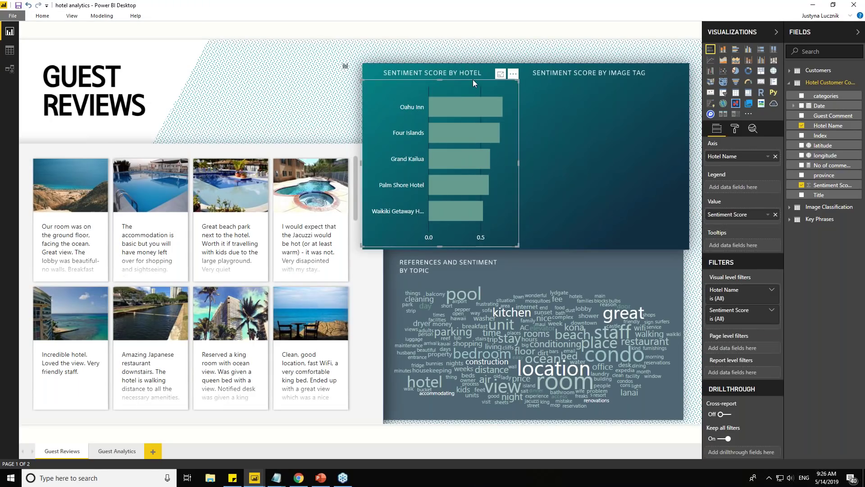
# - Cross-filter the report by Palm Shore Hotel in the hotel sentiment chart to view its reviews and key phrases, and clear the selection
pyautogui.press('Escape')
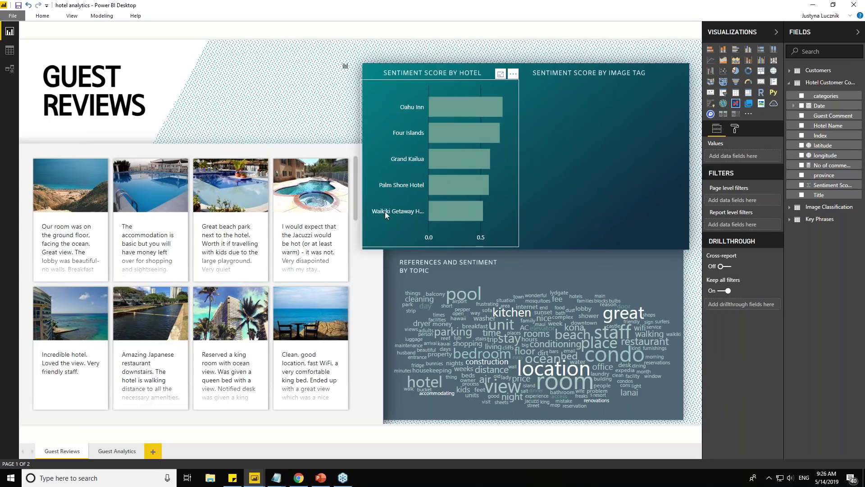
pyautogui.moveTo(466, 188)
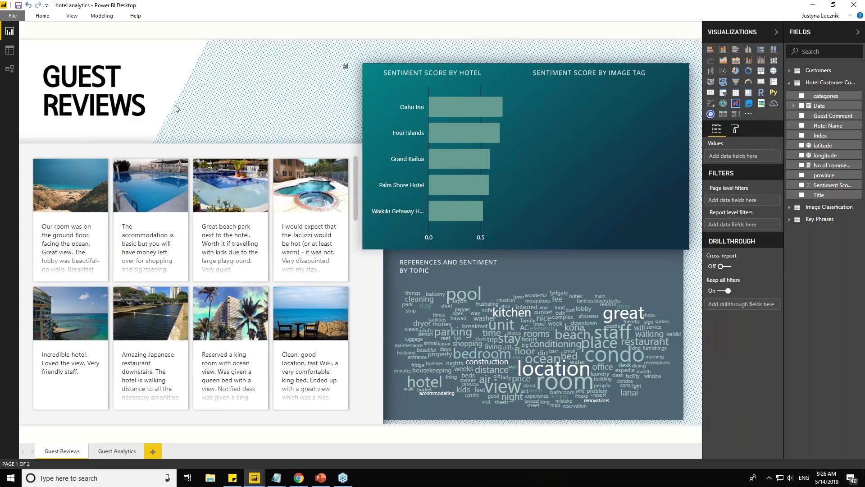
pyautogui.click(470, 184)
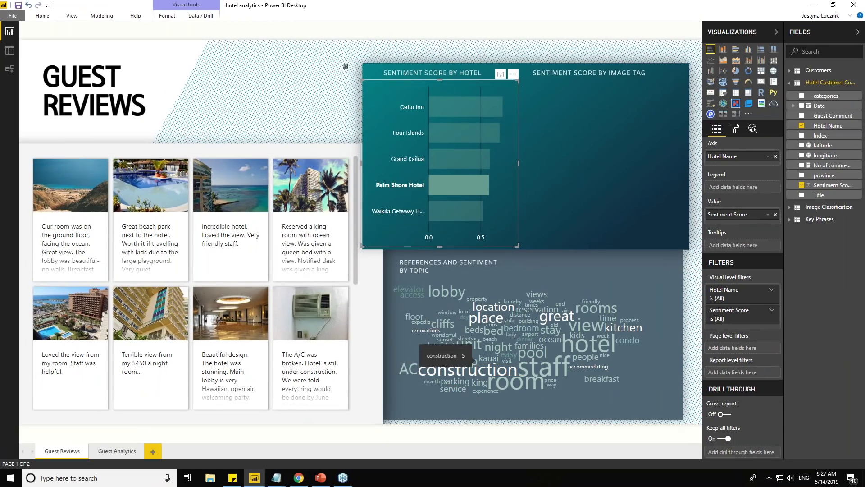
pyautogui.click(470, 192)
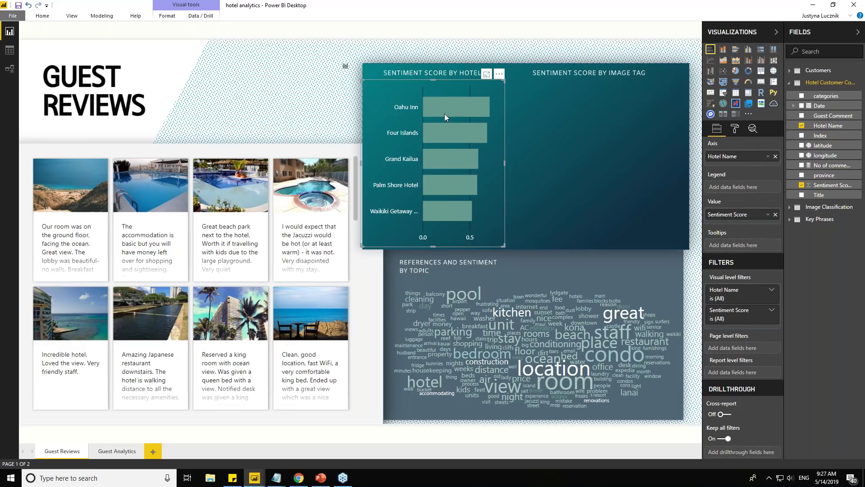
# - Duplicate the hotel sentiment chart into the Sentiment Score by Image Tag area and replace Hotel Name with Image Tag on its axis
pyautogui.hotkey('ctrl', 'c')
pyautogui.hotkey('ctrl', 'v')
pyautogui.moveTo(399, 95); pyautogui.dragTo(545, 85)
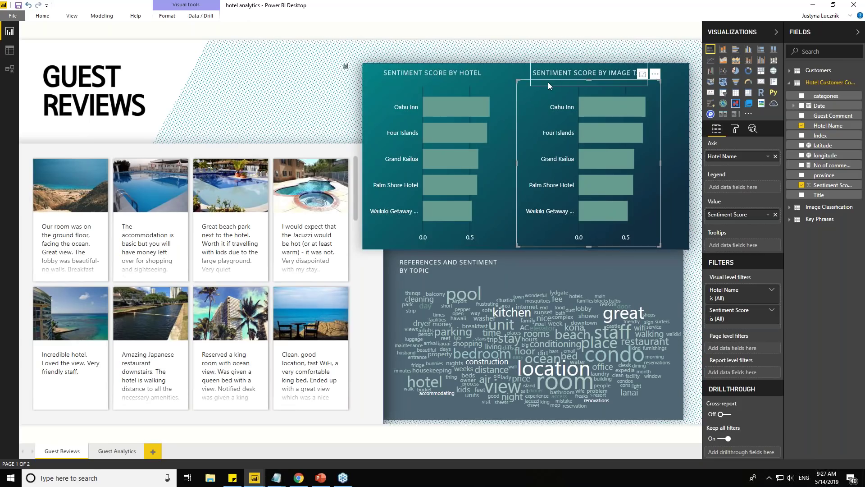
pyautogui.click(792, 208)
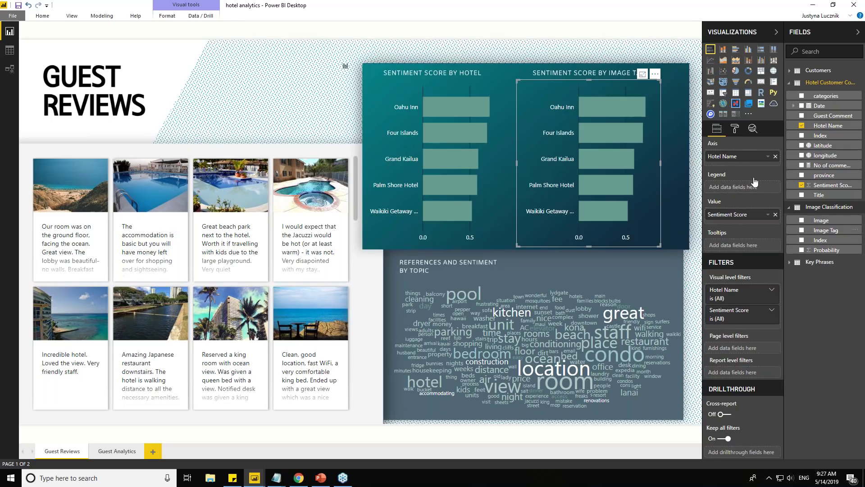
pyautogui.moveTo(827, 234); pyautogui.dragTo(775, 162)
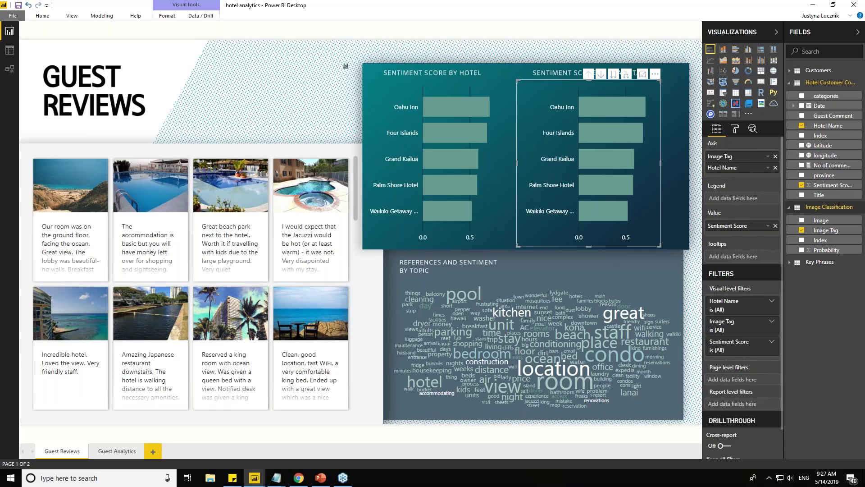
pyautogui.click(775, 168)
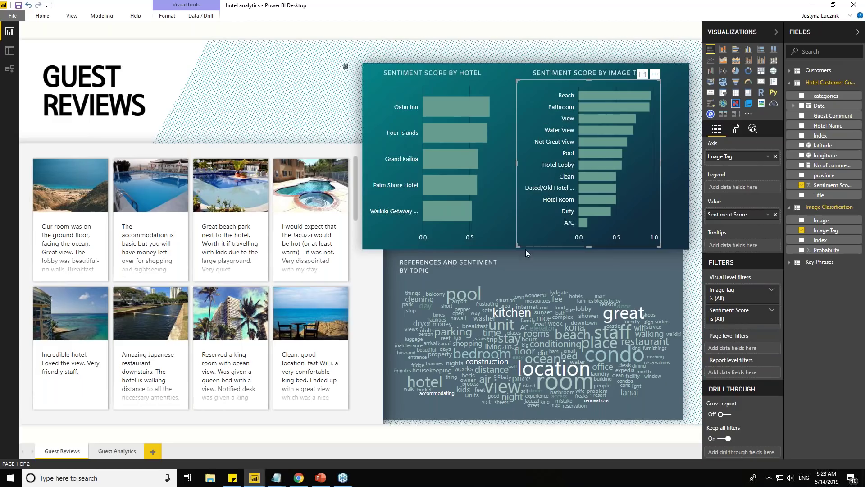
pyautogui.click(444, 43)
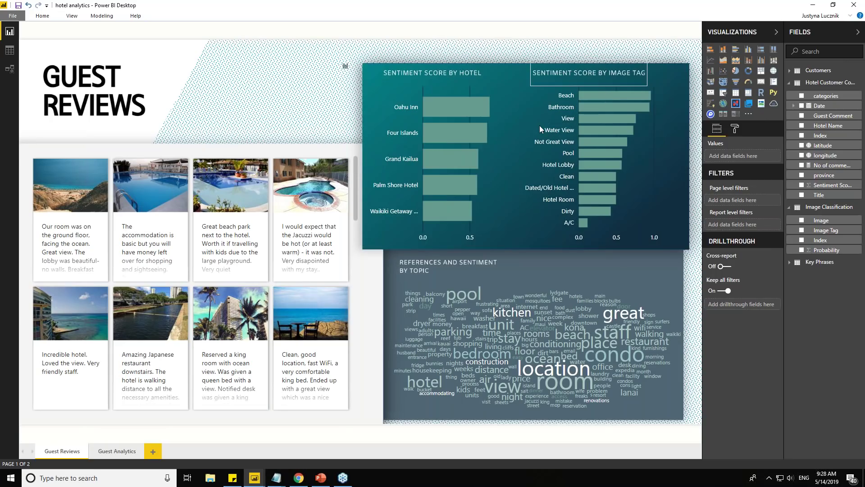
# - Cross-filter the report by the Water View, View and A/C image tags one after another, clearing each selection
pyautogui.moveTo(604, 129)
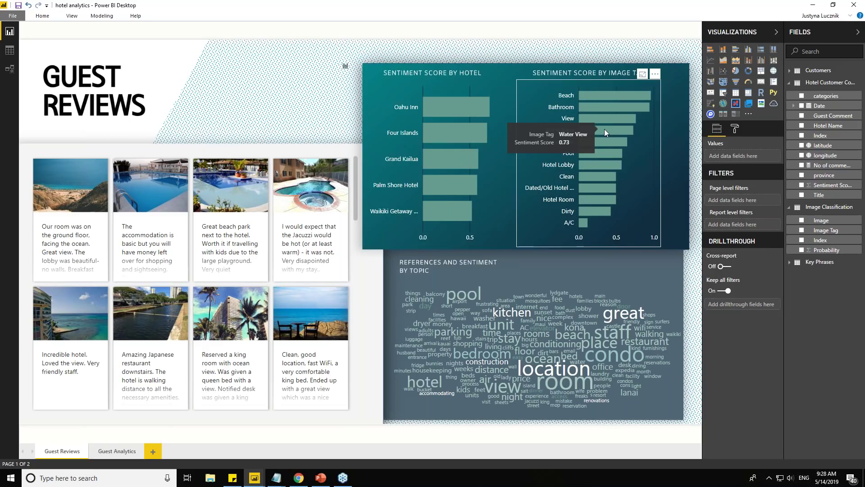
pyautogui.click(605, 129)
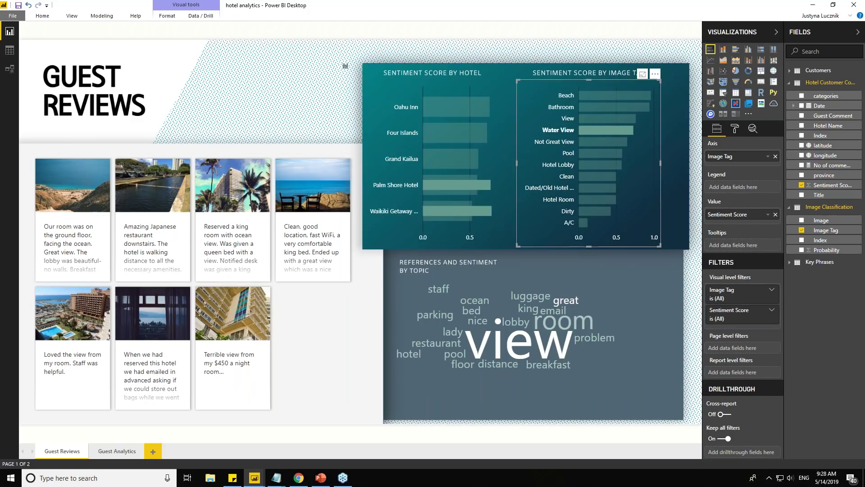
pyautogui.click(583, 131)
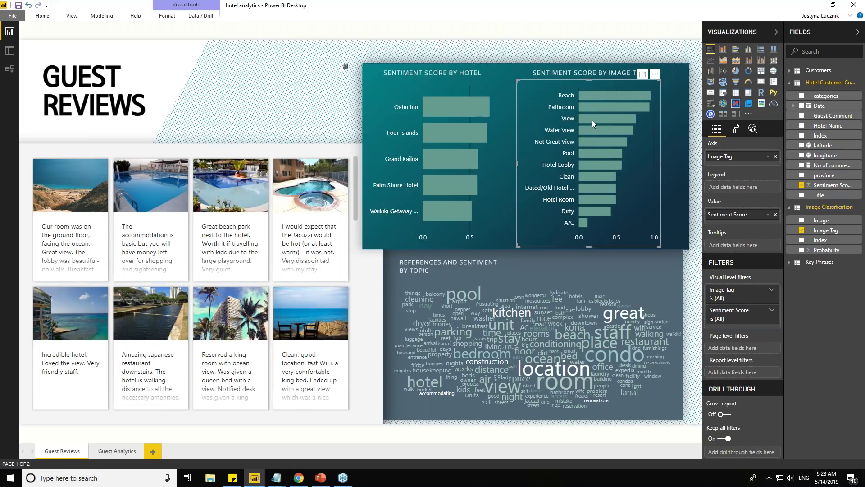
pyautogui.click(591, 120)
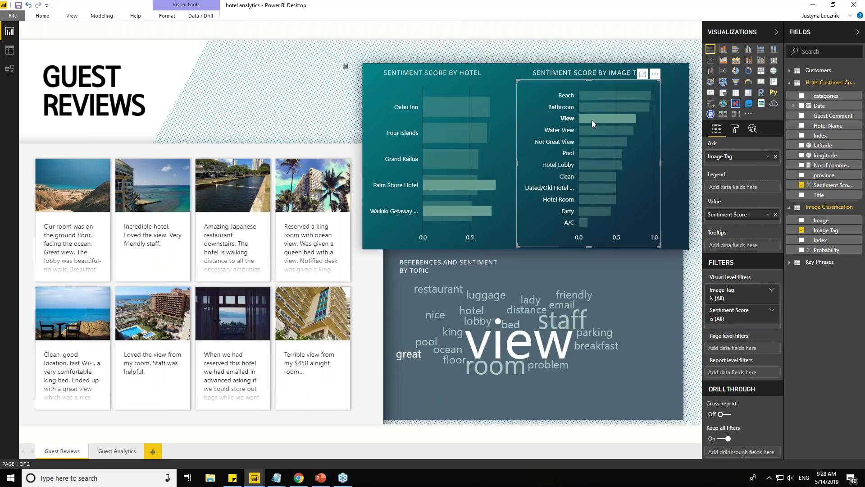
pyautogui.click(592, 120)
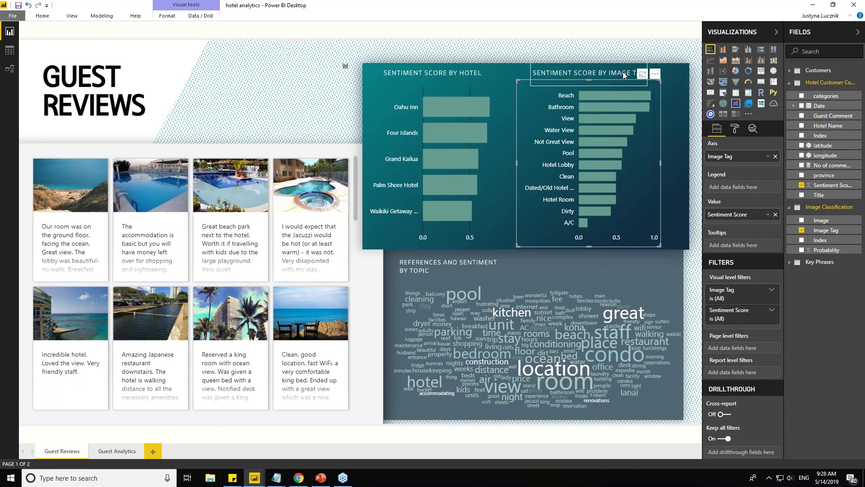
pyautogui.moveTo(581, 217)
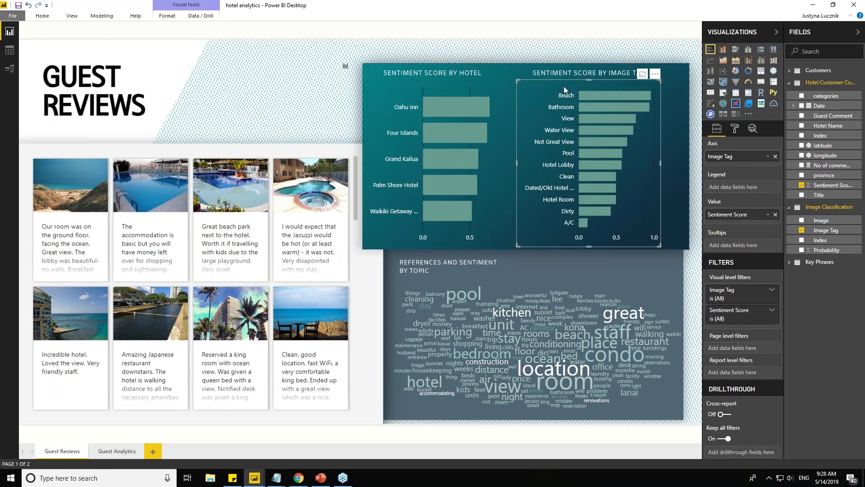
pyautogui.click(585, 223)
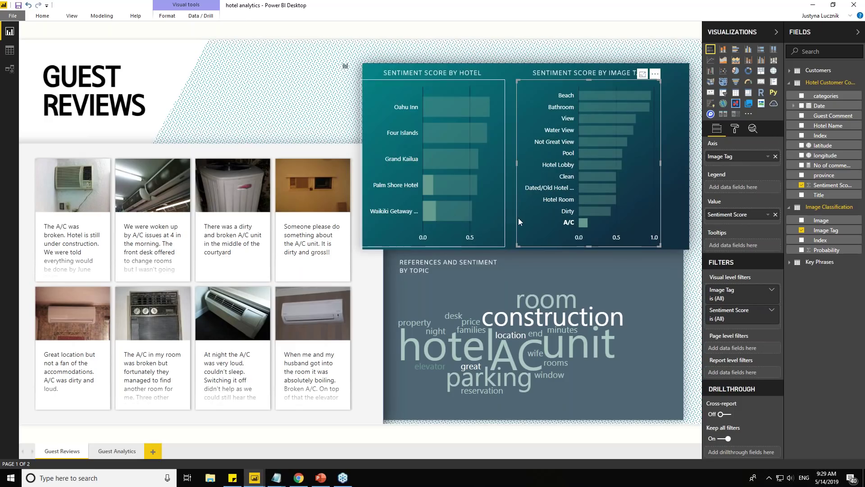
pyautogui.click(587, 226)
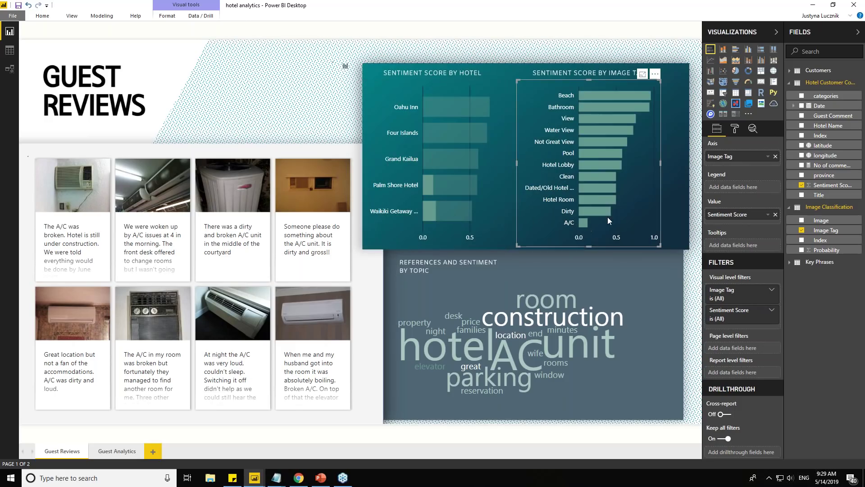
# - Go to the Guest Analytics page and check the Key influencers visual setting among the preview features, leaving the options unchanged
pyautogui.click(233, 105)
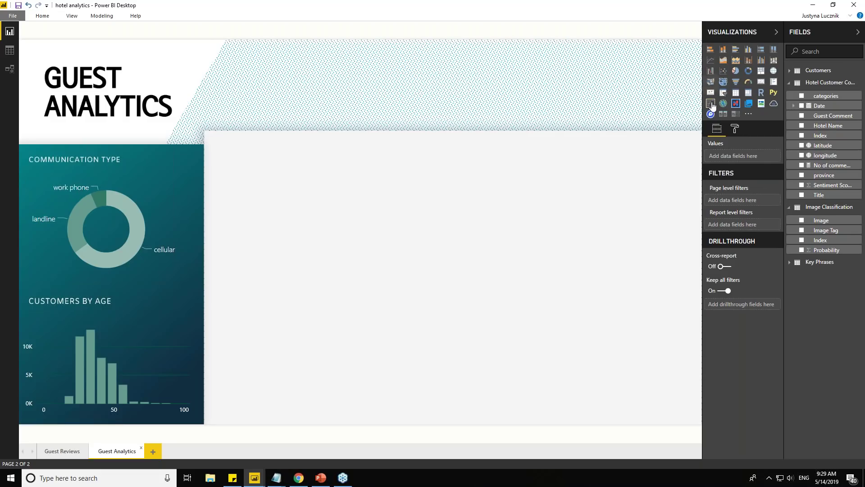
pyautogui.click(12, 15)
pyautogui.moveTo(40, 213)
pyautogui.click(159, 40)
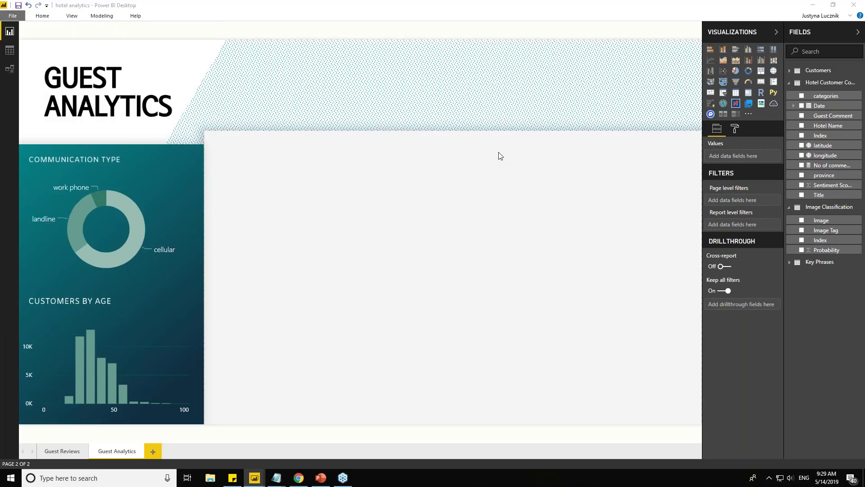
pyautogui.click(329, 260)
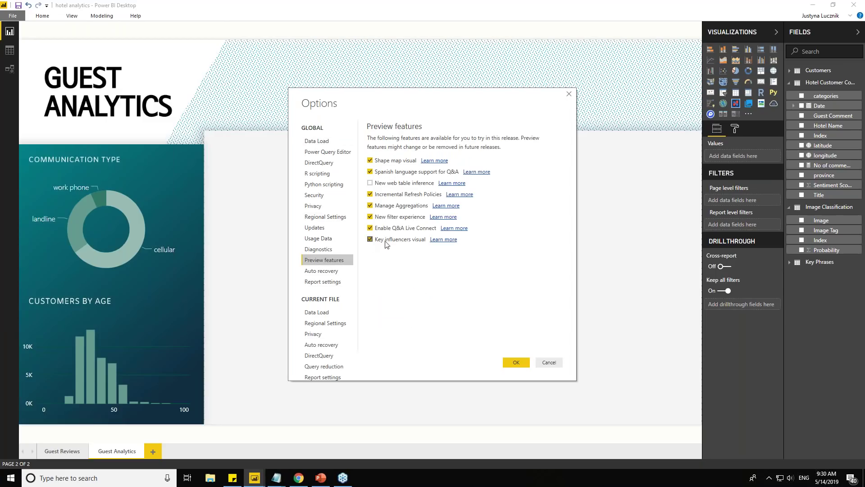
pyautogui.click(549, 362)
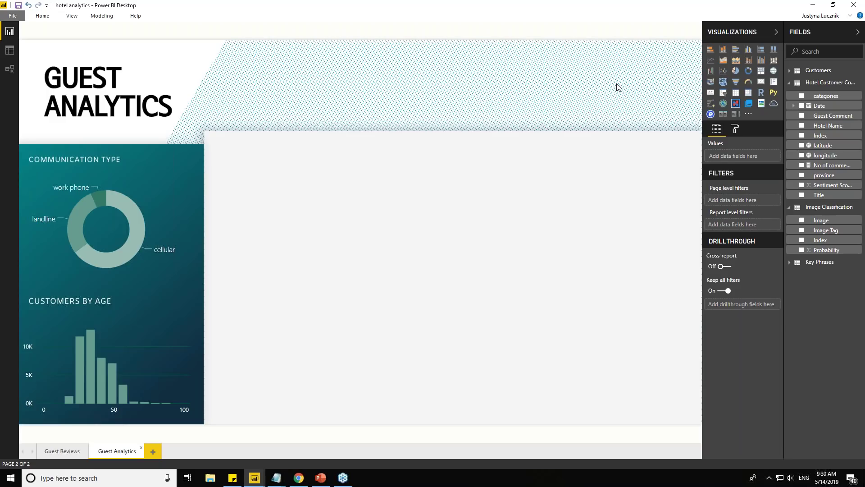
# - Add a Key influencers visual to the Guest Analytics page and enlarge it to fill the empty grey area
pyautogui.click(712, 105)
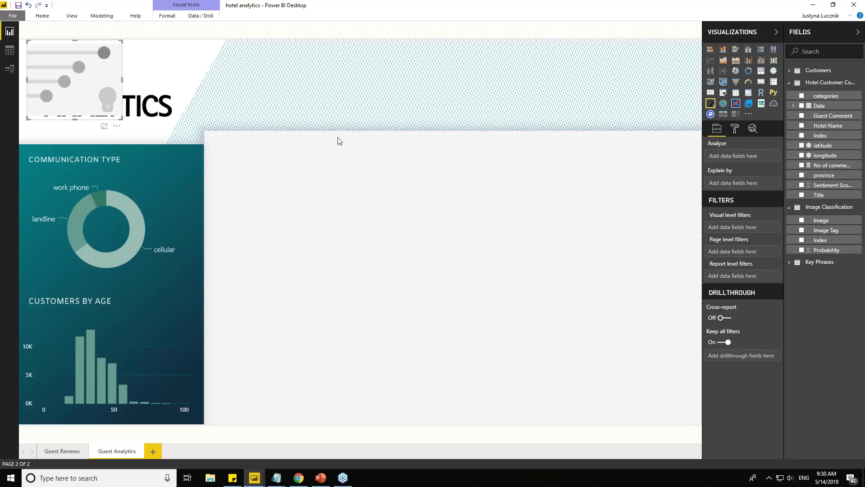
pyautogui.moveTo(106, 111); pyautogui.dragTo(224, 155)
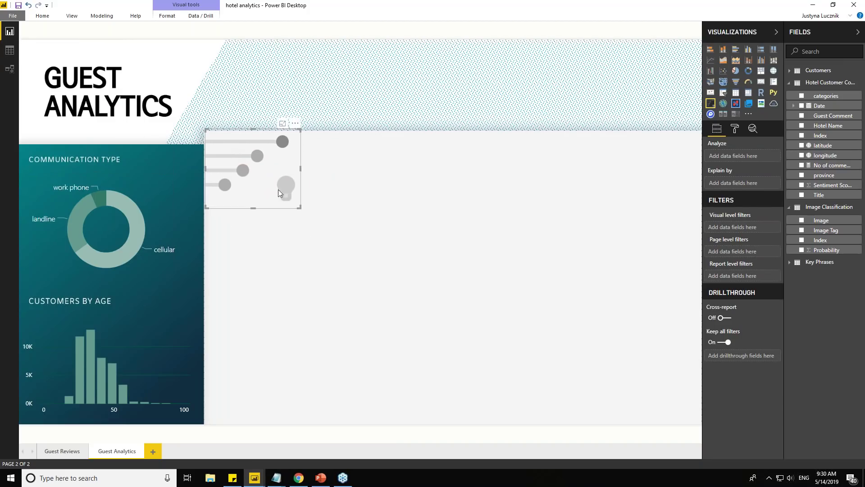
pyautogui.moveTo(302, 212); pyautogui.dragTo(701, 423)
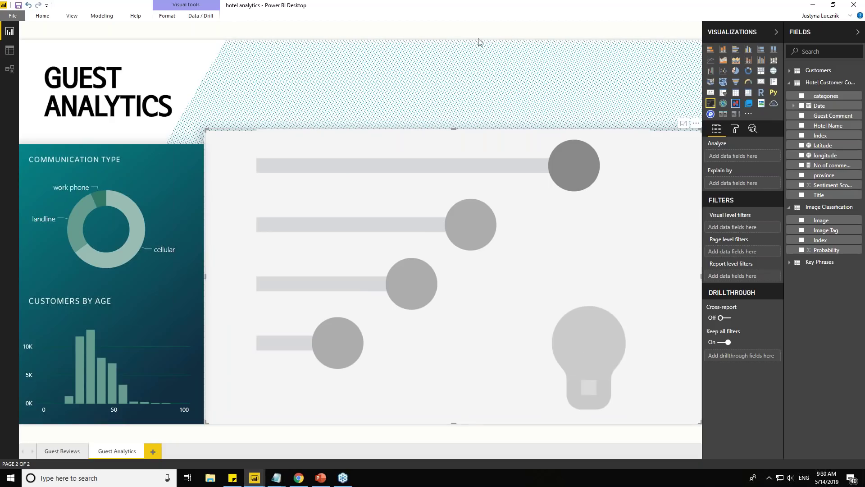
pyautogui.moveTo(204, 280); pyautogui.dragTo(203, 279)
pyautogui.click(103, 3)
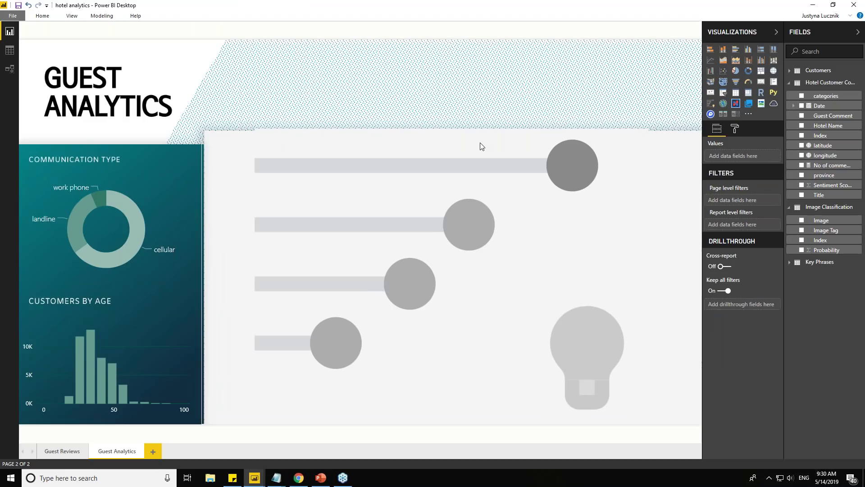
pyautogui.click(212, 134)
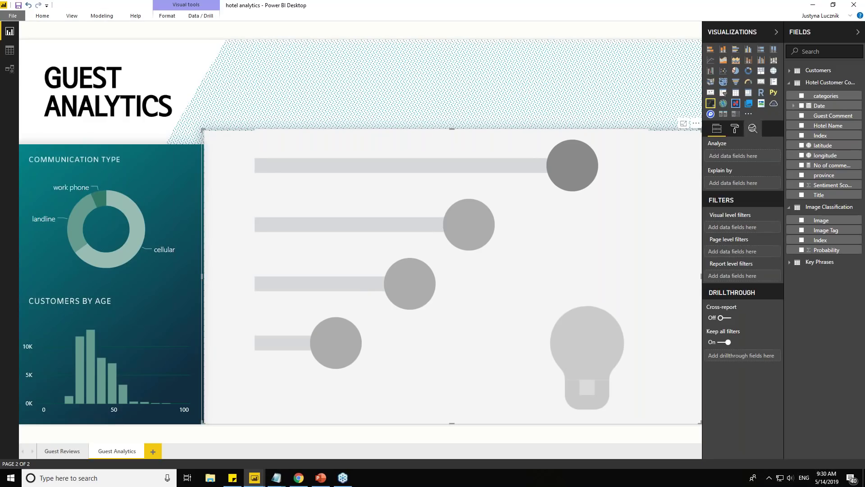
# - Examine the columns and rows of the Customers table in the data view, including the Customers column, and return to the report
pyautogui.click(9, 50)
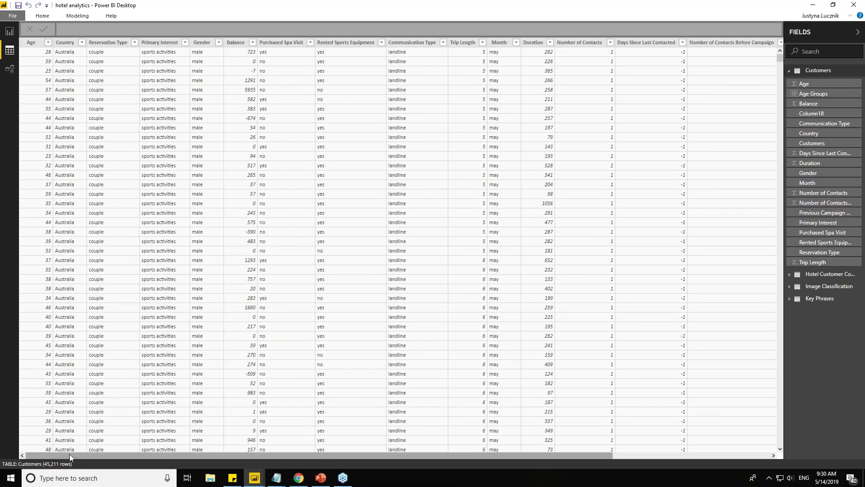
pyautogui.hscroll(5, 491, 437)
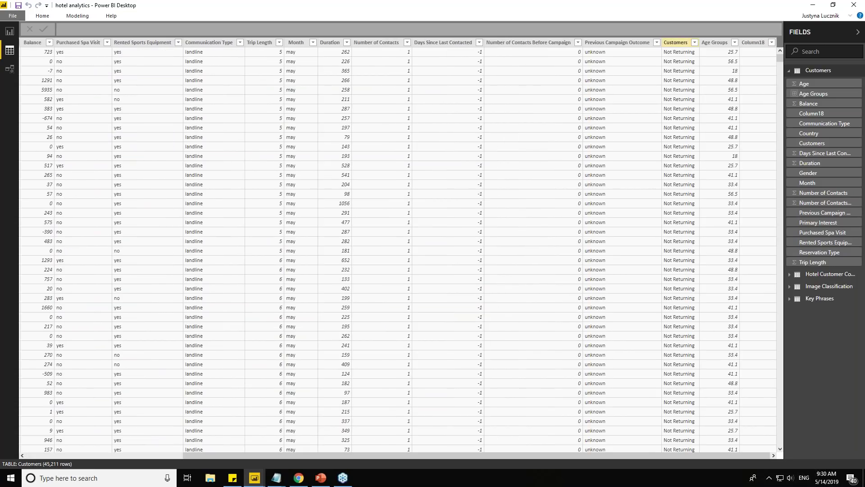
pyautogui.scroll(-3, 689, 292)
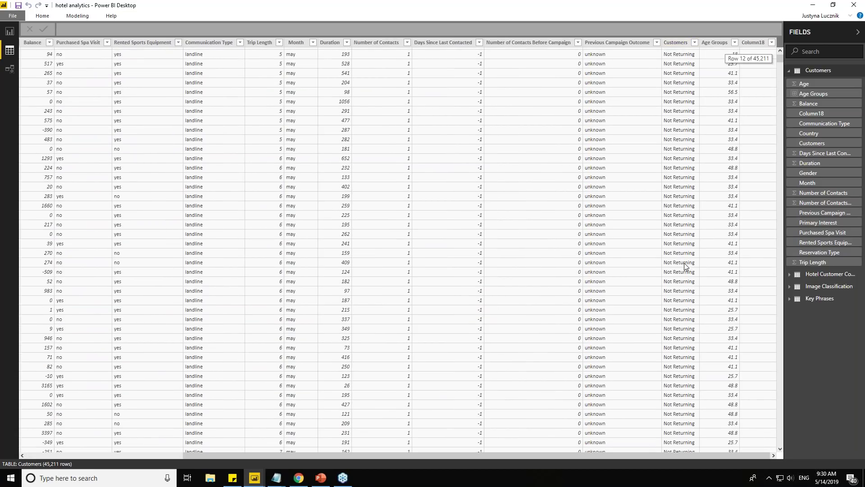
pyautogui.scroll(3, 689, 292)
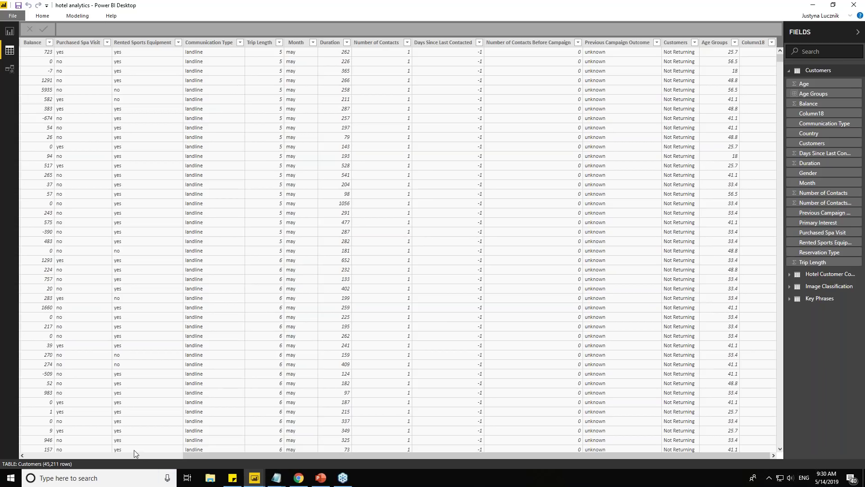
pyautogui.click(144, 456)
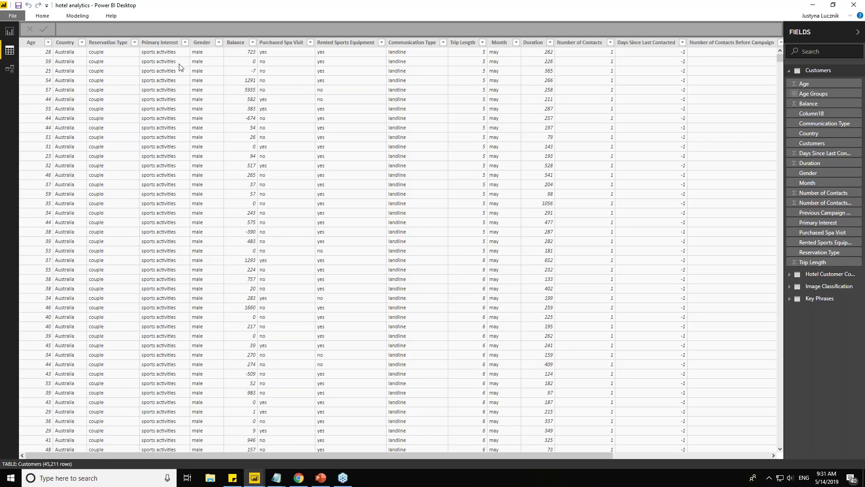
pyautogui.click(10, 32)
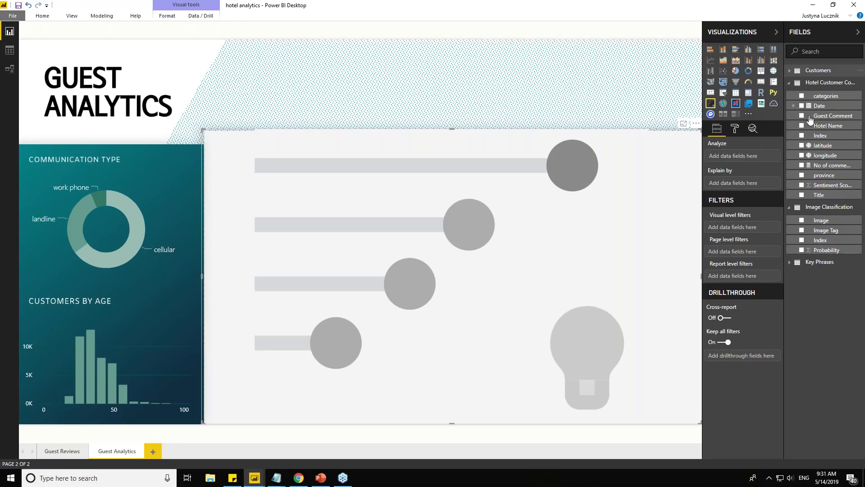
# - Set the Key influencers visual to analyze the Customers field of the Customers table for the value Returning
pyautogui.click(819, 70)
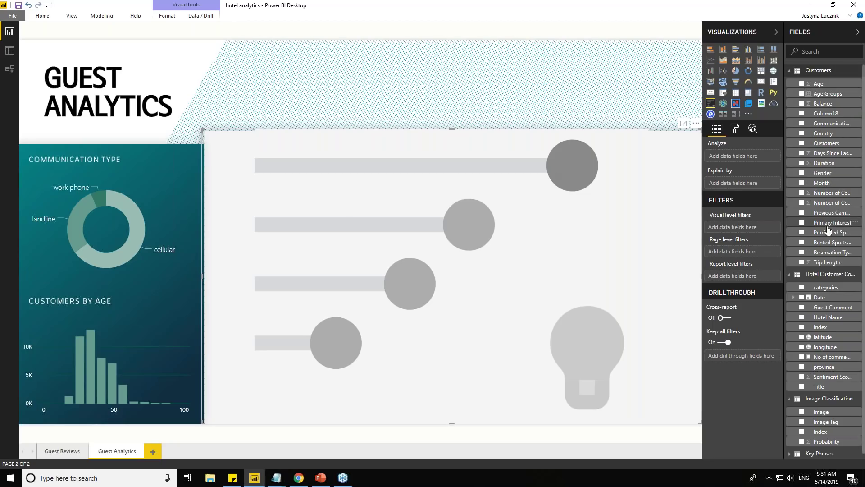
pyautogui.moveTo(828, 141); pyautogui.dragTo(730, 155)
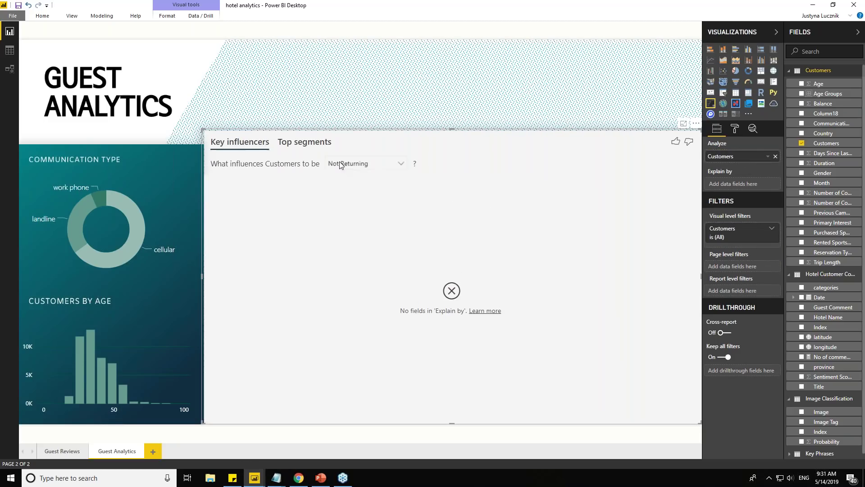
pyautogui.click(339, 163)
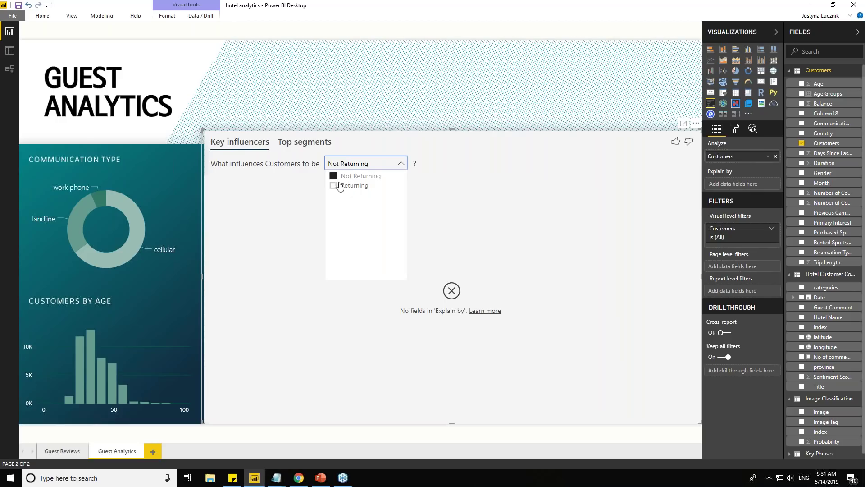
pyautogui.click(333, 185)
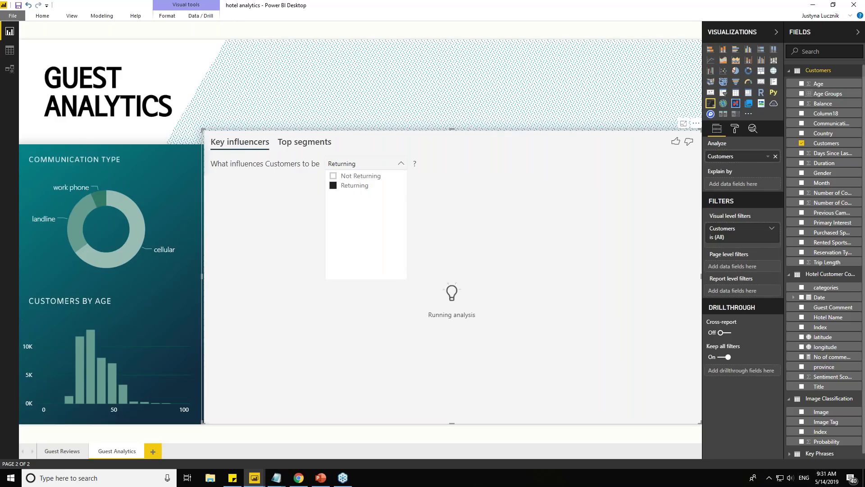
pyautogui.click(401, 164)
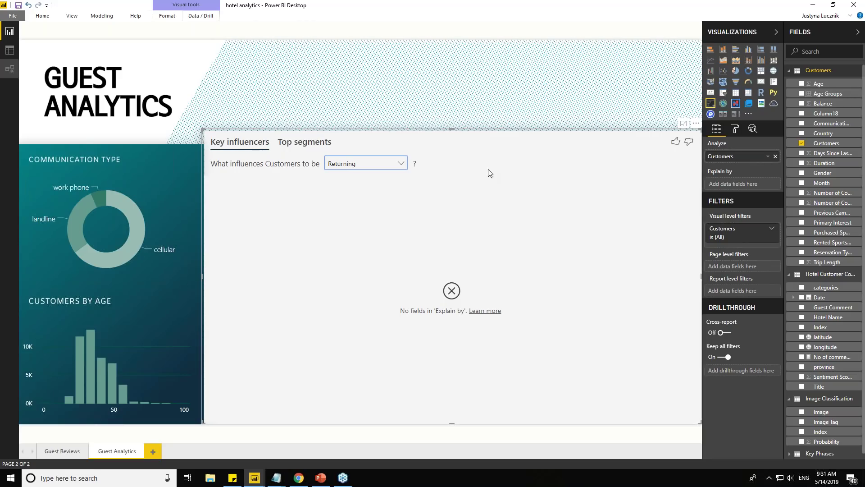
# - Add Primary Interest as the explaining field of the Key influencers visual and examine the influencer list and relaxation chart
pyautogui.click(802, 222)
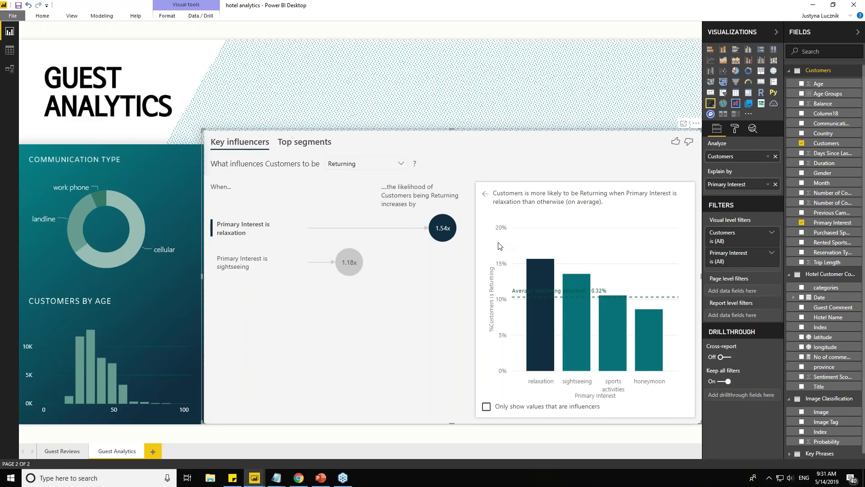
pyautogui.press('Escape')
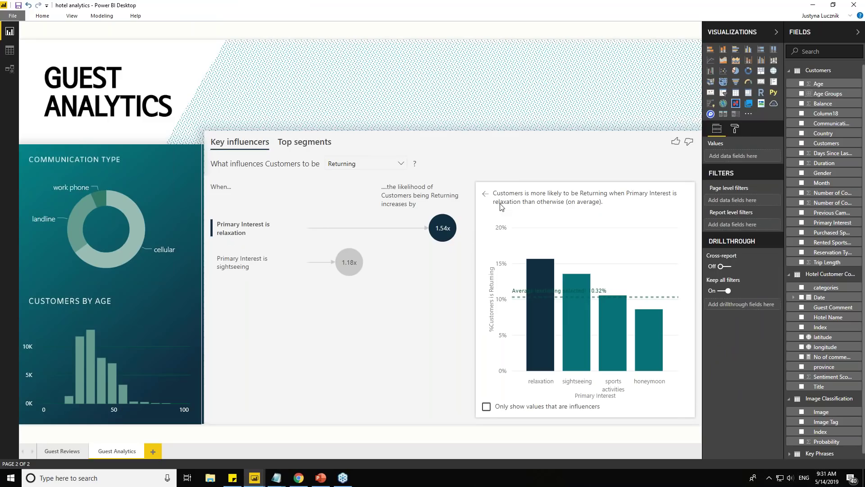
pyautogui.moveTo(444, 235)
pyautogui.moveTo(539, 260)
pyautogui.click(576, 158)
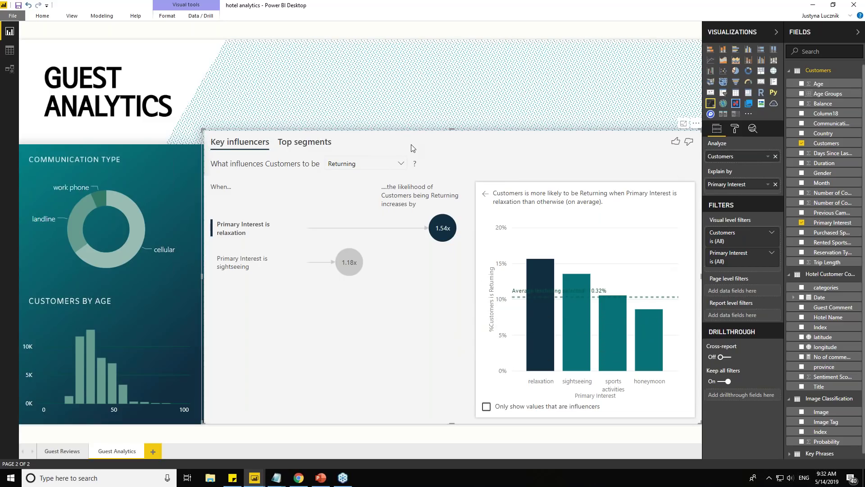
# - Add Purchased Spa Visit, Reservation Type and Country as further explaining fields, and show the breakdown for Country is UK
pyautogui.moveTo(204, 130); pyautogui.dragTo(207, 132)
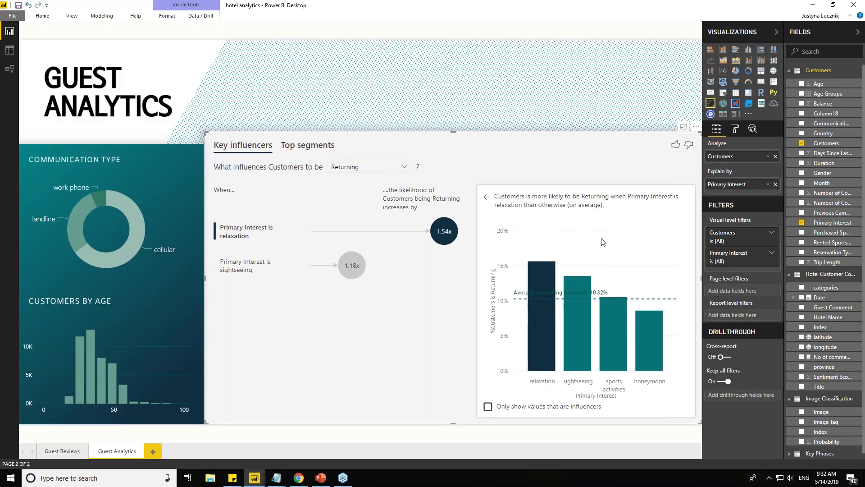
pyautogui.click(802, 232)
pyautogui.click(802, 252)
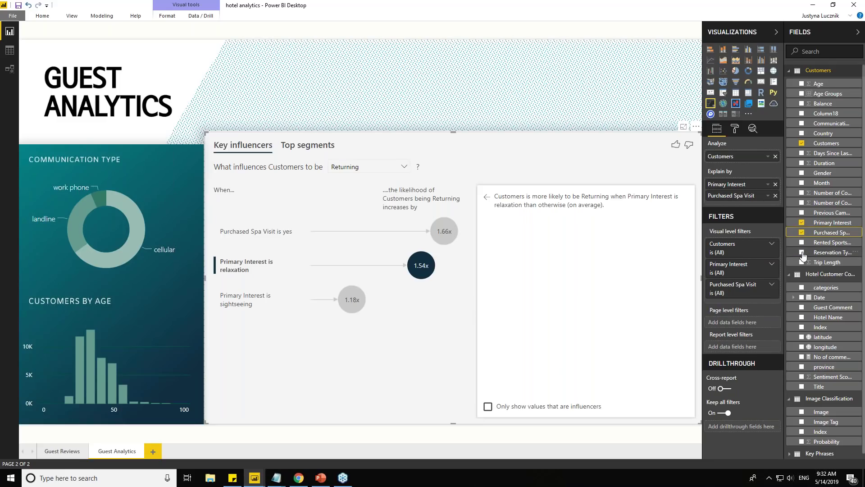
pyautogui.click(802, 134)
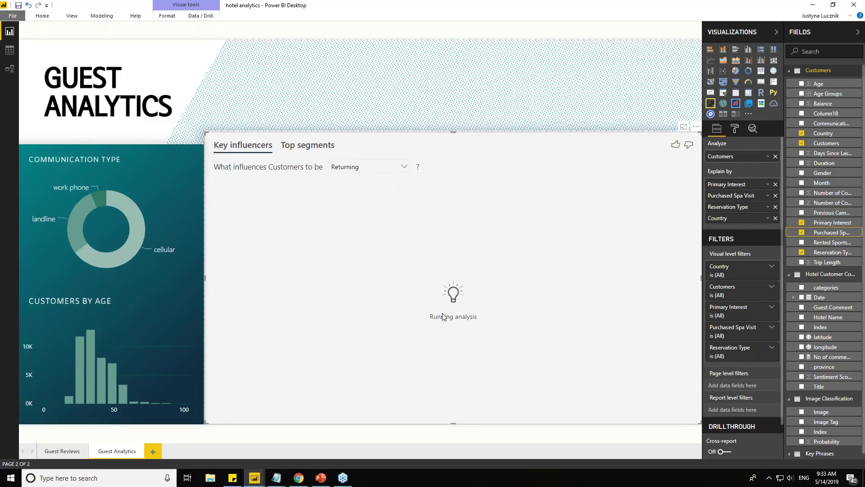
pyautogui.moveTo(389, 332)
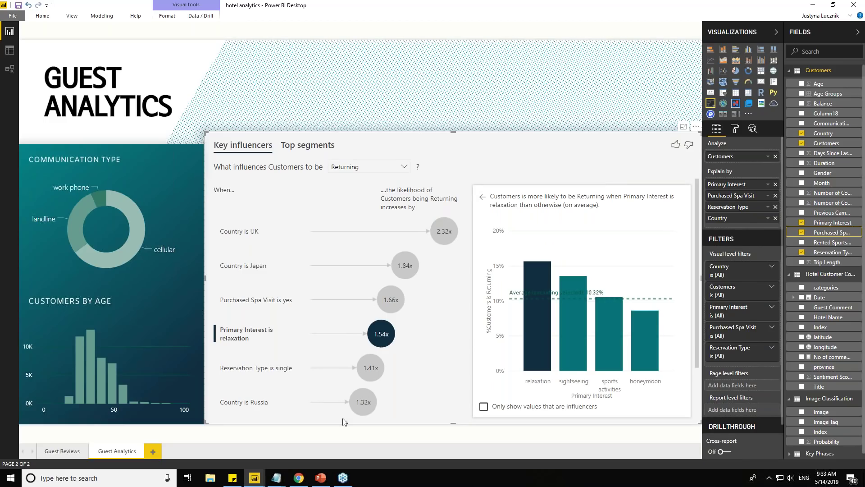
pyautogui.click(448, 228)
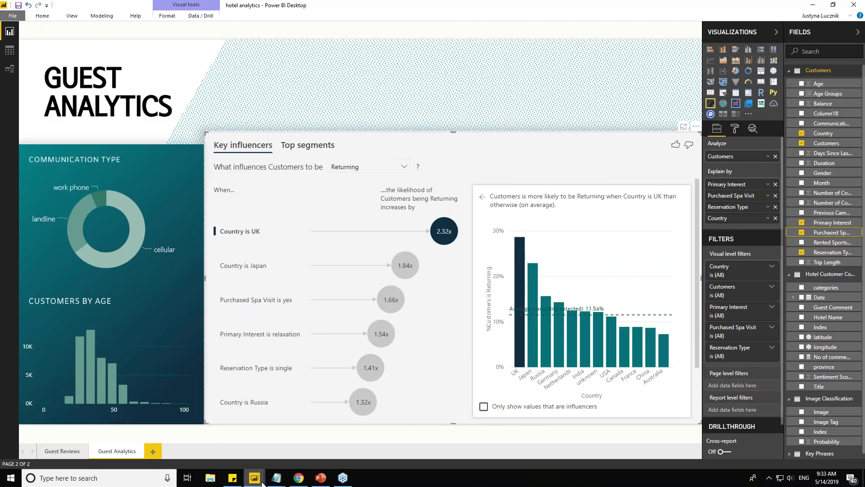
# - Switch to the patients report's Patient Analysis page and check the Sentiment direction options for Hospital #0353, keeping Decrease
pyautogui.moveTo(260, 481)
pyautogui.click(255, 415)
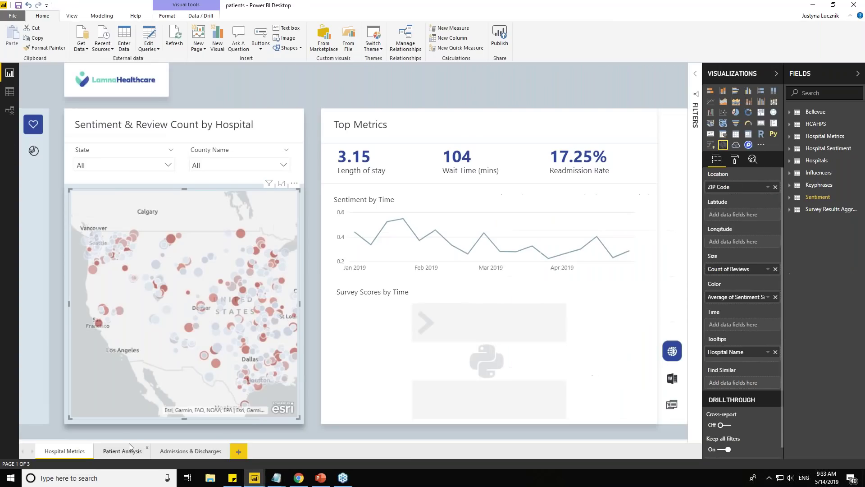
pyautogui.click(134, 449)
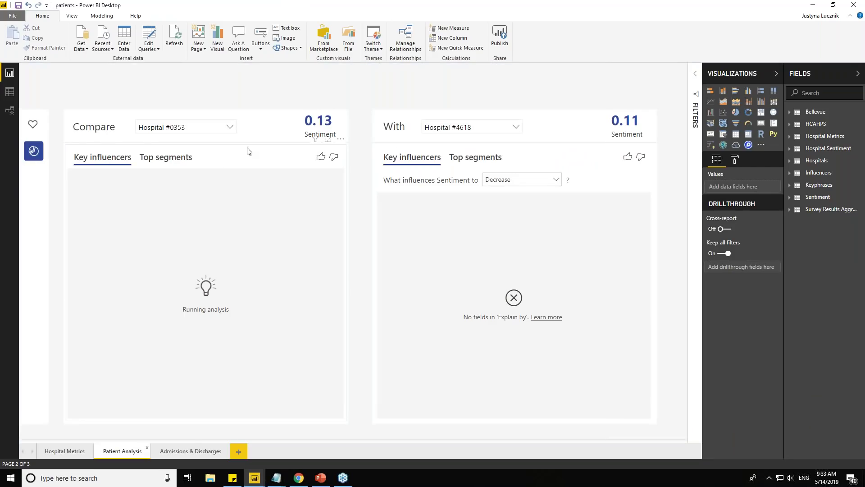
pyautogui.click(245, 161)
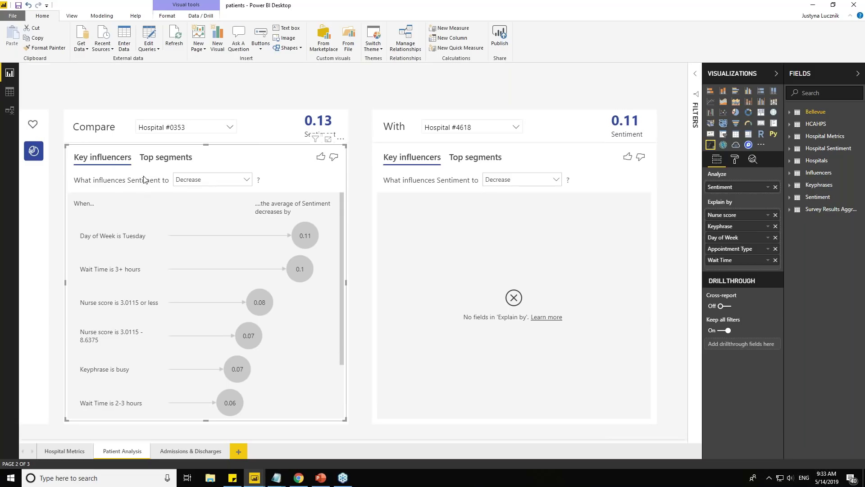
pyautogui.click(205, 182)
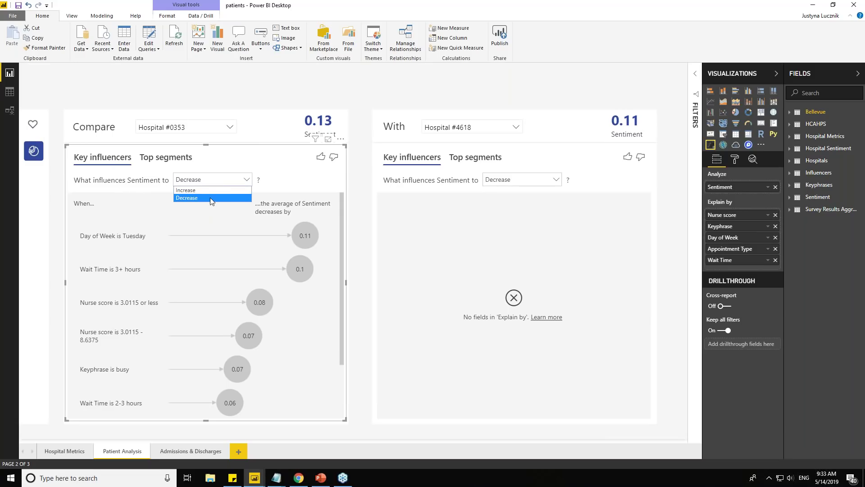
pyautogui.click(211, 198)
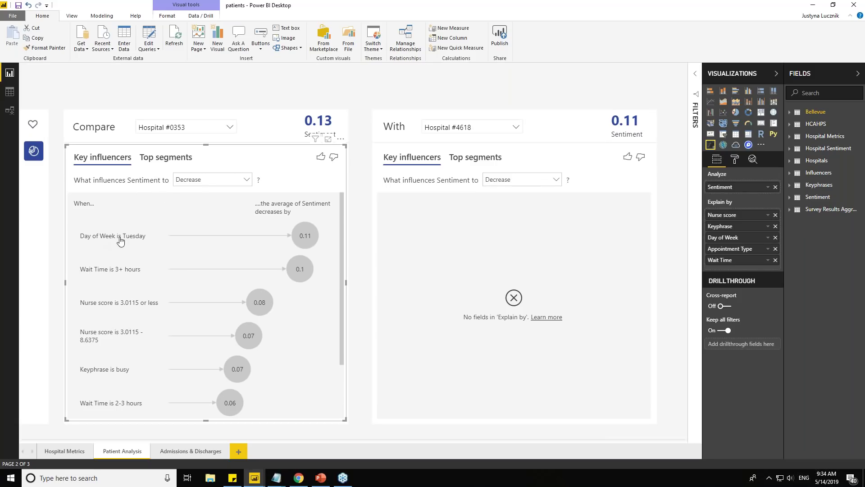
# - Show the Day of Week is Tuesday breakdown for Hospital #0353 and slightly enlarge its Key influencers visual
pyautogui.click(304, 235)
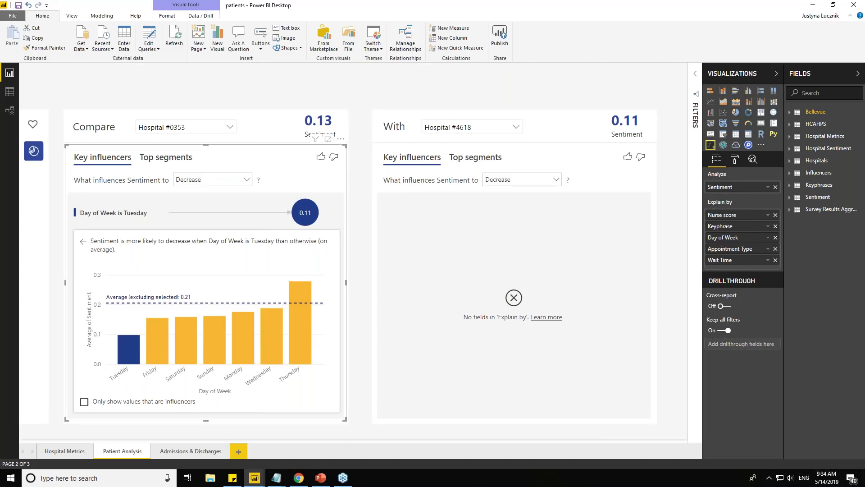
pyautogui.moveTo(346, 422); pyautogui.dragTo(462, 383)
pyautogui.moveTo(565, 398); pyautogui.dragTo(354, 427)
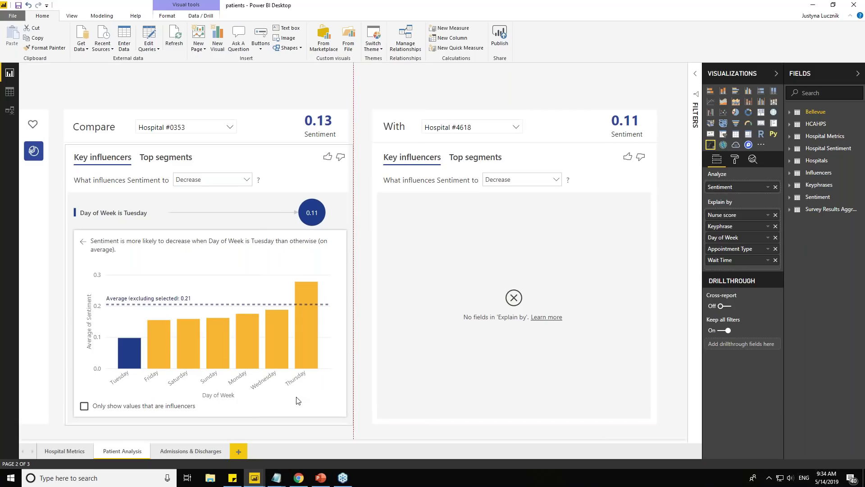
# - Review the Sentiment direction choices, keeping Decrease, and inspect the Analyze and Explain by fields of Hospital #0353's Key influencers visual
pyautogui.click(191, 183)
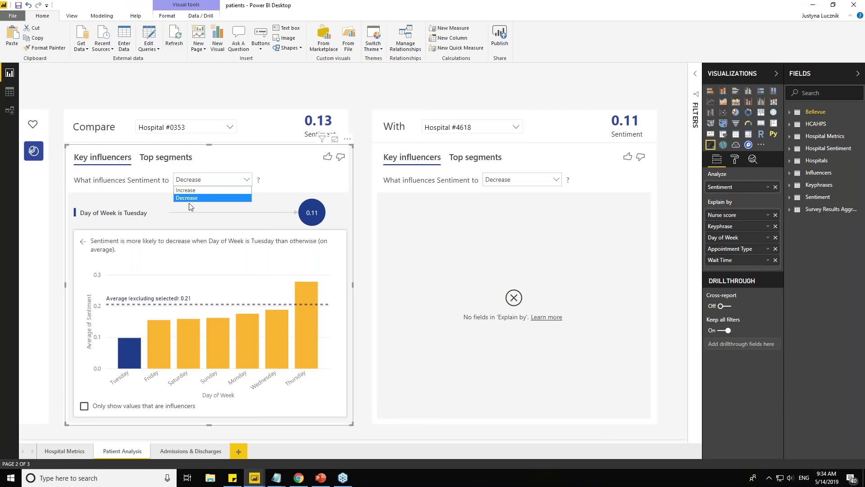
pyautogui.click(186, 198)
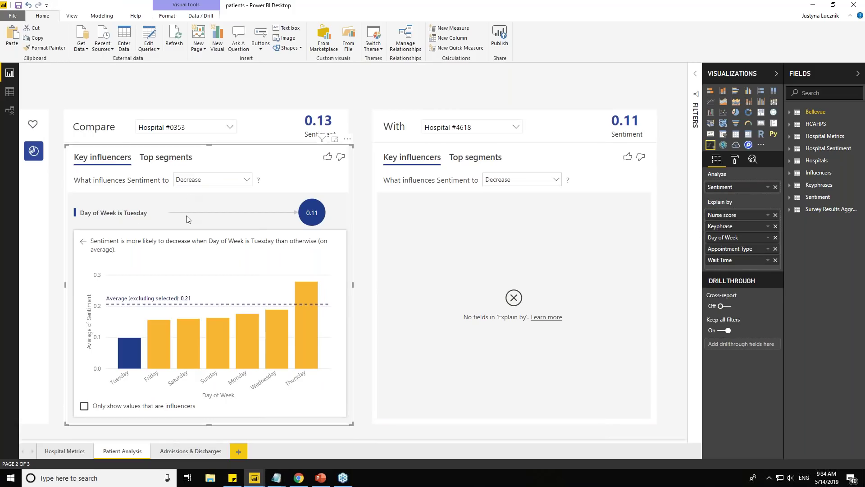
pyautogui.click(341, 88)
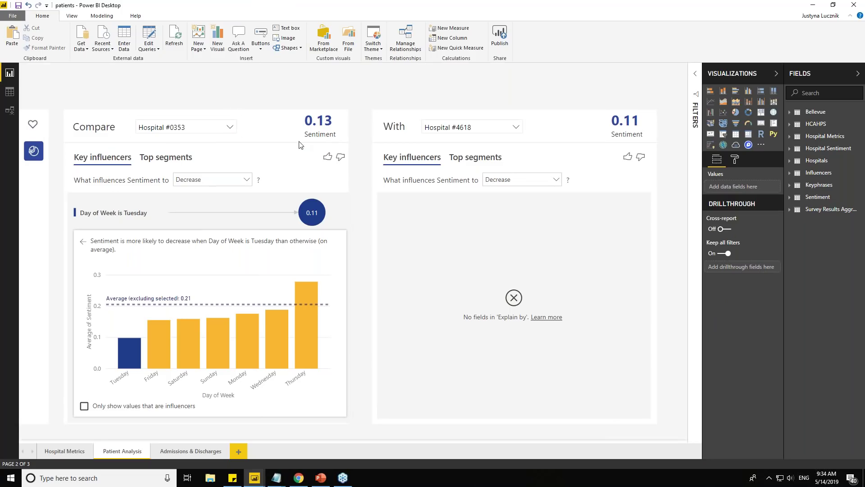
pyautogui.click(275, 149)
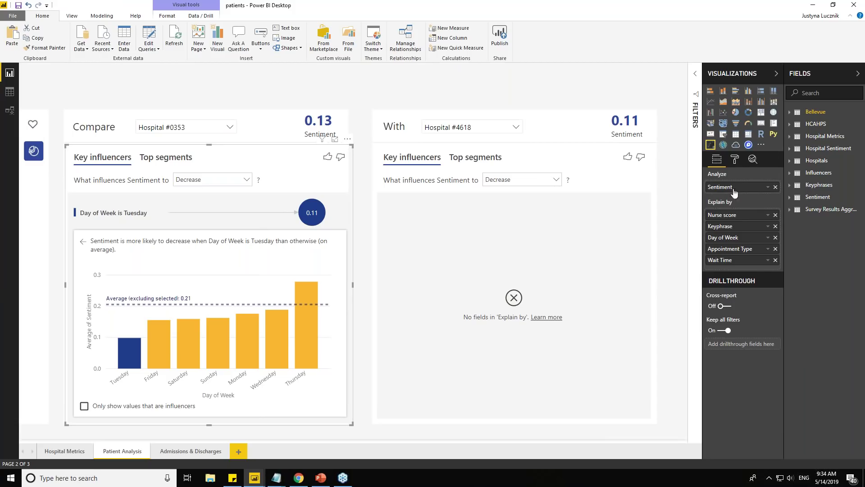
# - Return to the hotel analytics report, cross-filter the influencers by the age bar nearest 50, and clear that selection
pyautogui.click(814, 6)
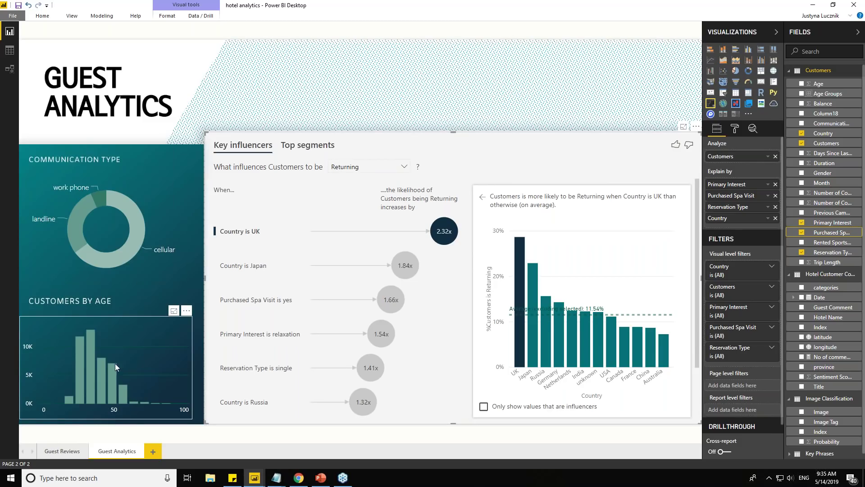
pyautogui.click(113, 396)
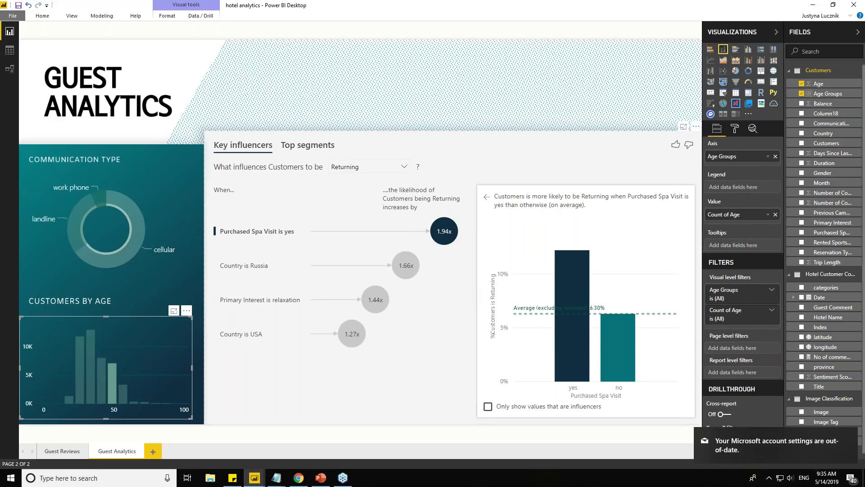
pyautogui.click(109, 386)
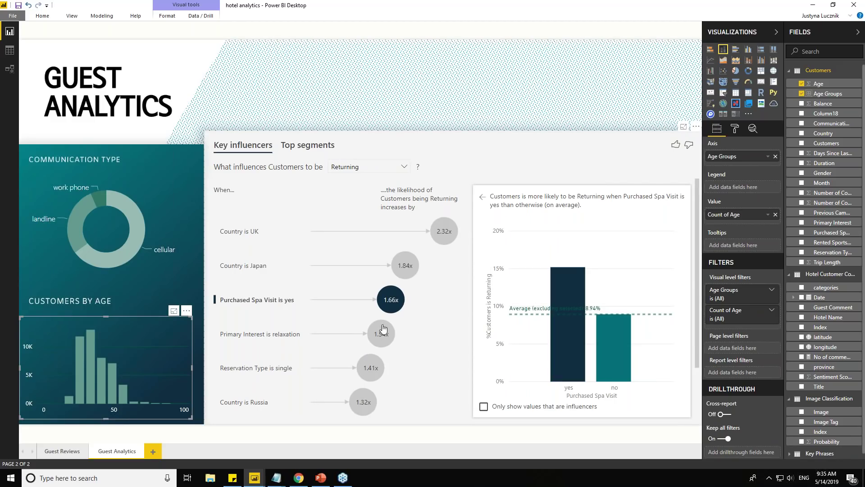
# - Show the top segments of Returning customers and examine the details of Segment 1
pyautogui.click(303, 145)
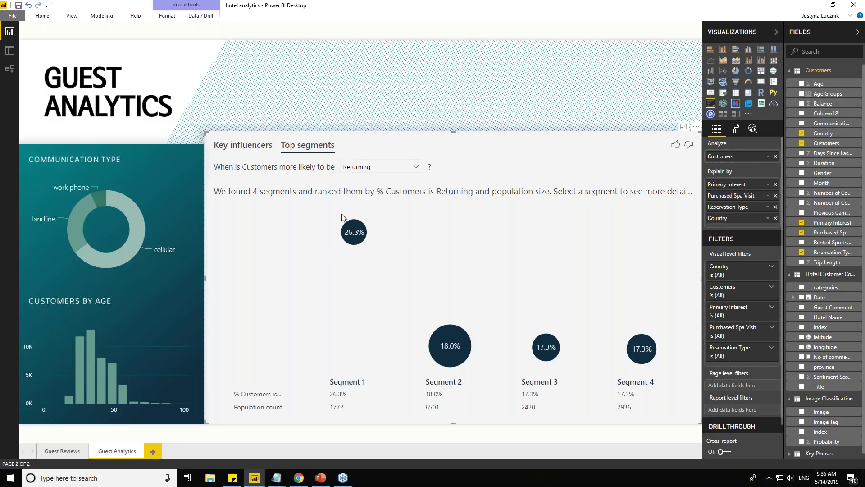
pyautogui.moveTo(355, 236)
pyautogui.click(354, 232)
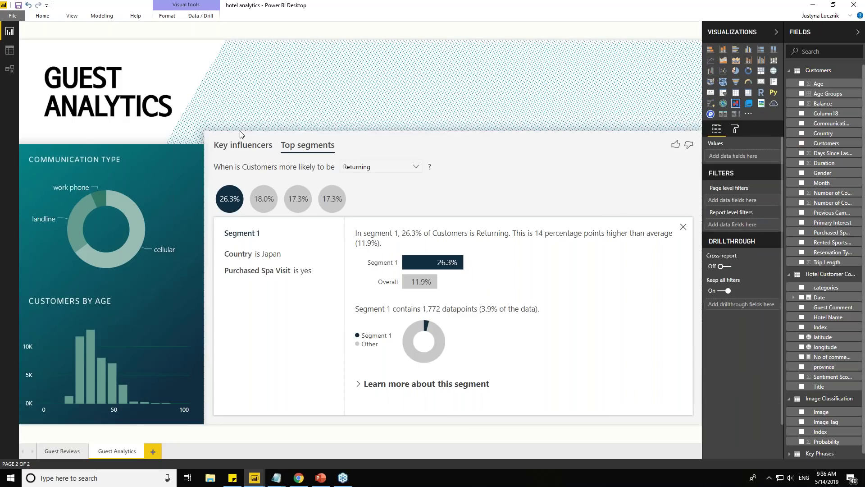
# - Slightly enlarge the Key influencers visual and compare its influencer list with the Segment 1 details, ending on the influencers
pyautogui.click(255, 145)
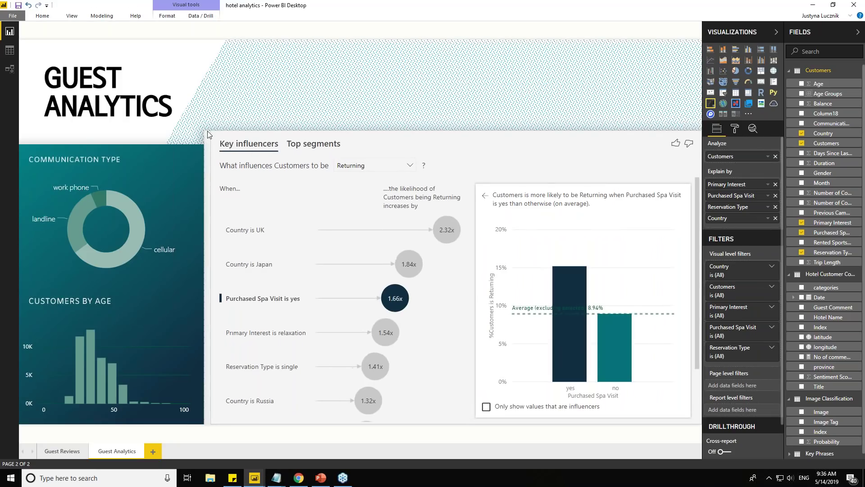
pyautogui.moveTo(204, 131); pyautogui.dragTo(201, 130)
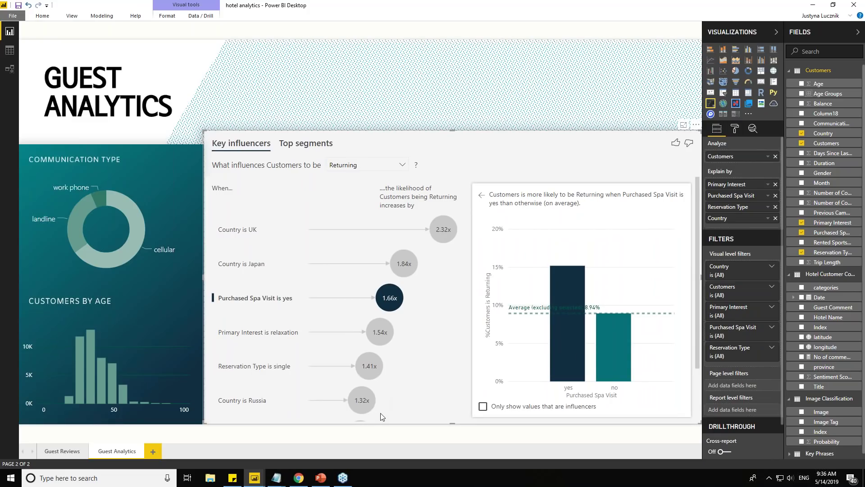
pyautogui.click(306, 143)
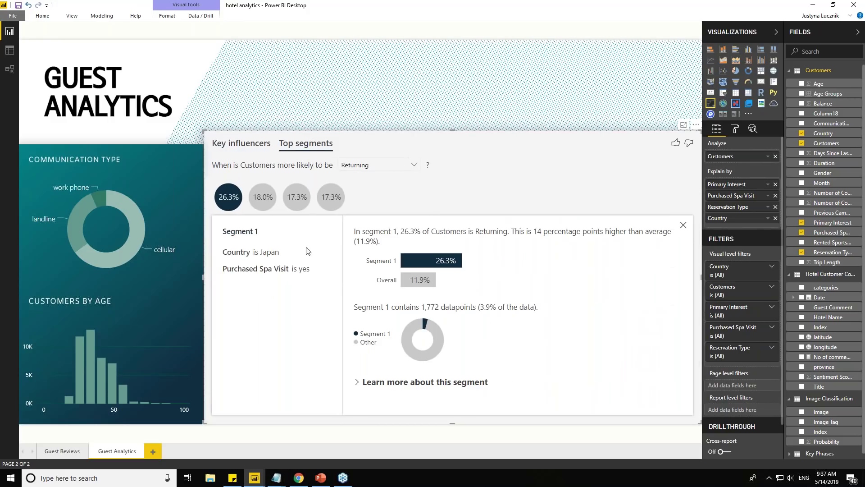
pyautogui.click(239, 144)
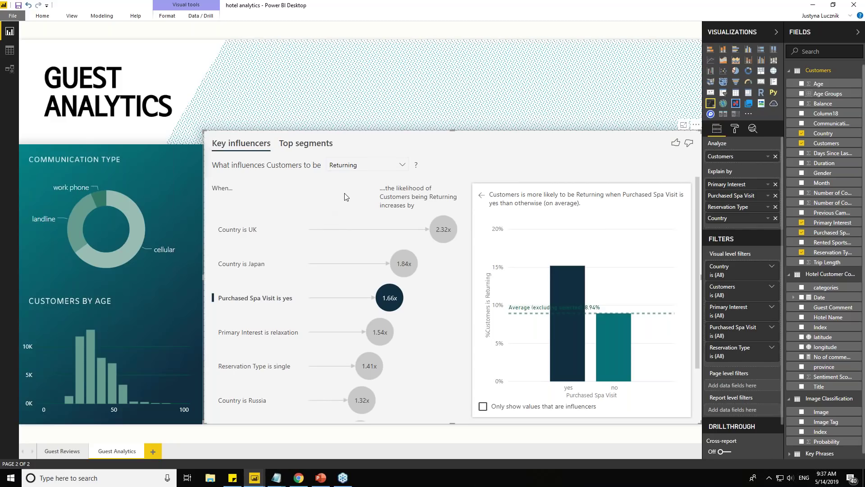
# - Switch to the Framing Slides presentation in PowerPoint and start the slide show from the AI Enrichments & Visualizations for Analysts slide
pyautogui.click(320, 477)
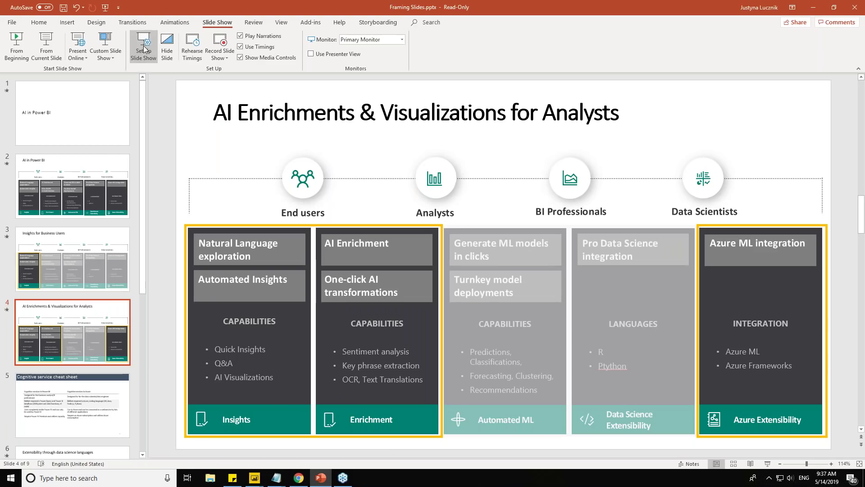
pyautogui.click(46, 47)
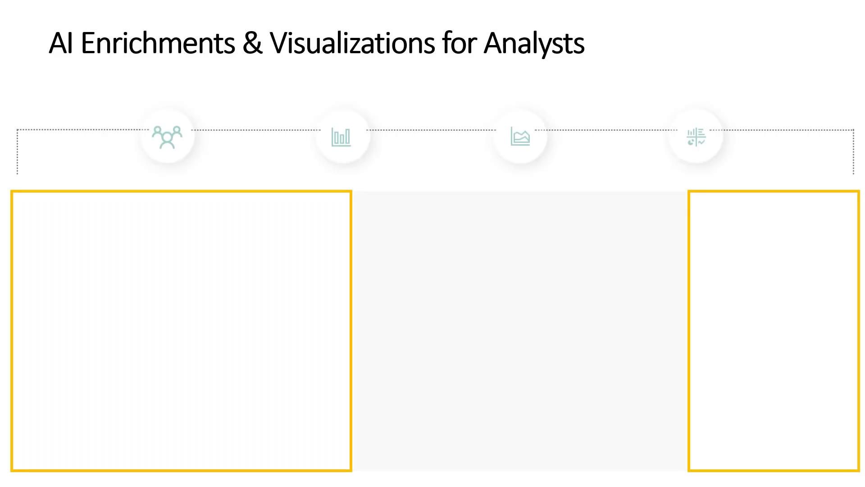
# - Advance the slide show to the Cognitive service cheat sheet slide
pyautogui.press('Right')
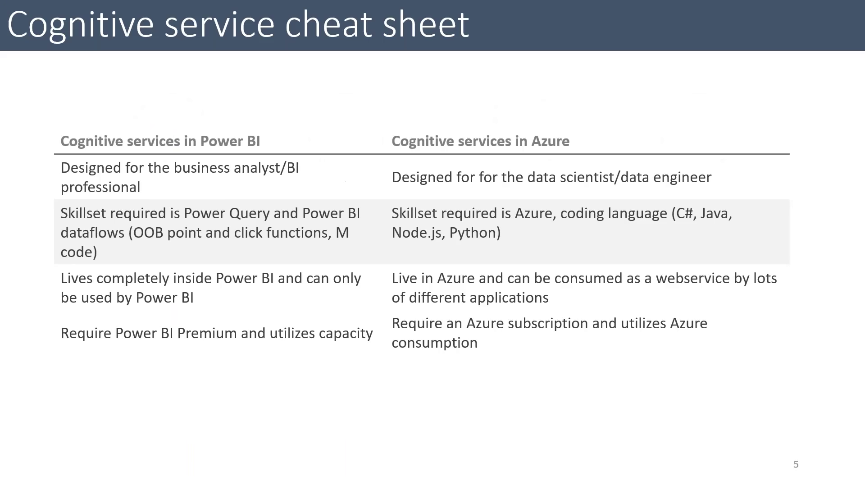
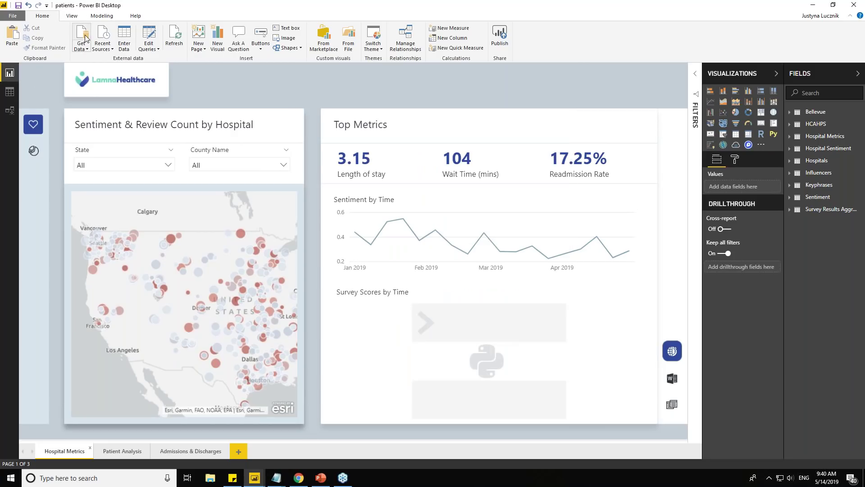
# - Open the Hospitals query in the Power Query Editor, view the Run R script option without adding a script, and close the editor
pyautogui.click(149, 32)
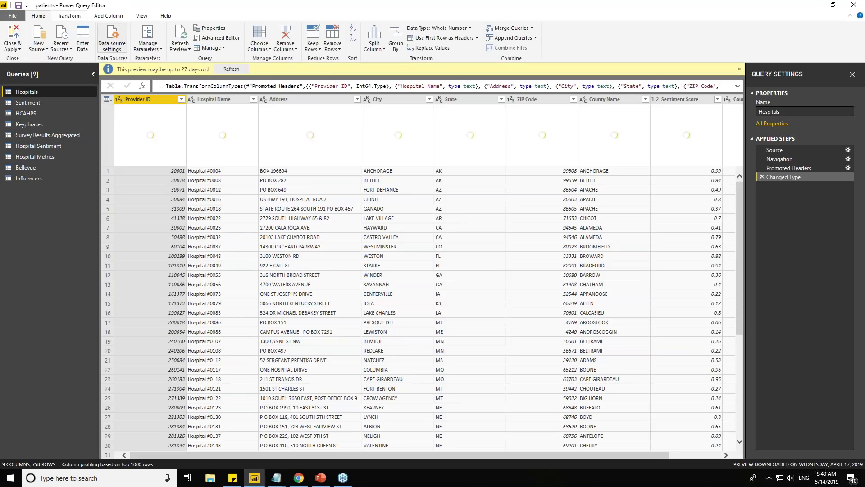
pyautogui.click(75, 15)
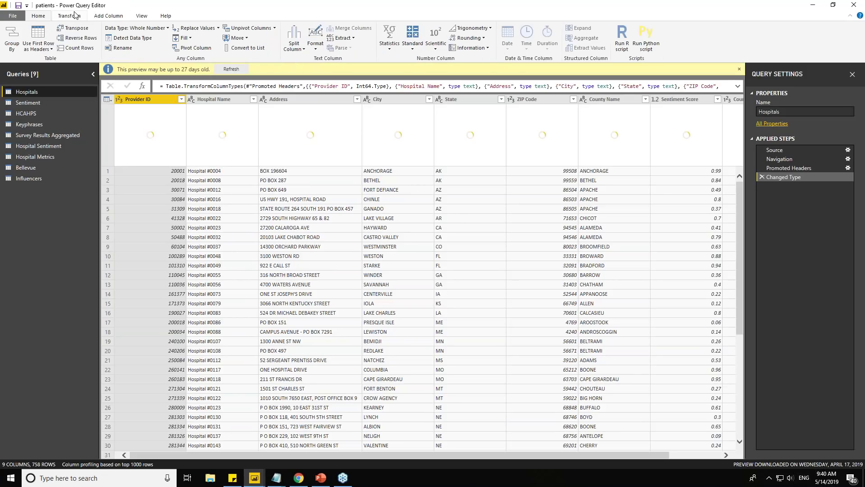
pyautogui.click(623, 47)
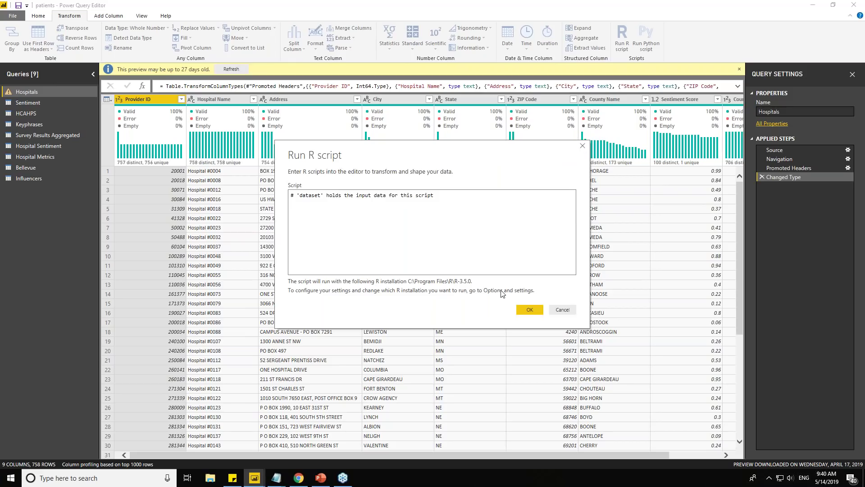
pyautogui.click(569, 311)
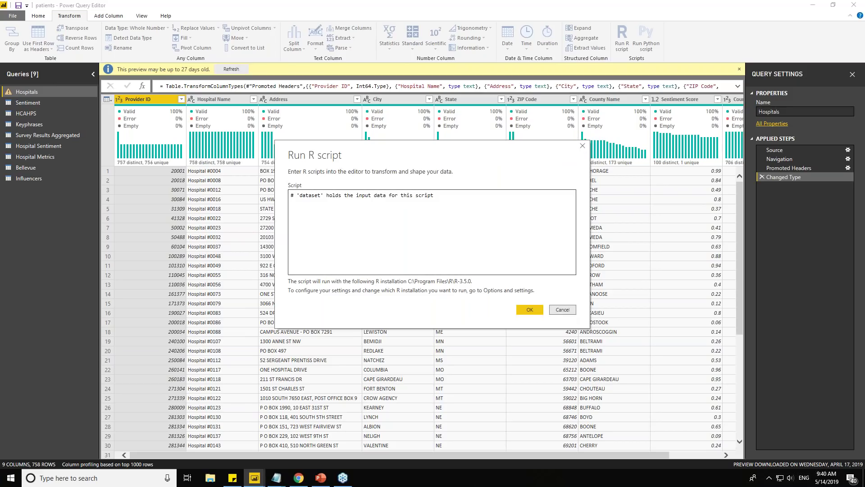
pyautogui.click(564, 310)
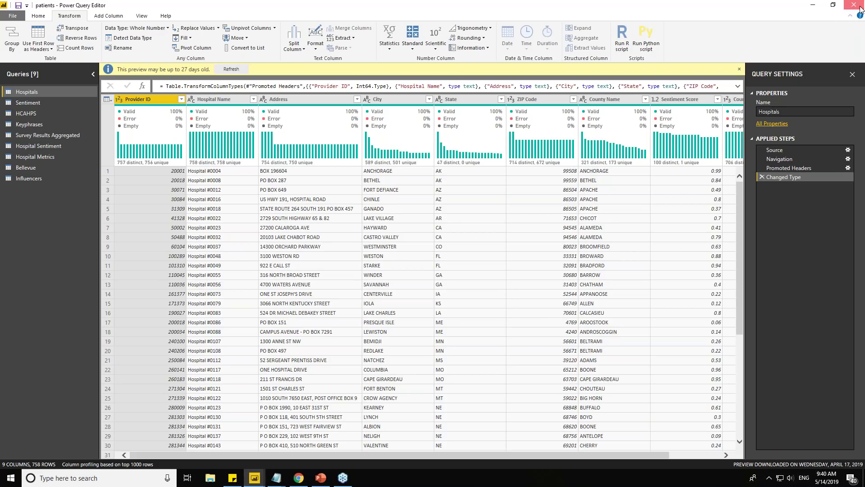
pyautogui.hotkey('alt', 'F4')
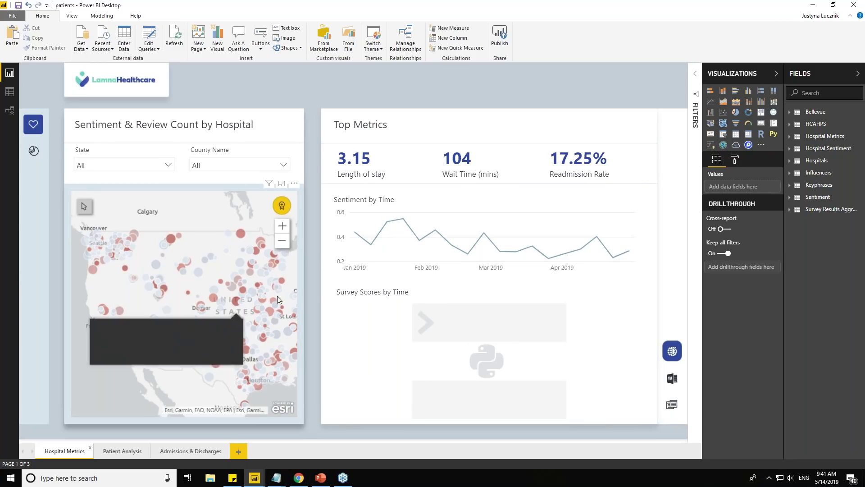
# - Select the empty Python visual under Survey Scores by Time and collapse its script editor
pyautogui.click(359, 311)
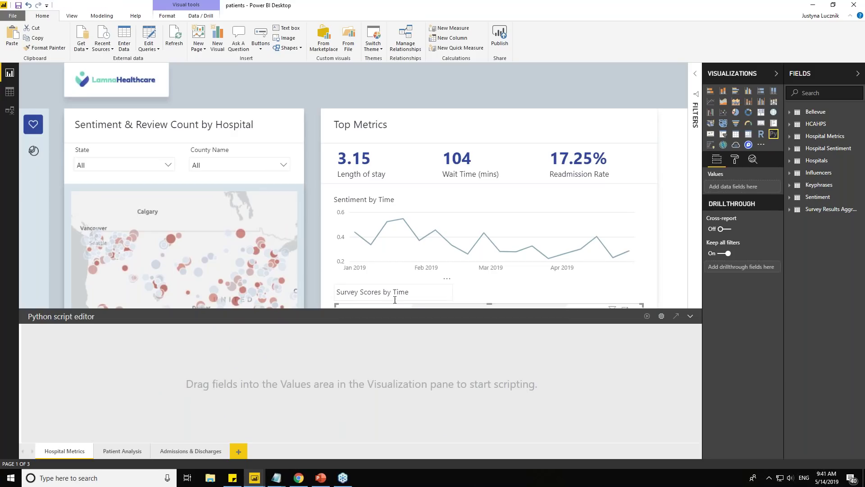
pyautogui.click(690, 315)
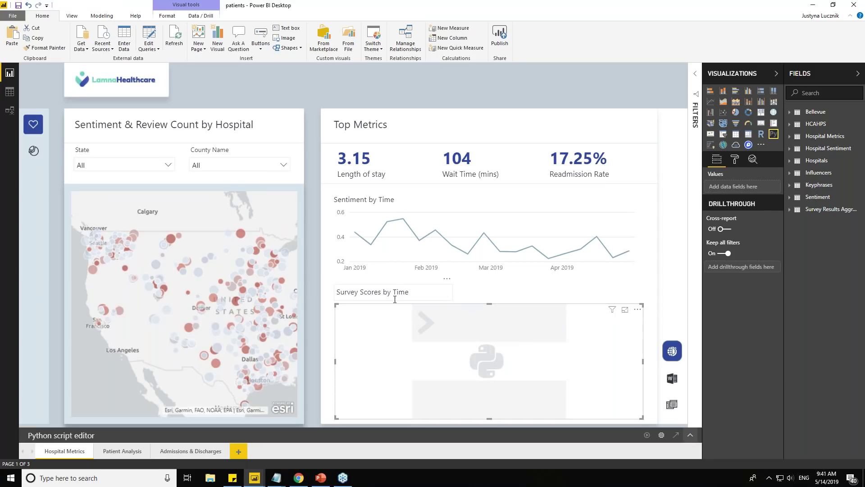
# - Examine the survey question columns of the HCAHPS table in the data view and return to the report
pyautogui.click(10, 91)
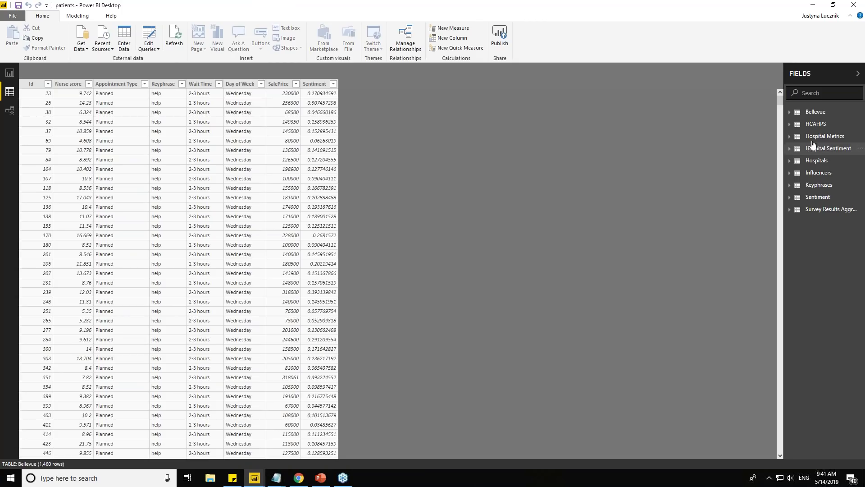
pyautogui.click(814, 127)
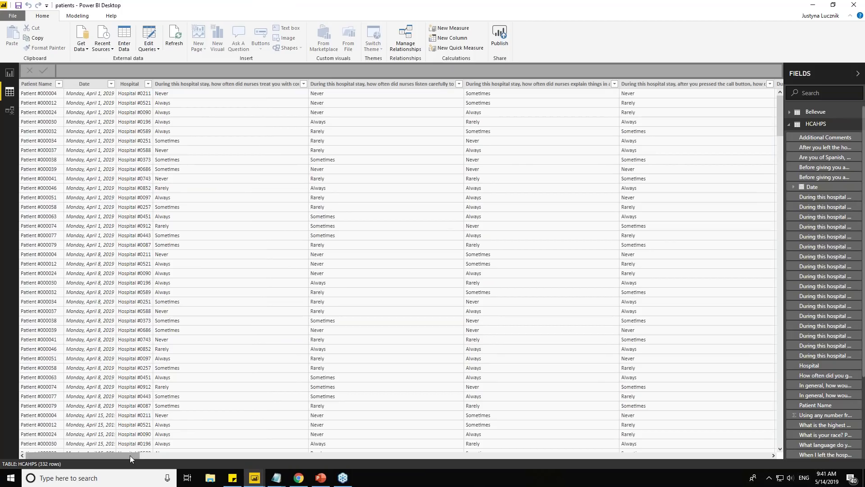
pyautogui.moveTo(134, 455); pyautogui.dragTo(183, 448)
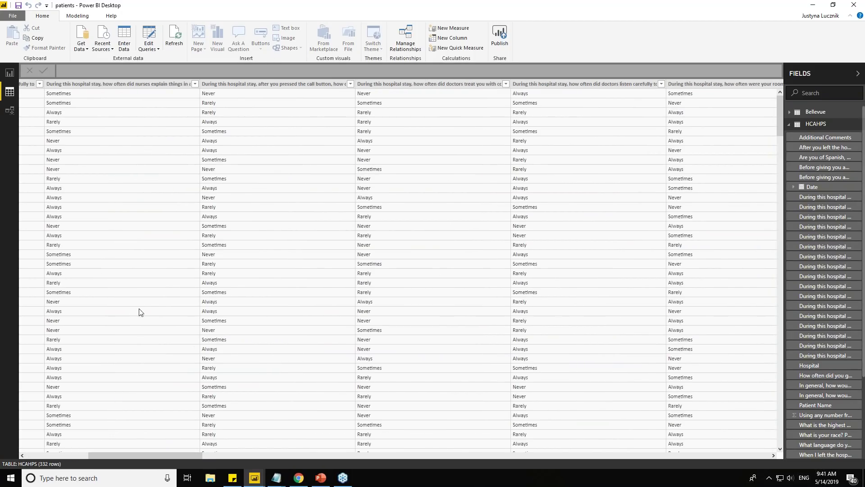
pyautogui.click(471, 82)
pyautogui.click(10, 72)
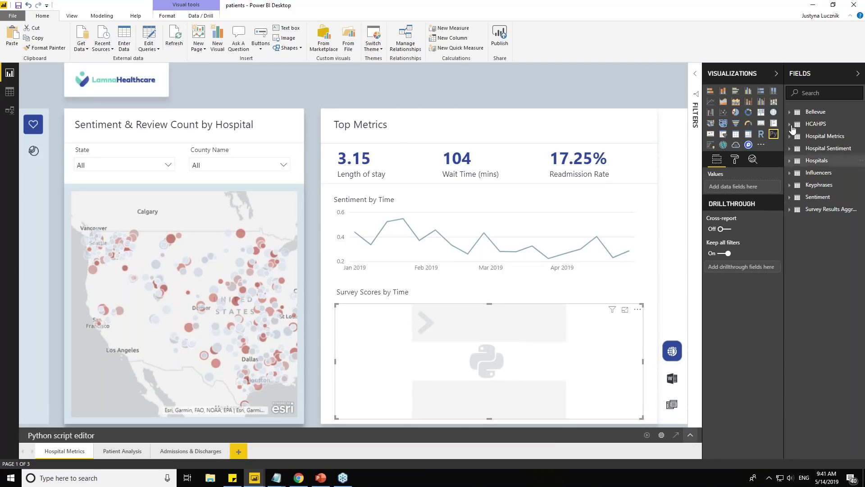
# - Add Category, the average of Score, and Week Number (Of Year) from Survey Results Aggregated to the Python visual
pyautogui.click(790, 211)
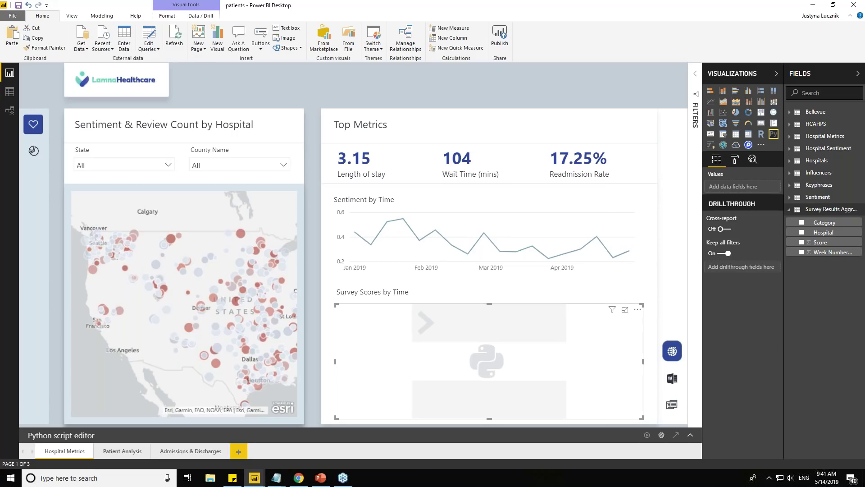
pyautogui.click(803, 224)
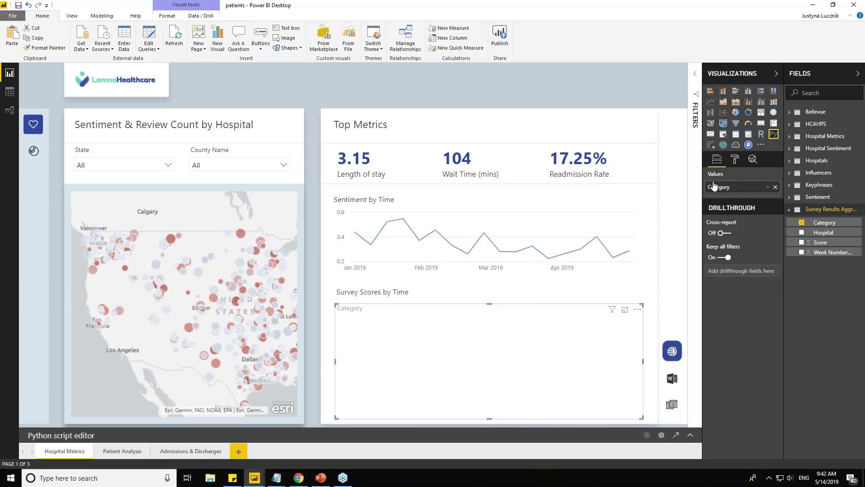
pyautogui.click(802, 242)
pyautogui.click(768, 198)
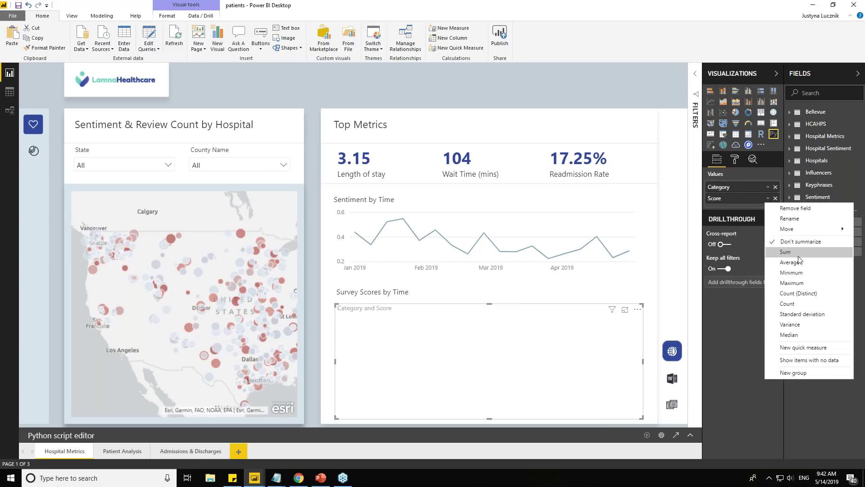
pyautogui.click(798, 258)
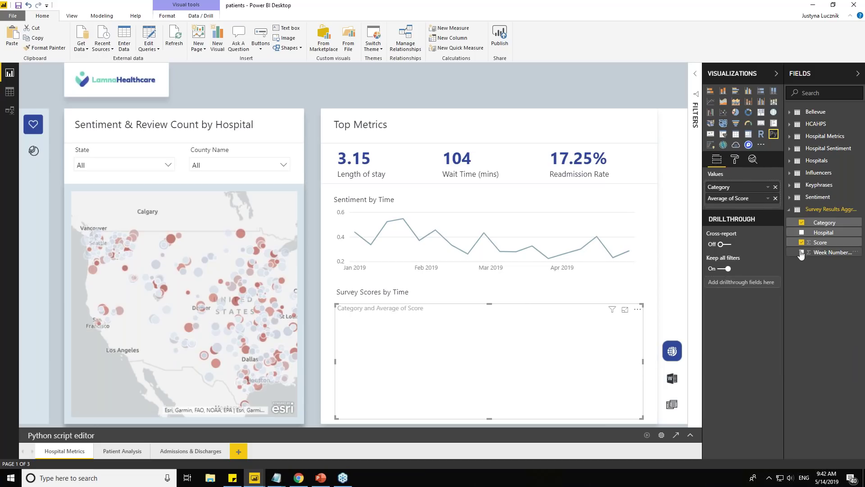
pyautogui.click(810, 251)
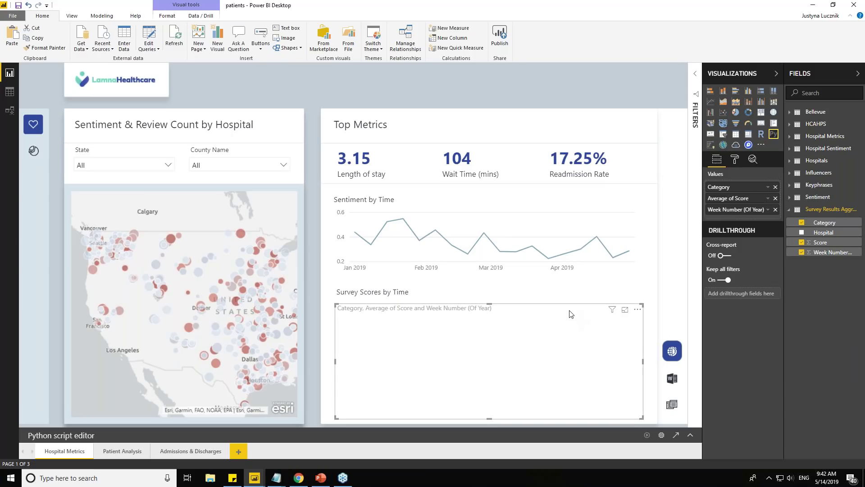
# - Replace the Python visual's script with the full seaborn heat map code copied from python heatmap.txt in Notepad
pyautogui.click(691, 436)
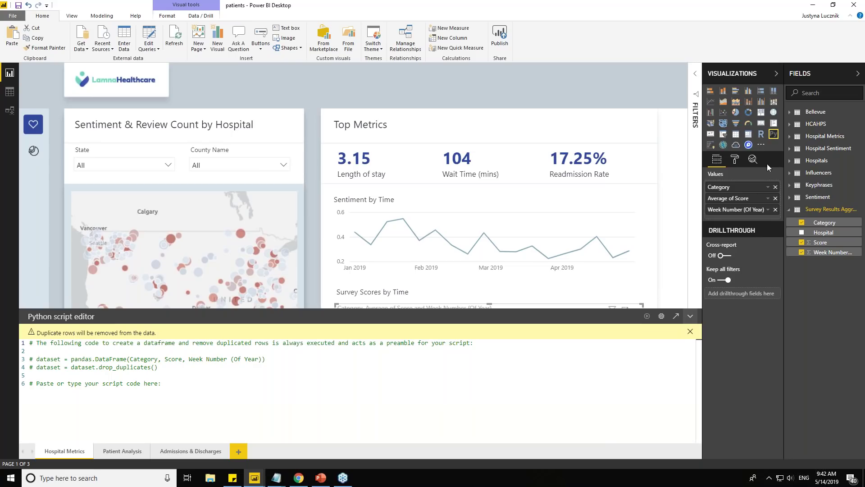
pyautogui.hotkey('alt', 'Tab')
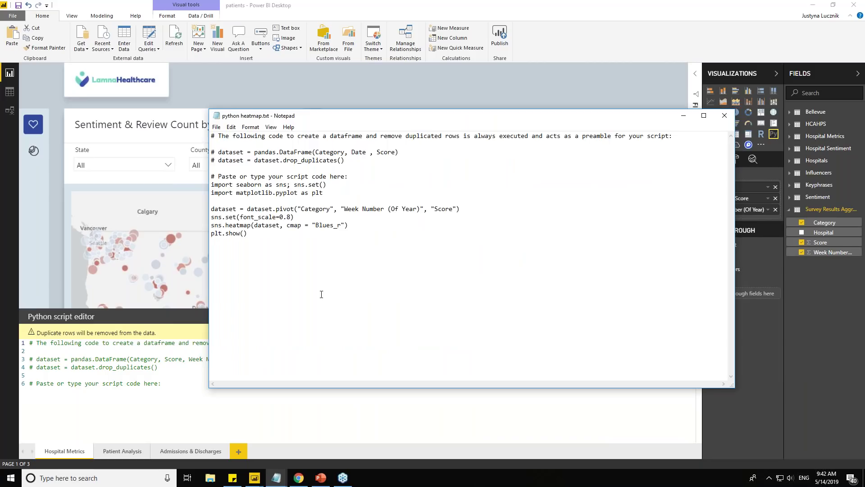
pyautogui.hotkey('ctrl', 'a')
pyautogui.hotkey('ctrl', 'c')
pyautogui.hotkey('alt', 'Tab')
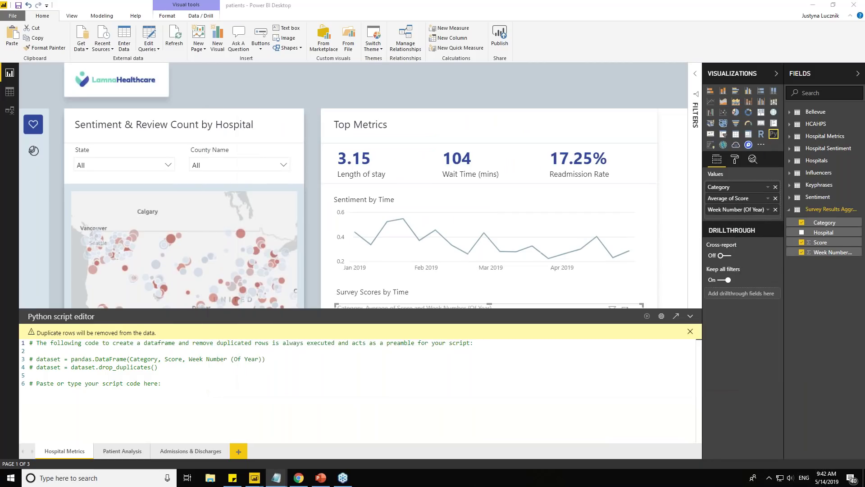
pyautogui.hotkey('ctrl', 'a')
pyautogui.hotkey('ctrl', 'v')
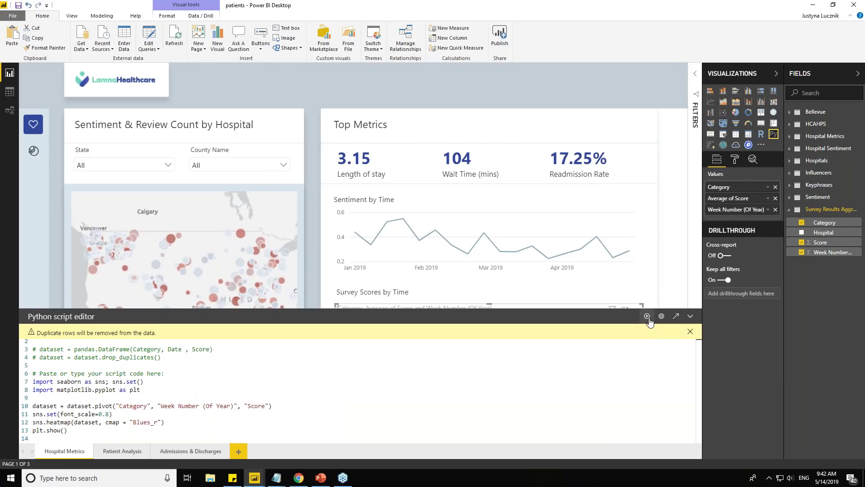
# - Start a new line after plt.show() to view the script editor's code suggestions, leaving the line blank
pyautogui.click(100, 429)
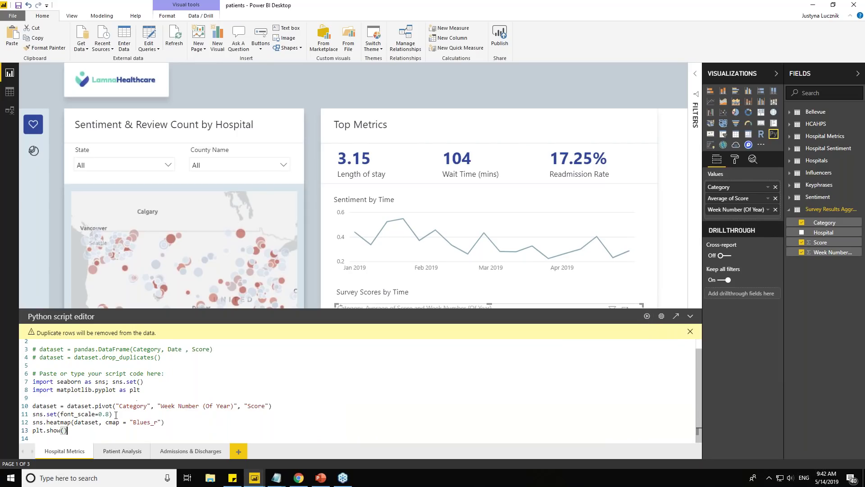
pyautogui.press('Return')
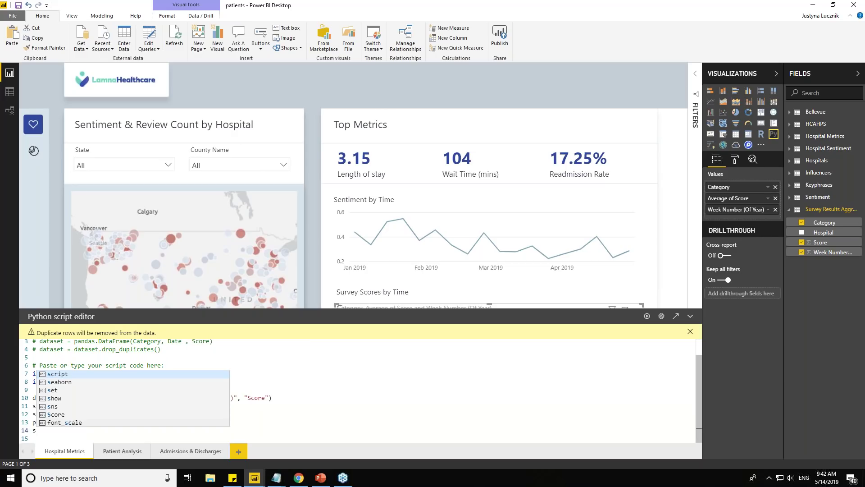
pyautogui.press('Escape')
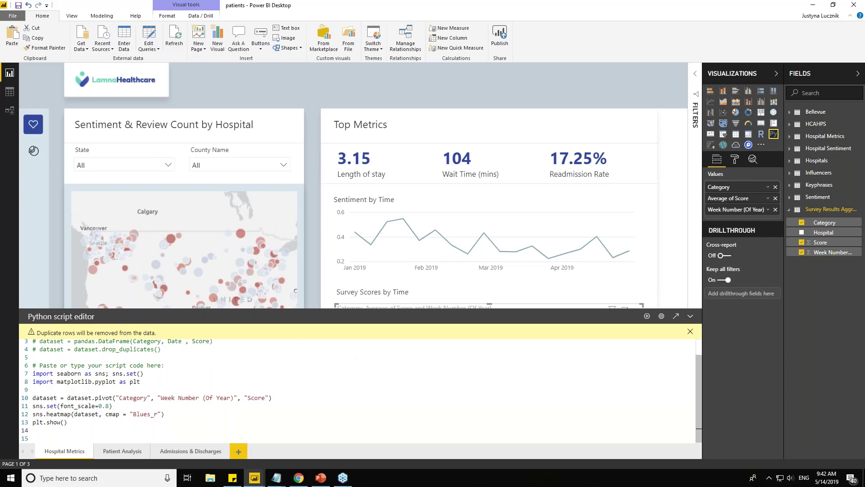
# - Open the Python script in Visual Studio Code, review the generated wrapper file, and close it without edits
pyautogui.click(676, 318)
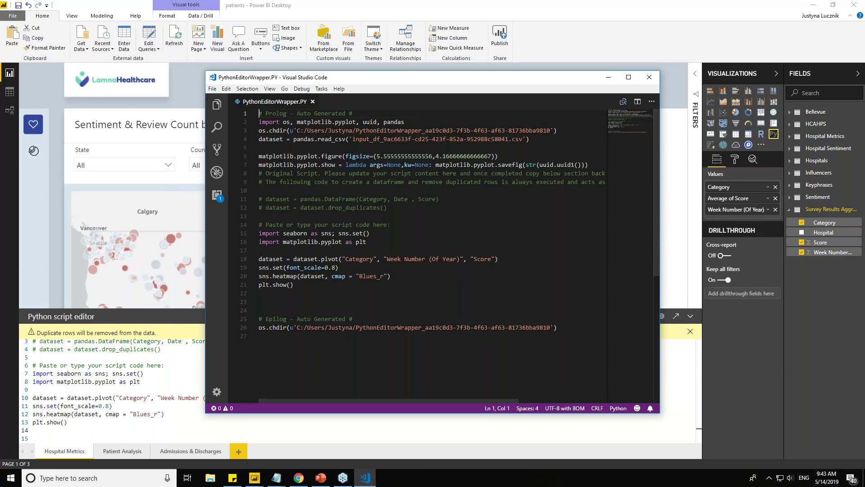
pyautogui.click(339, 267)
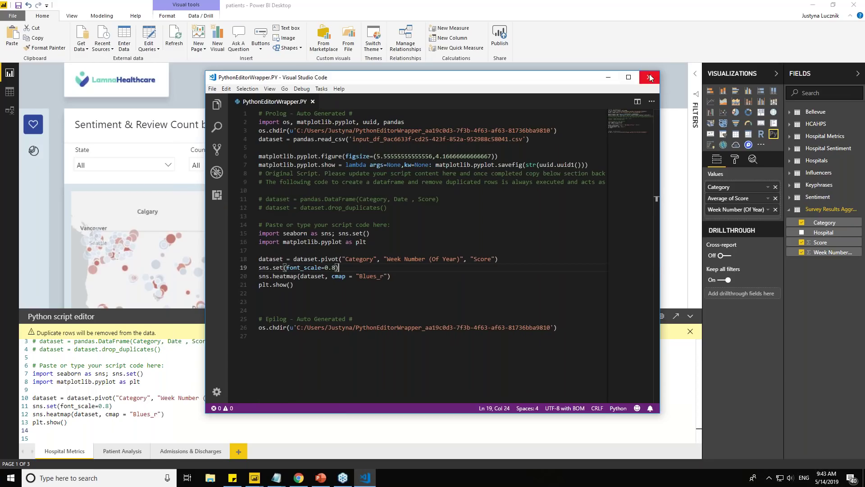
pyautogui.hotkey('alt', 'F4')
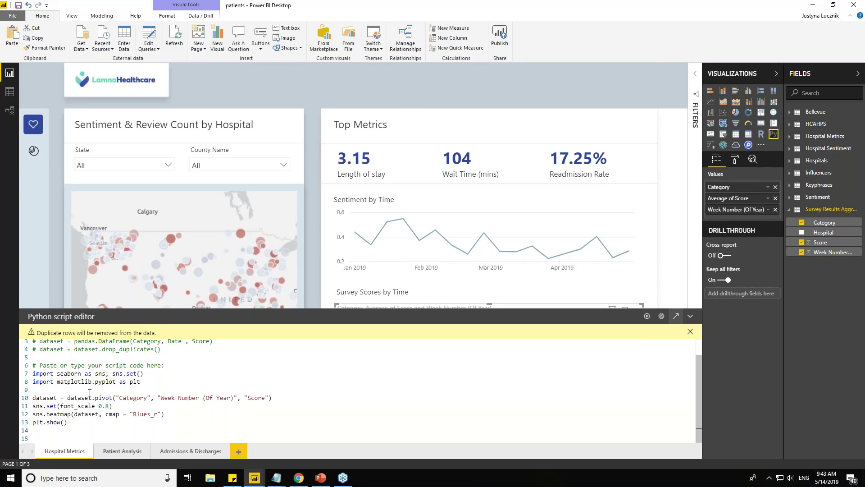
# - Run the heat map script, turn off the Python visual's title, and leave the script editor collapsed
pyautogui.click(690, 316)
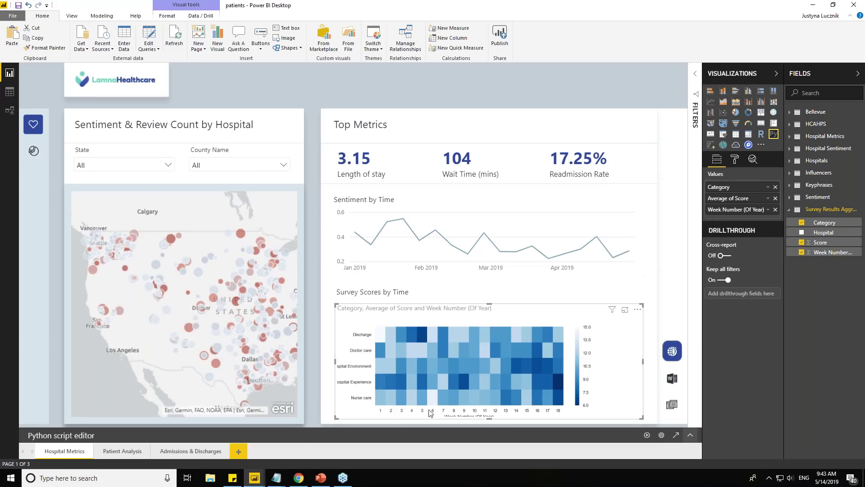
pyautogui.click(735, 159)
pyautogui.click(767, 192)
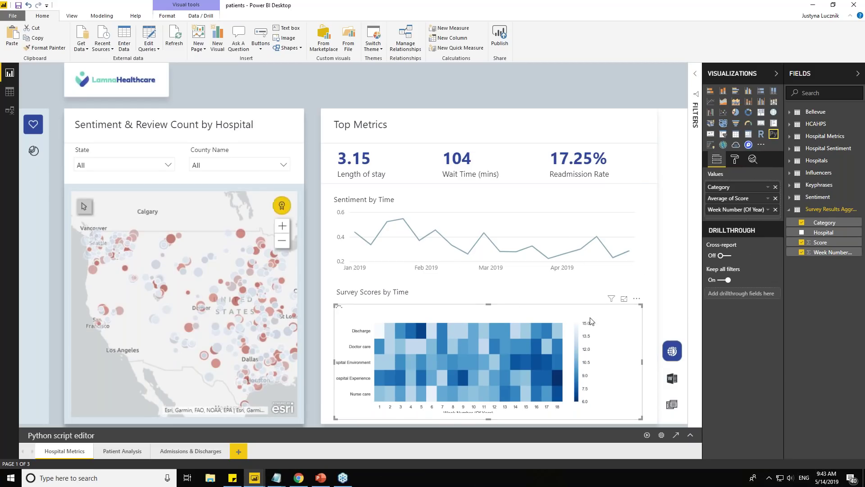
pyautogui.click(690, 435)
pyautogui.click(696, 316)
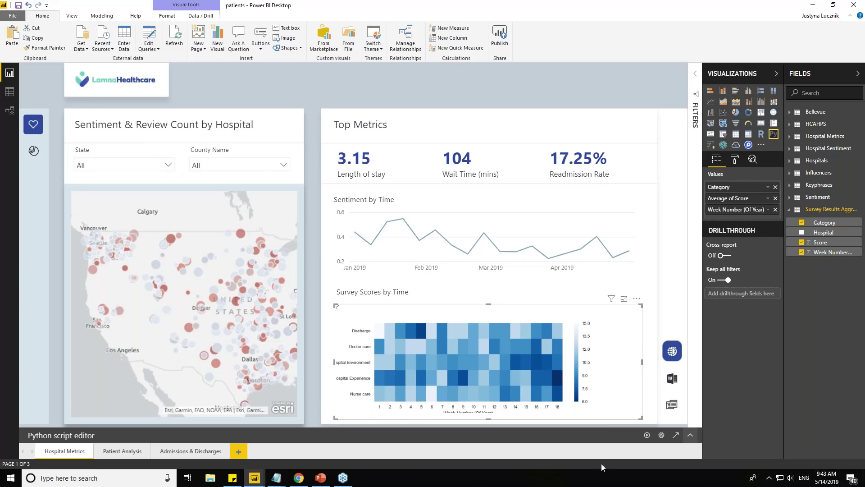
# - Filter the report to state WA and county KING using the State and County Name slicers
pyautogui.click(167, 169)
pyautogui.scroll(-10, 149, 212)
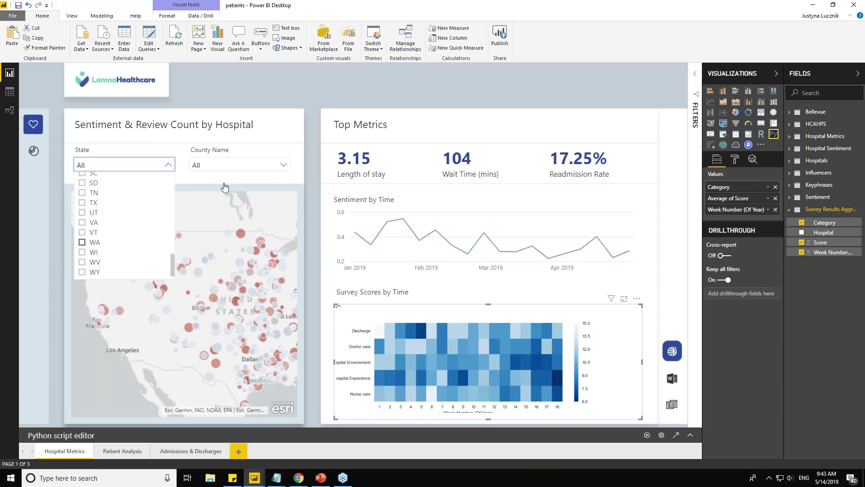
pyautogui.click(82, 242)
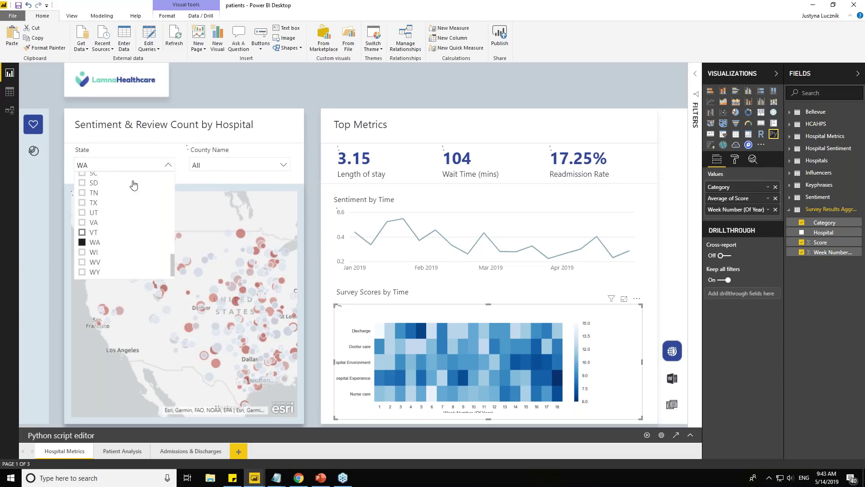
pyautogui.click(210, 164)
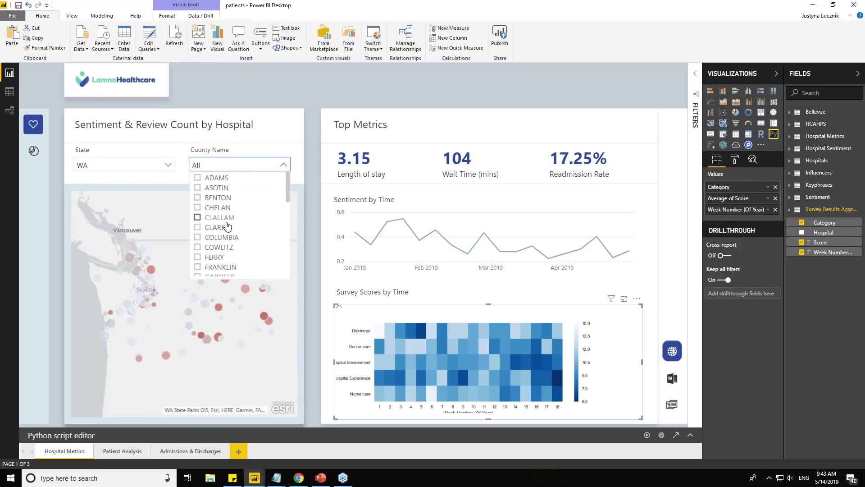
pyautogui.scroll(-7, 228, 225)
pyautogui.scroll(5, 201, 225)
pyautogui.click(205, 229)
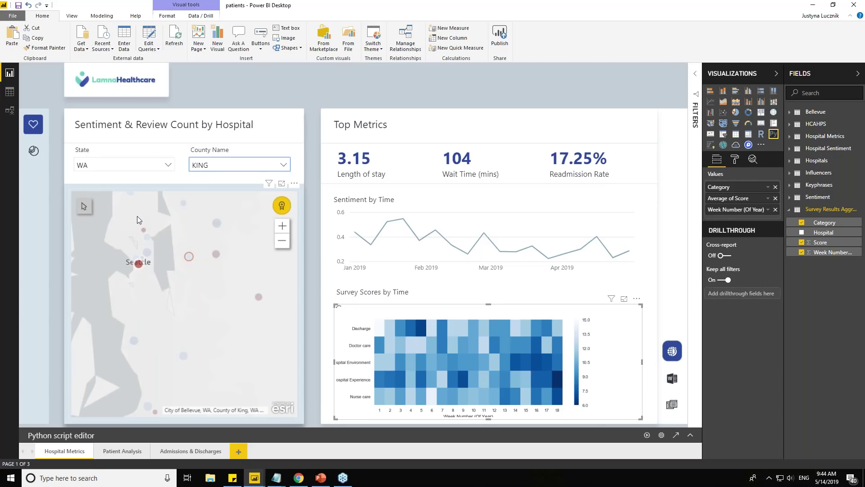
# - Filter the report's metrics to Hospital #4618 by selecting its red bubble in Seattle on the map
pyautogui.scroll(2, 137, 215)
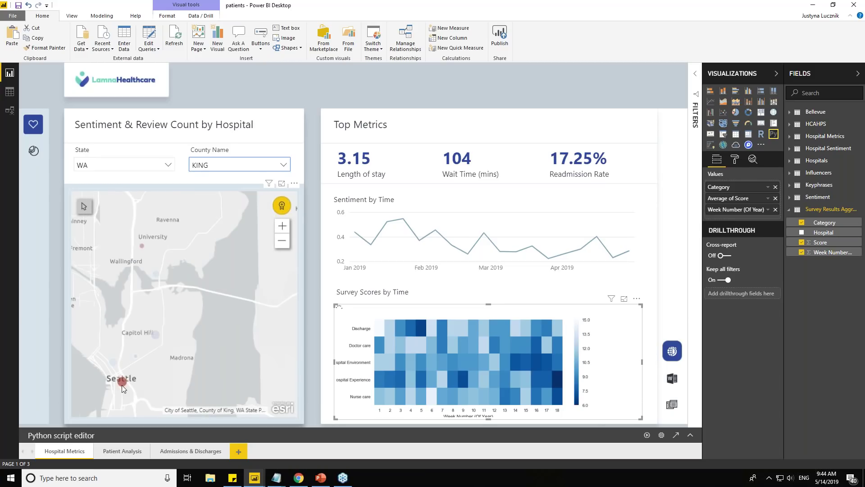
pyautogui.moveTo(123, 383)
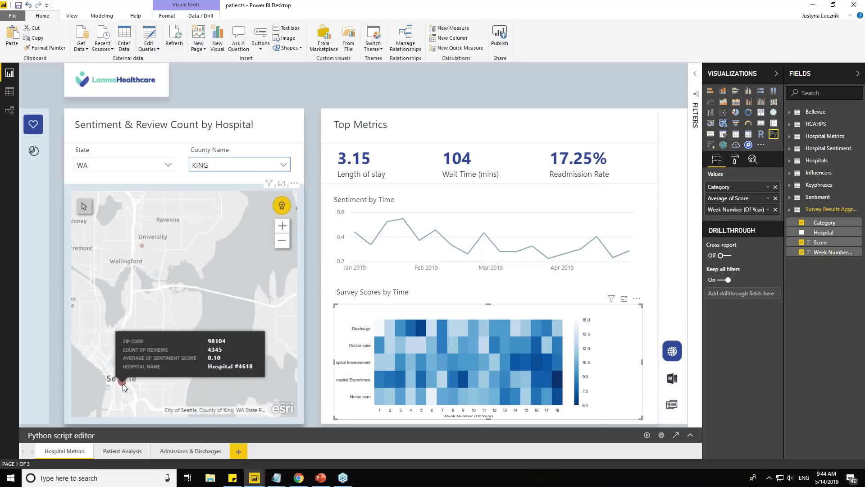
pyautogui.click(122, 383)
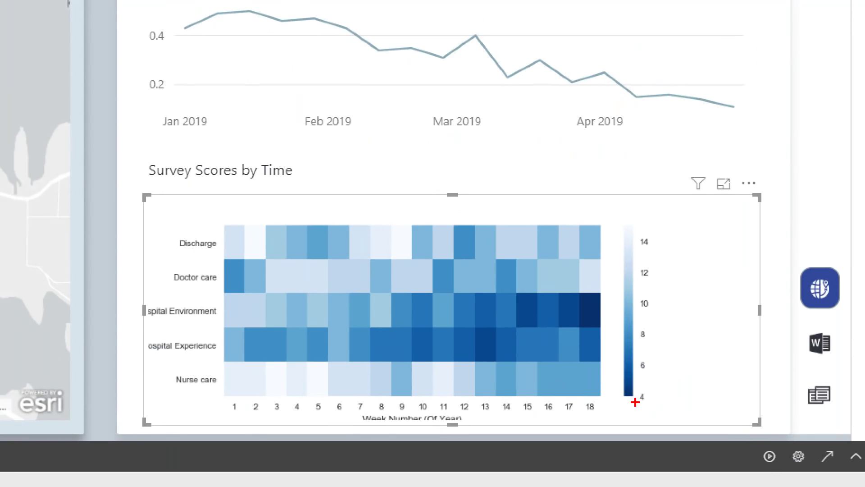
# - Underline the low end of the heat map's colour scale and the Hospital Environment label in red, and exit annotation mode
pyautogui.moveTo(624, 402); pyautogui.dragTo(640, 402)
pyautogui.moveTo(148, 325); pyautogui.dragTo(211, 316)
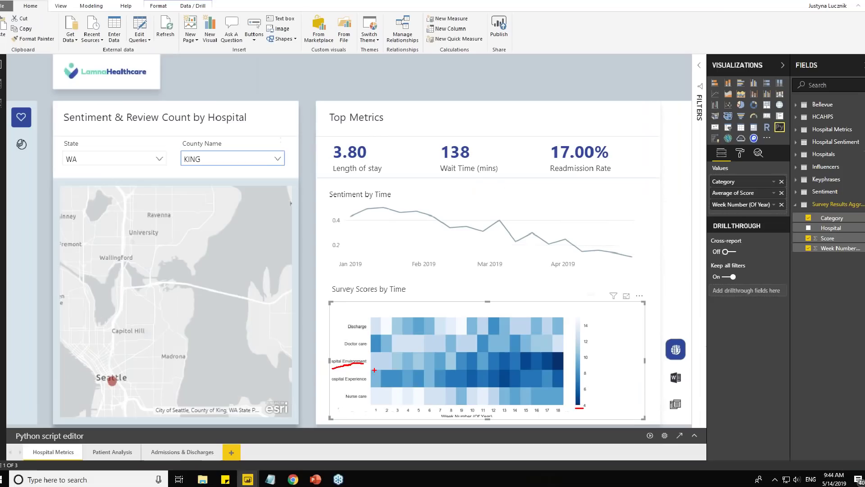
pyautogui.press('Escape')
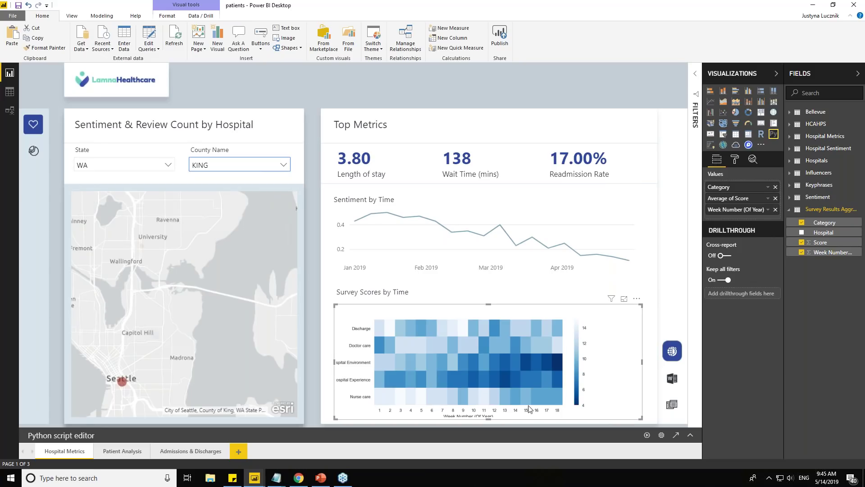
# - Switch to the Framing Slides presentation in PowerPoint and show slide 7, Automated ML for citizen data scientists
pyautogui.click(254, 477)
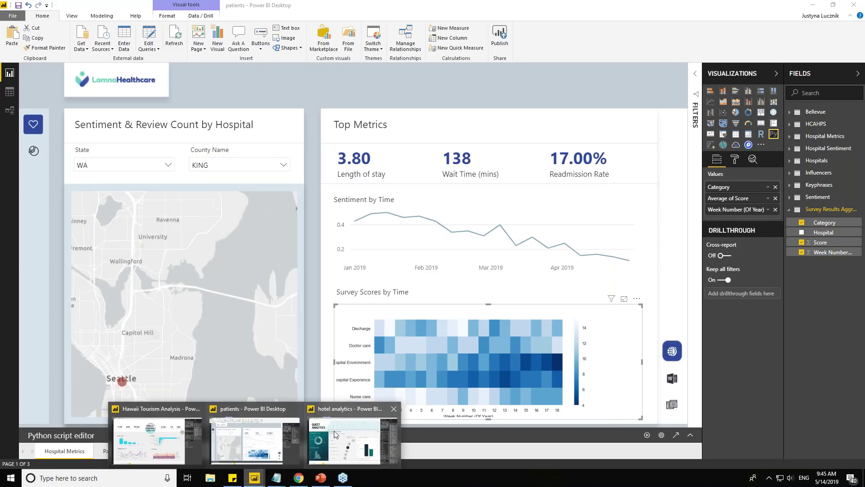
pyautogui.click(297, 437)
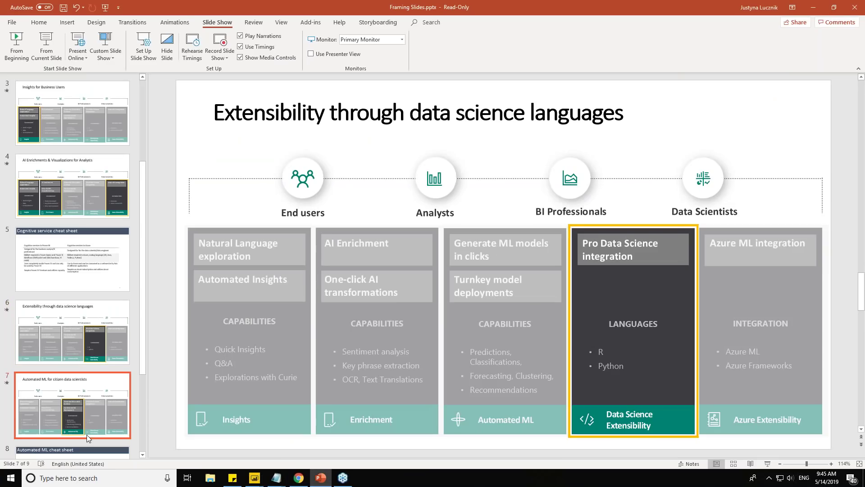
pyautogui.click(86, 434)
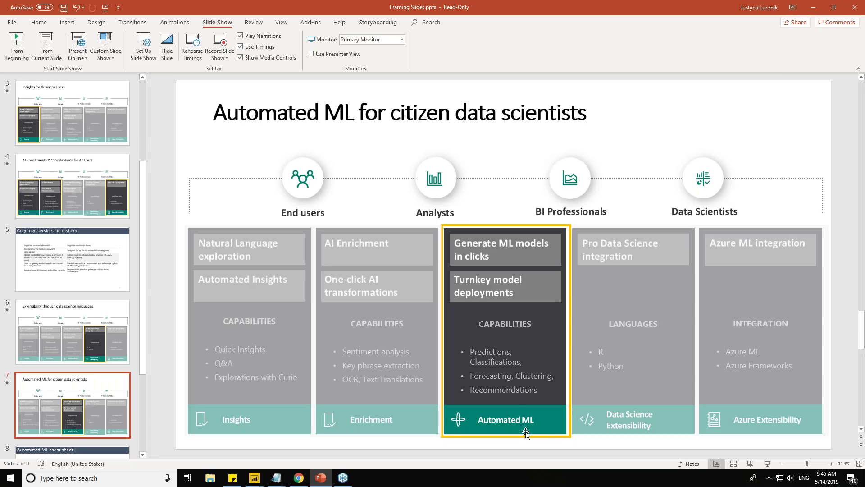
# - Switch to Chrome and show the Hospital Bed Allocation dataflow's entities, pointing out the HospitalUnplannedAdmissions entity
pyautogui.click(306, 482)
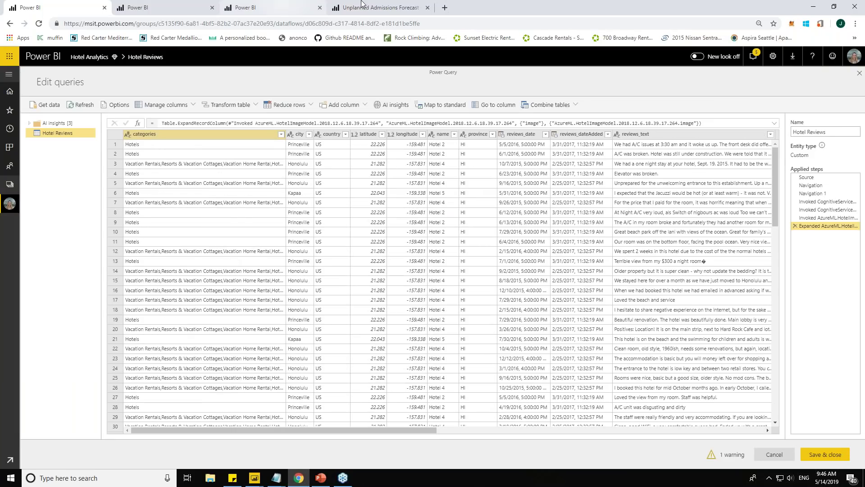
pyautogui.click(270, 5)
pyautogui.click(163, 4)
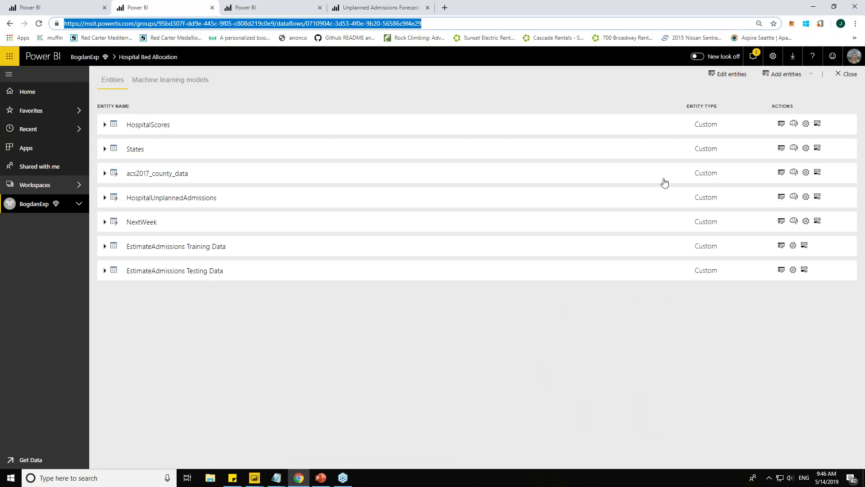
pyautogui.click(796, 199)
pyautogui.click(145, 198)
pyautogui.click(137, 203)
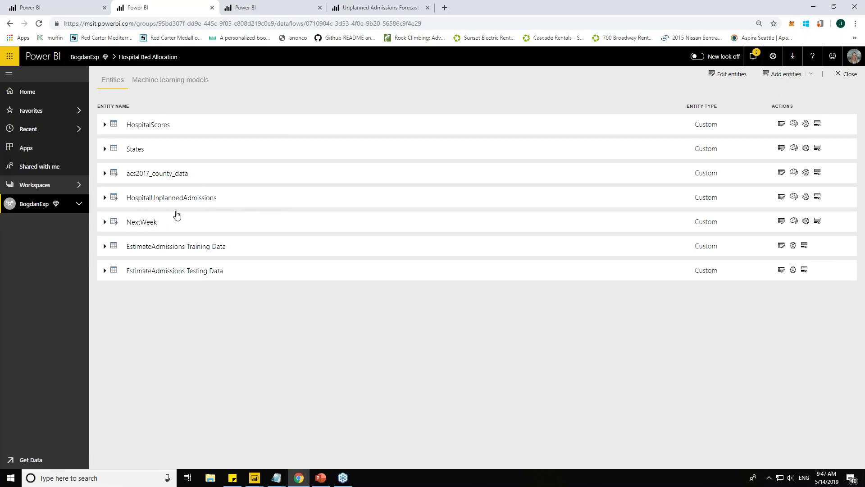
# - Add a machine learning model to the HospitalUnplannedAdmissions entity with WeekUnplannedAdmissions as the historical outcome field
pyautogui.click(794, 197)
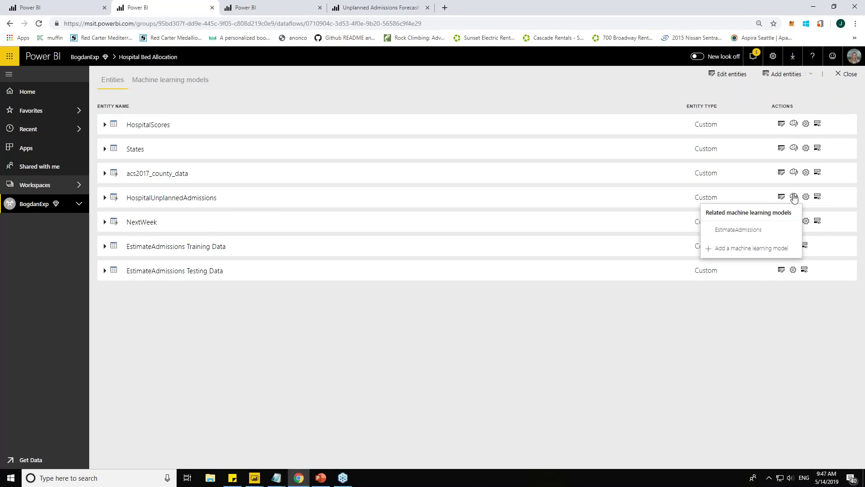
pyautogui.click(730, 248)
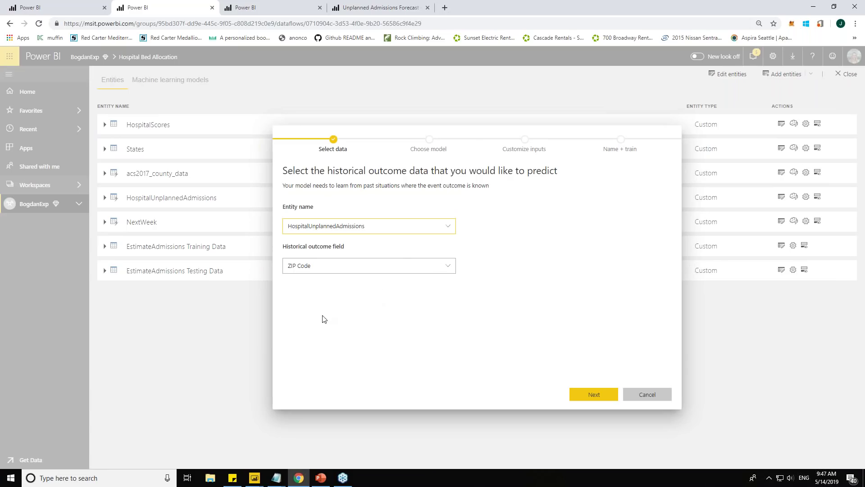
pyautogui.click(317, 266)
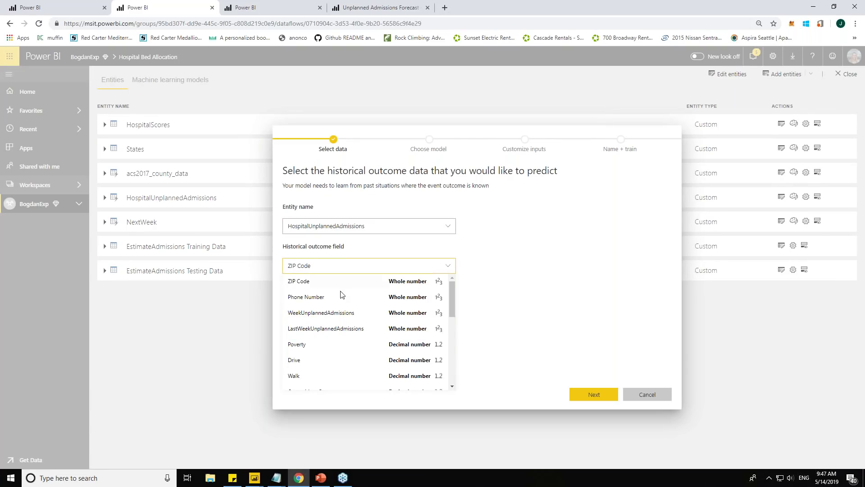
pyautogui.moveTo(452, 298); pyautogui.dragTo(452, 380)
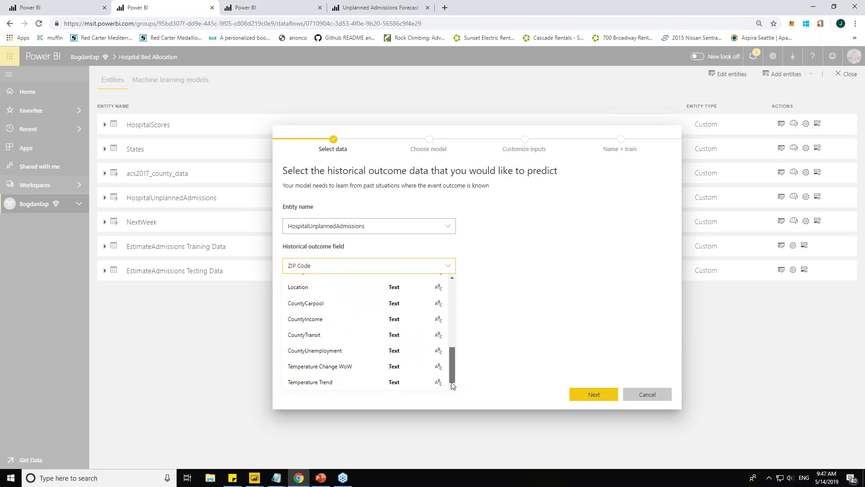
pyautogui.scroll(3, 436, 336)
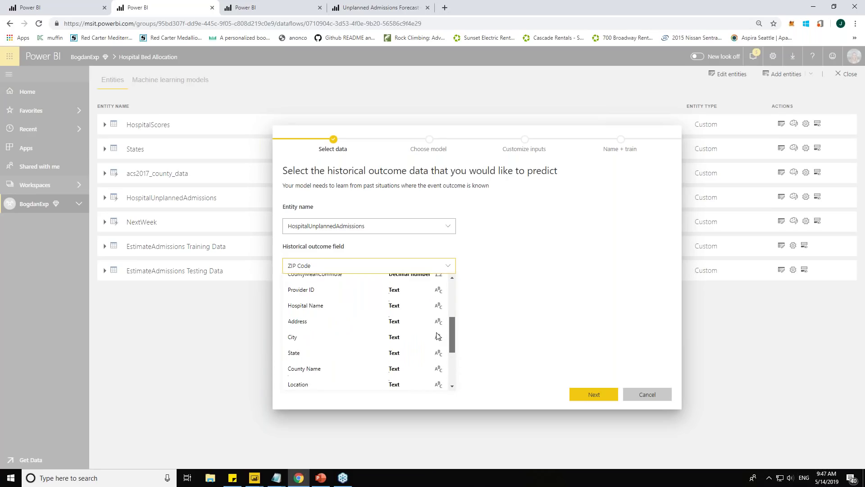
pyautogui.scroll(5, 436, 335)
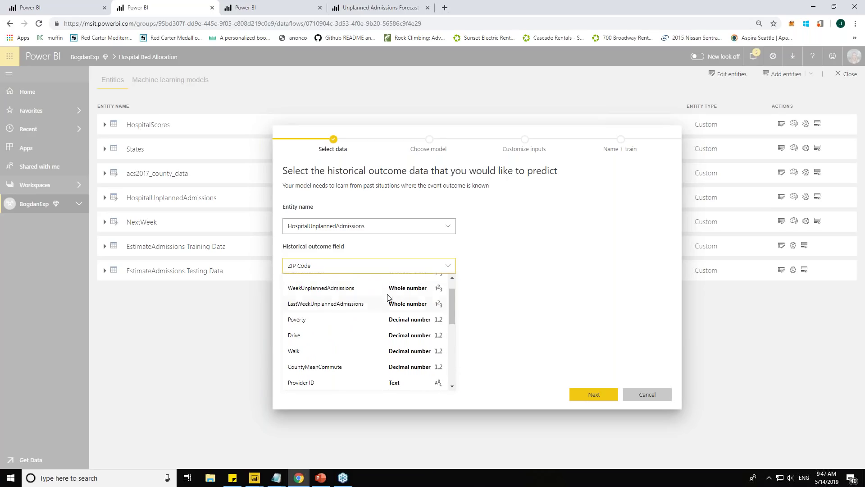
pyautogui.scroll(2, 331, 293)
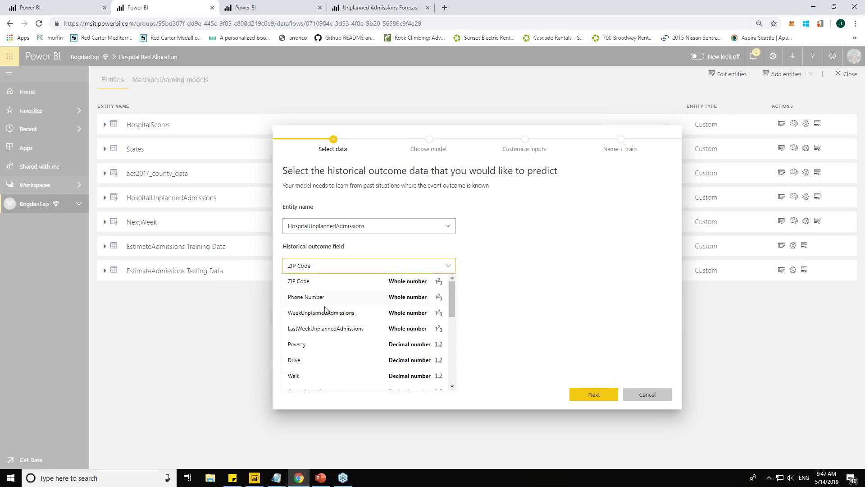
pyautogui.click(302, 315)
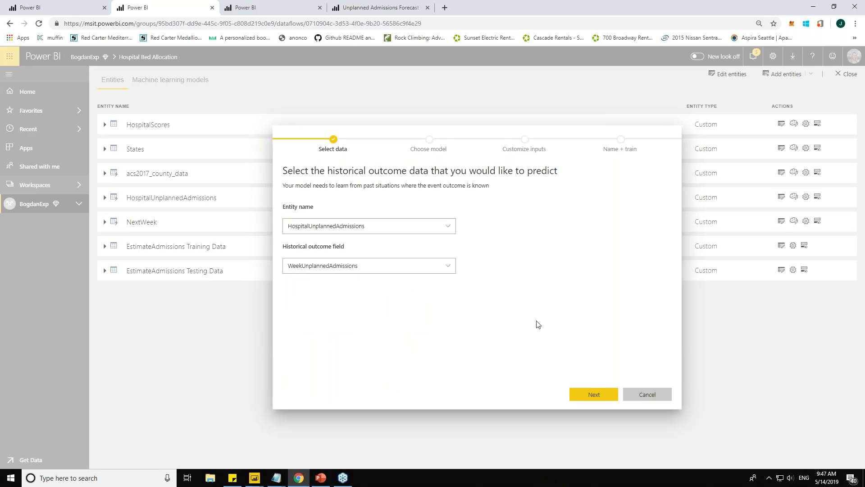
# - Choose Regression as the model type for predicting weekly unplanned admissions
pyautogui.click(596, 396)
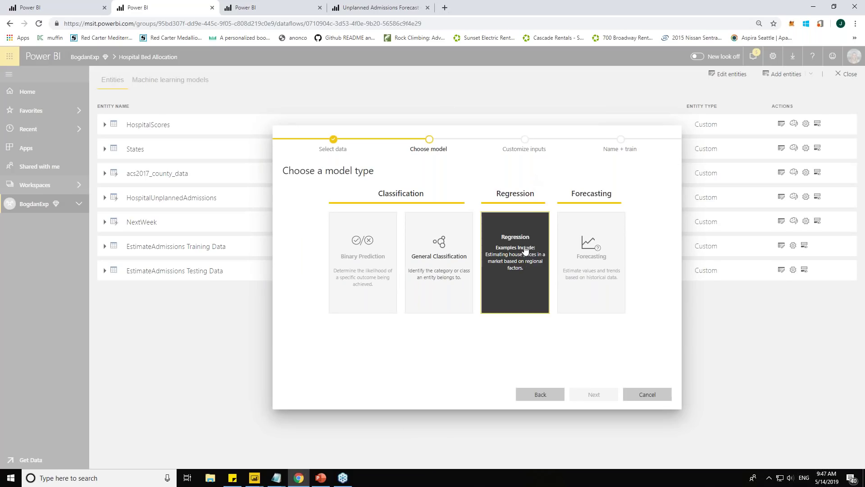
pyautogui.click(525, 265)
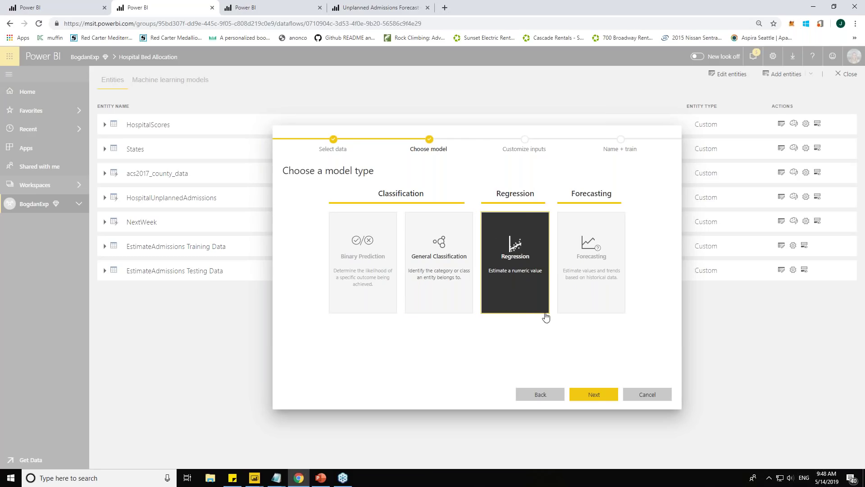
pyautogui.click(594, 394)
# - Add CountyIncome and CountyTransit to the model's recommended input fields, review the full field list, and accept the selection
pyautogui.scroll(-5, 499, 311)
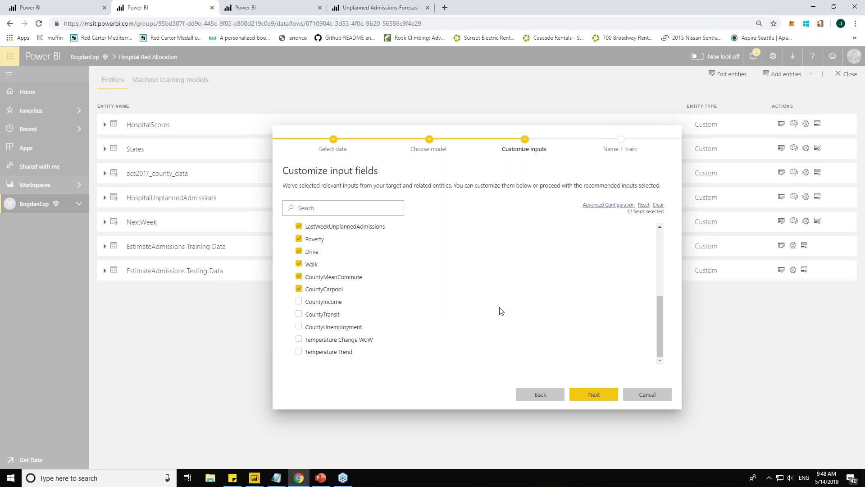
pyautogui.click(299, 302)
pyautogui.click(299, 316)
pyautogui.scroll(6, 326, 334)
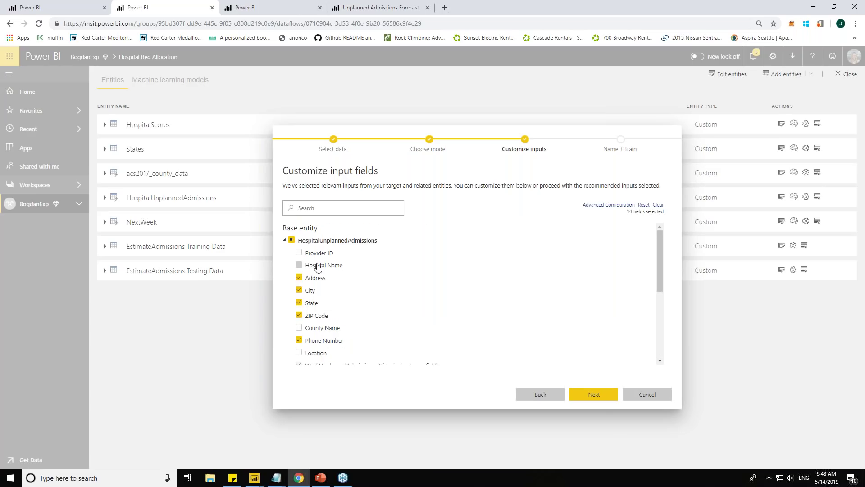
pyautogui.scroll(-5, 318, 266)
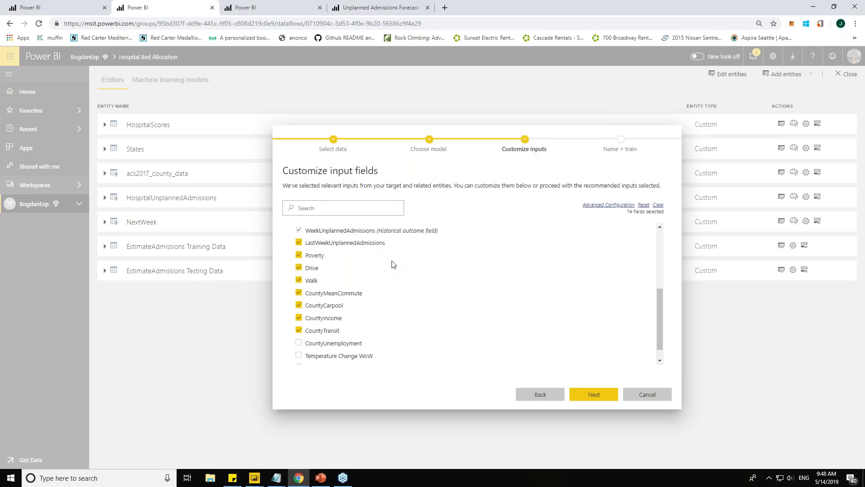
pyautogui.scroll(2, 333, 295)
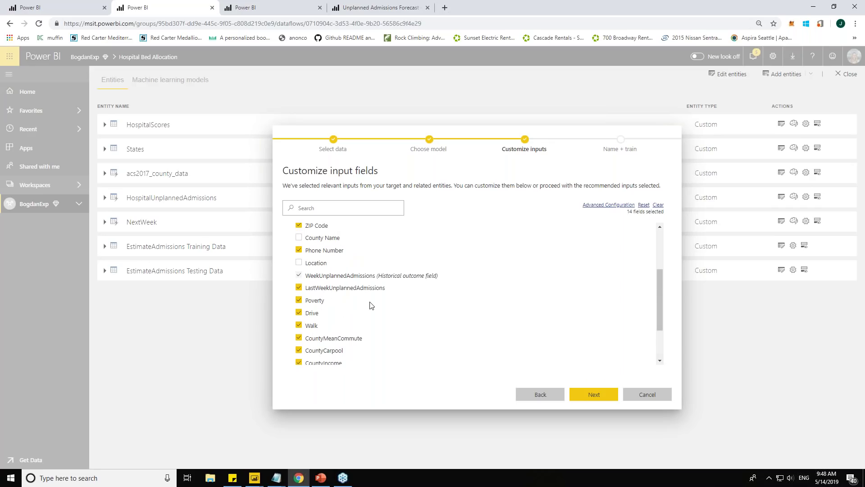
pyautogui.scroll(-3, 370, 305)
pyautogui.scroll(6, 319, 239)
pyautogui.scroll(-6, 311, 267)
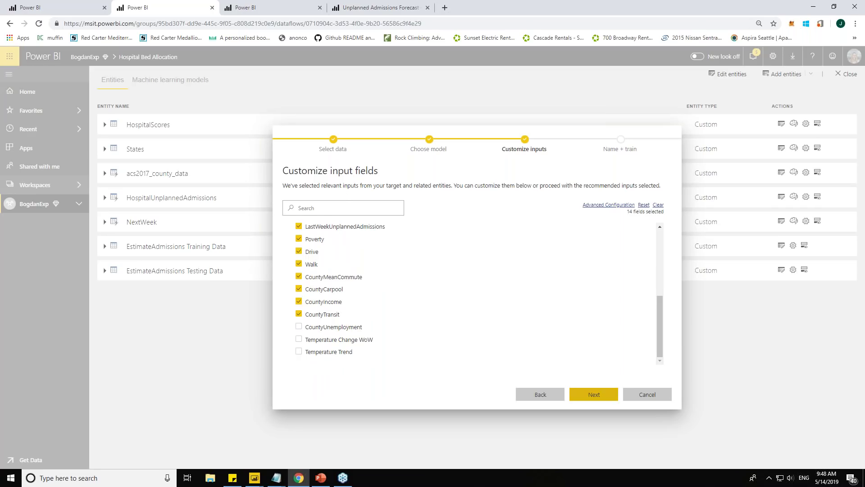
pyautogui.click(583, 391)
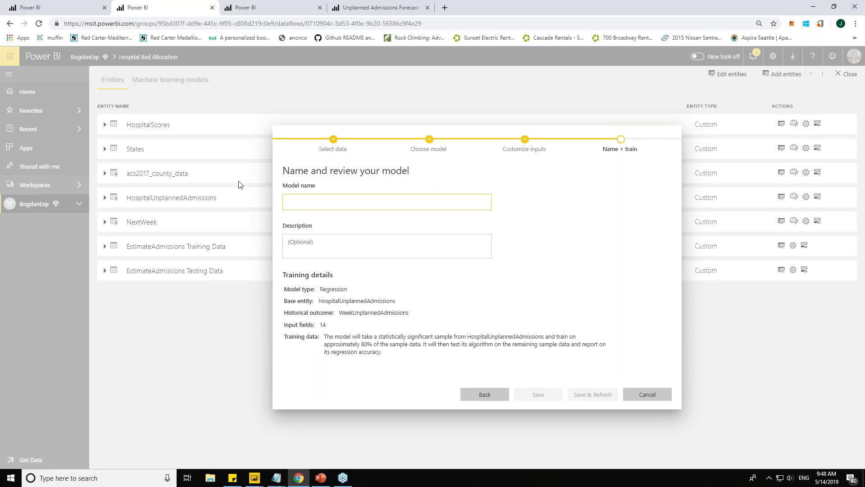
# - Name the model Unplanned Admissions, leave its description empty, and cancel the model setup without saving
pyautogui.write('Unplanned A')
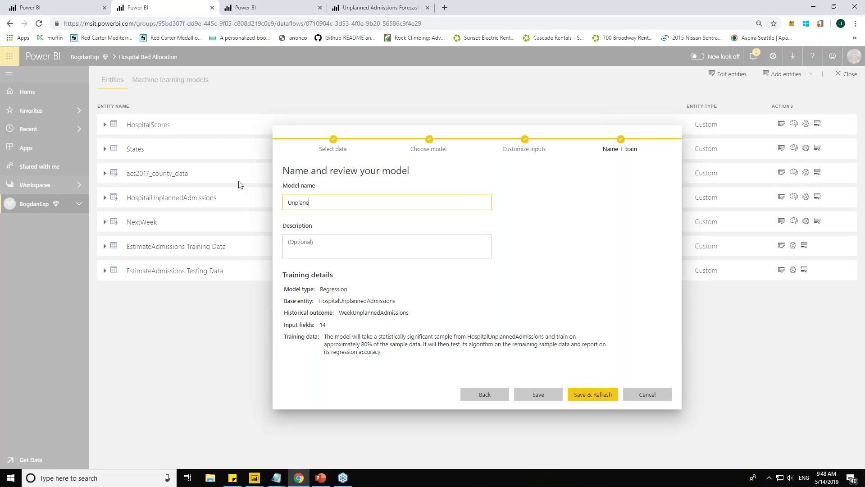
pyautogui.write('dmissions')
pyautogui.click(349, 251)
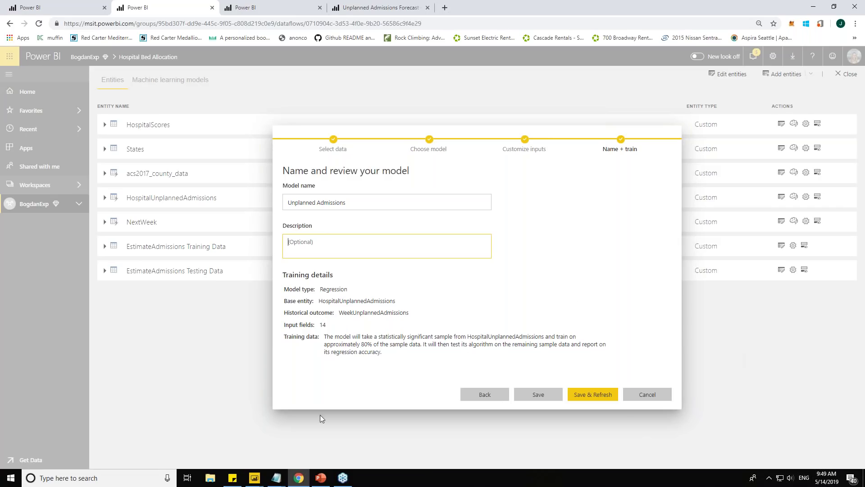
pyautogui.click(656, 400)
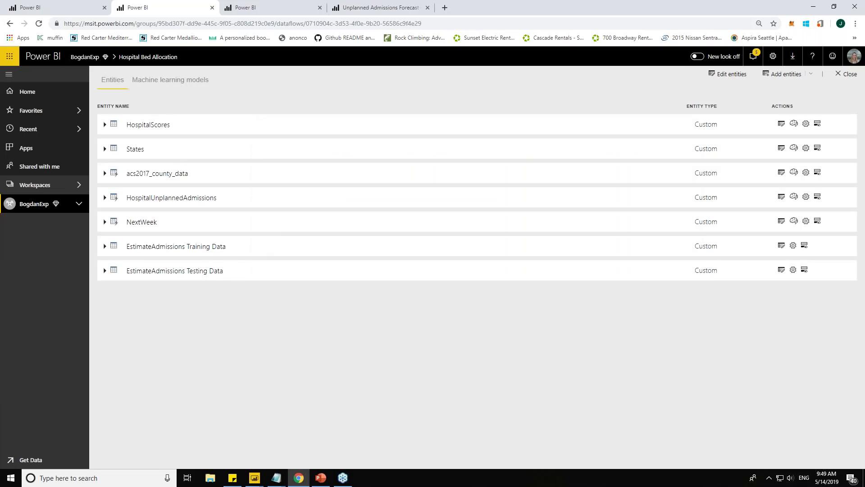
# - Open the performance report of the trained EstimateAdmissions machine learning model, using the browser tab where its visuals are loaded
pyautogui.click(209, 92)
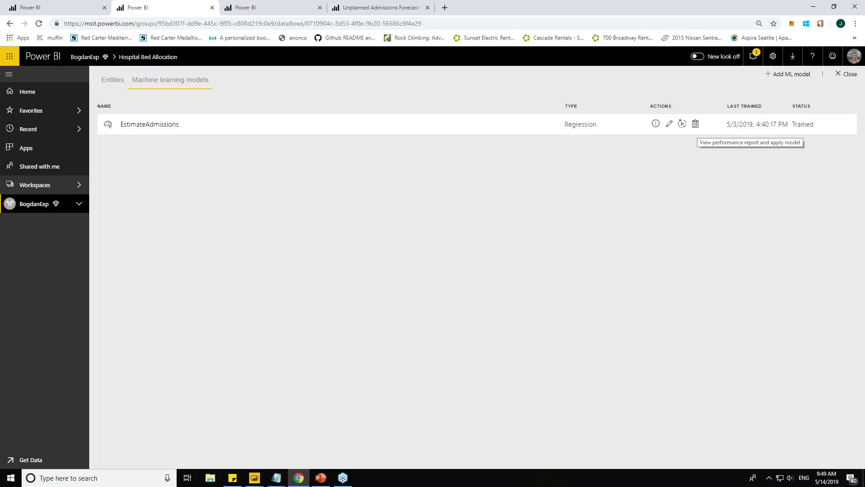
pyautogui.click(696, 126)
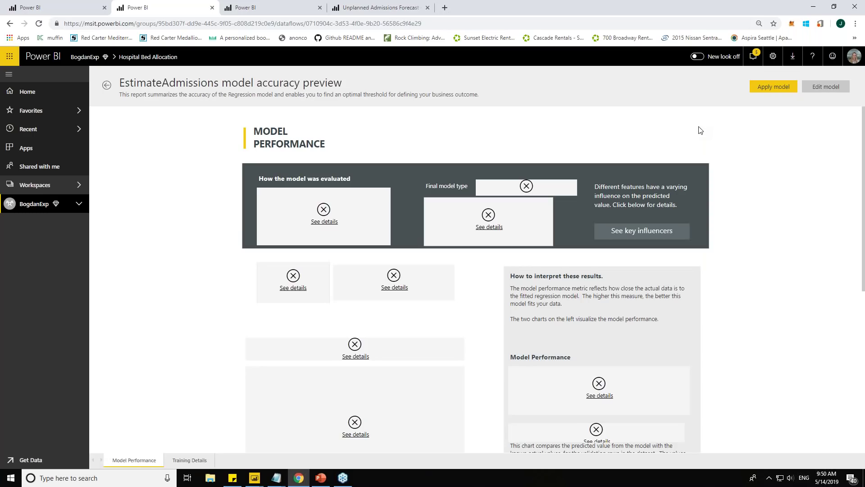
pyautogui.click(267, 5)
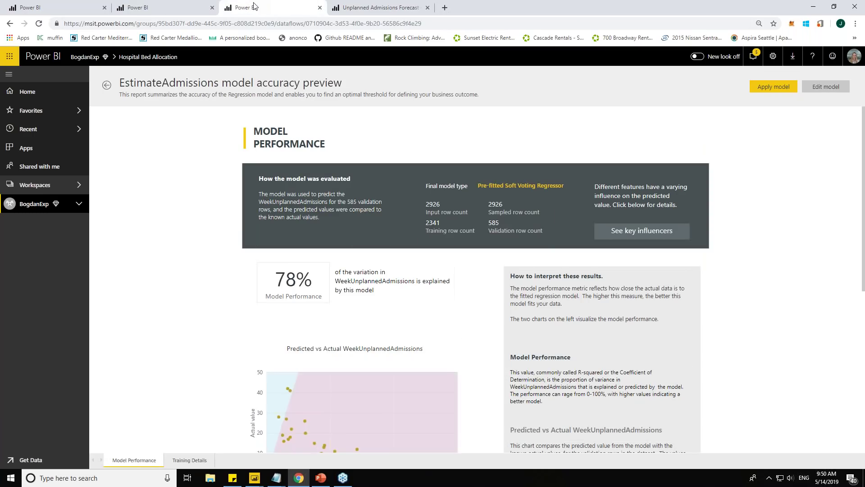
pyautogui.click(205, 6)
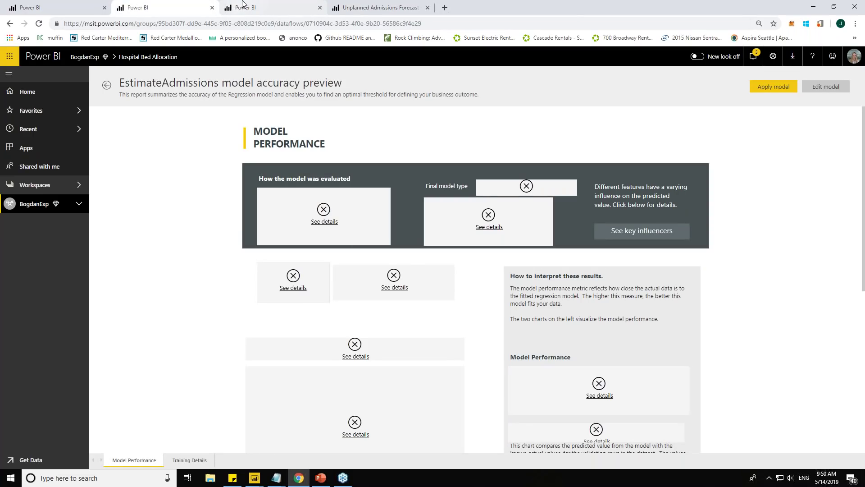
pyautogui.click(242, 4)
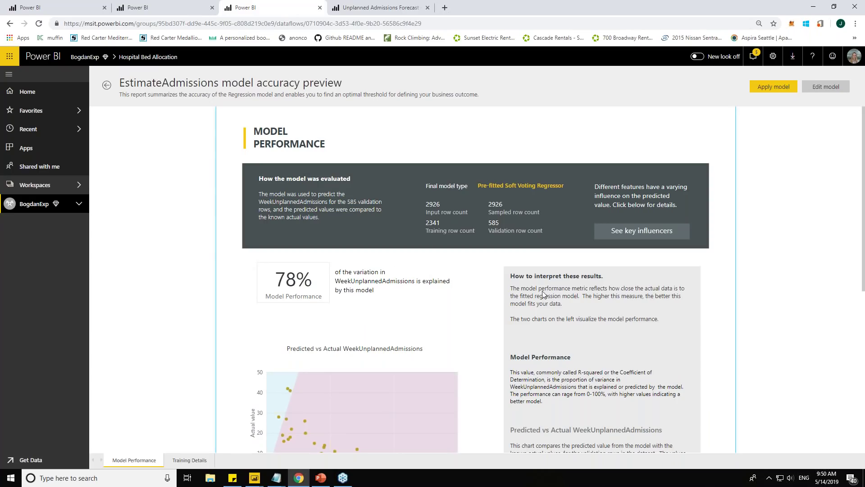
# - Review the model performance metric, the predicted versus actual chart, the residual error chart and their explanations
pyautogui.scroll(-3, 375, 358)
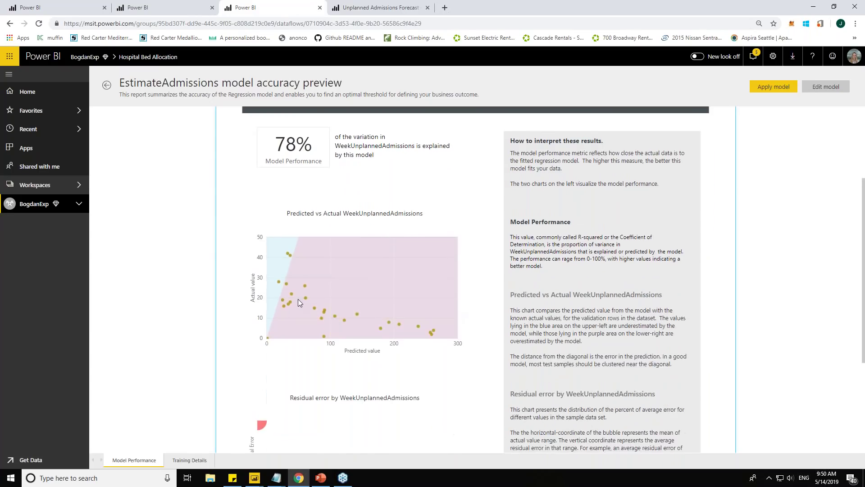
pyautogui.scroll(2, 298, 300)
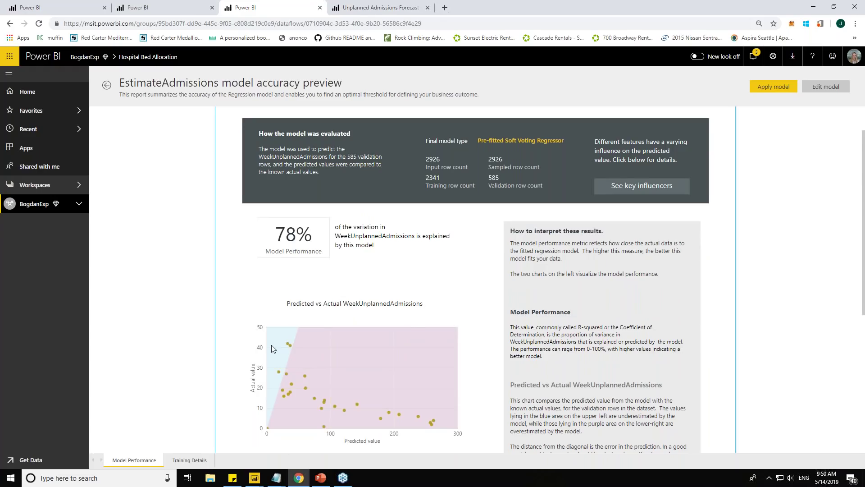
pyautogui.scroll(-4, 271, 345)
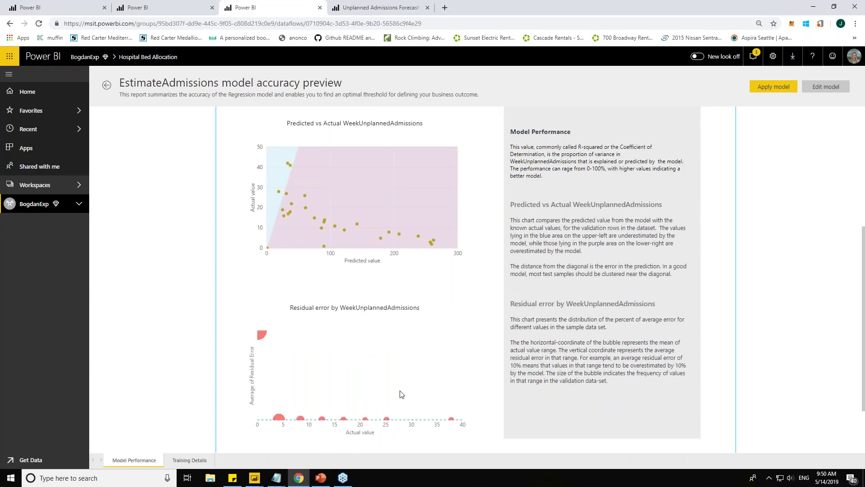
pyautogui.scroll(4, 402, 394)
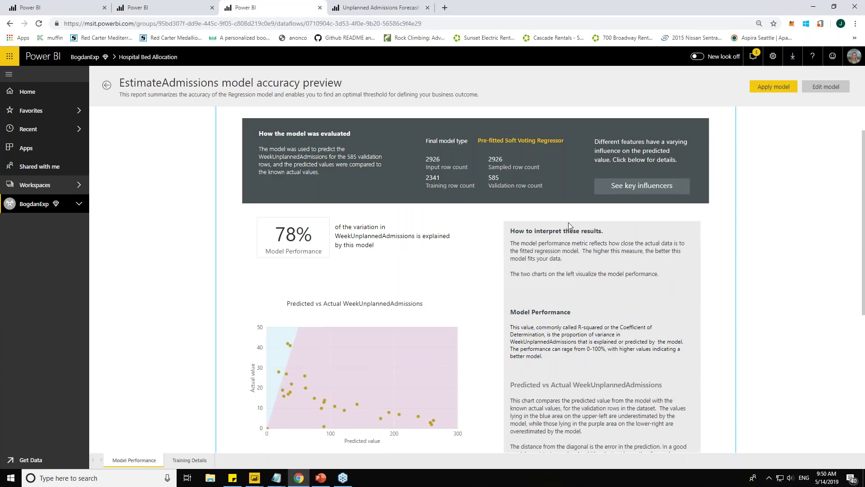
pyautogui.scroll(-5, 572, 382)
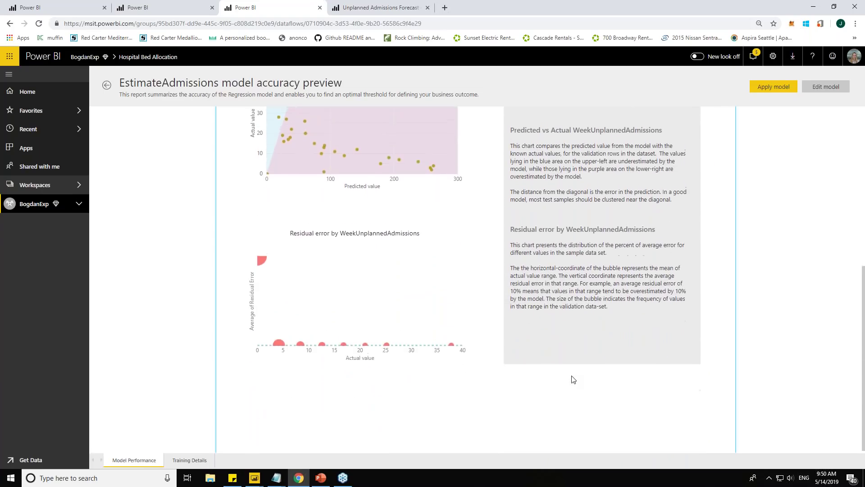
pyautogui.scroll(6, 573, 380)
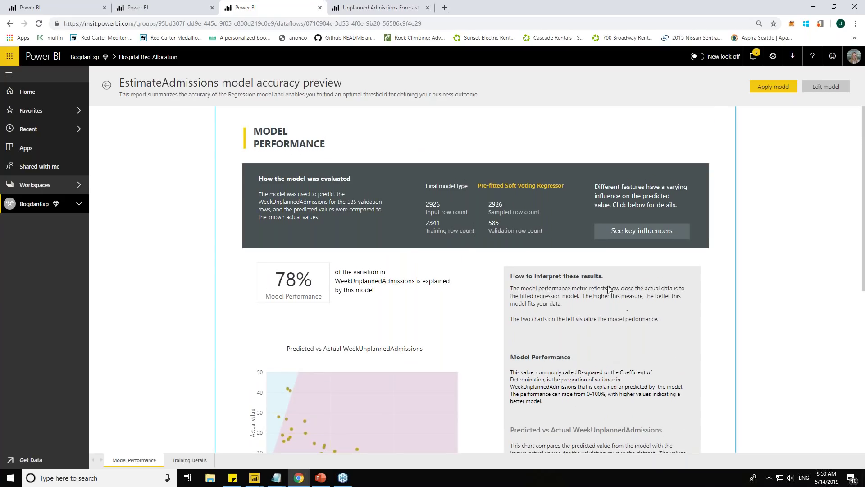
pyautogui.scroll(-2, 554, 395)
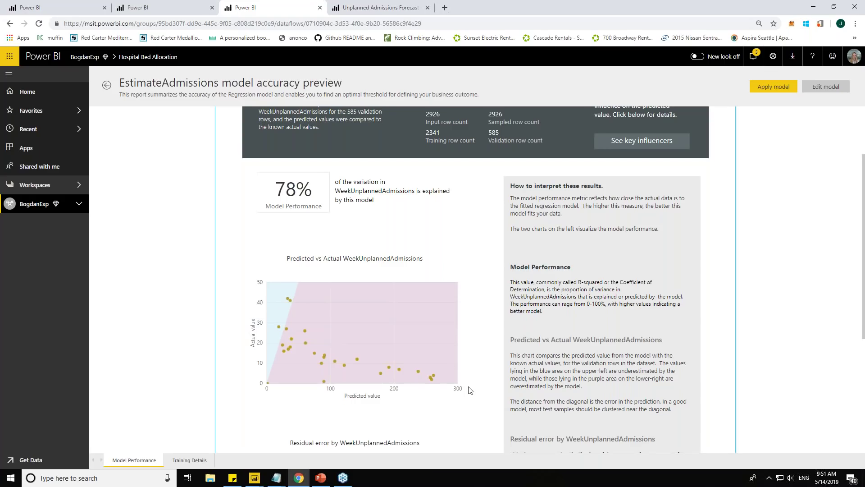
pyautogui.scroll(2, 469, 387)
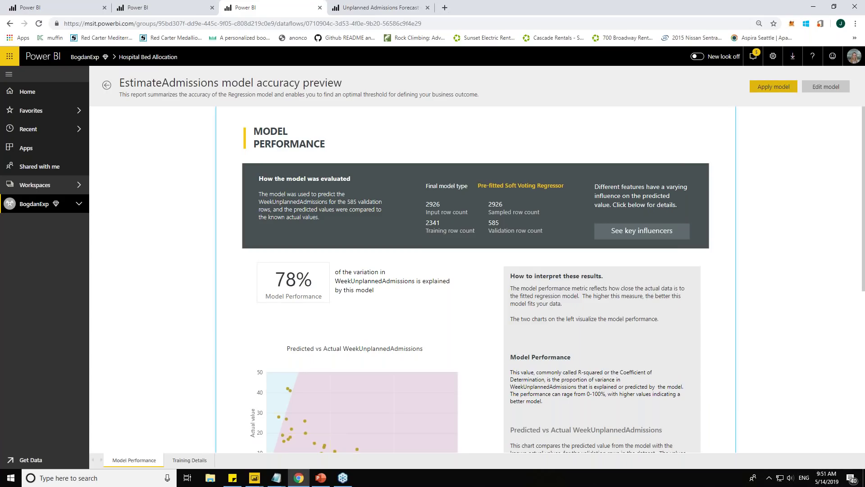
# - Check the settings for applying EstimateAdmissions to the NextWeek entity and cancel without applying the model
pyautogui.click(781, 87)
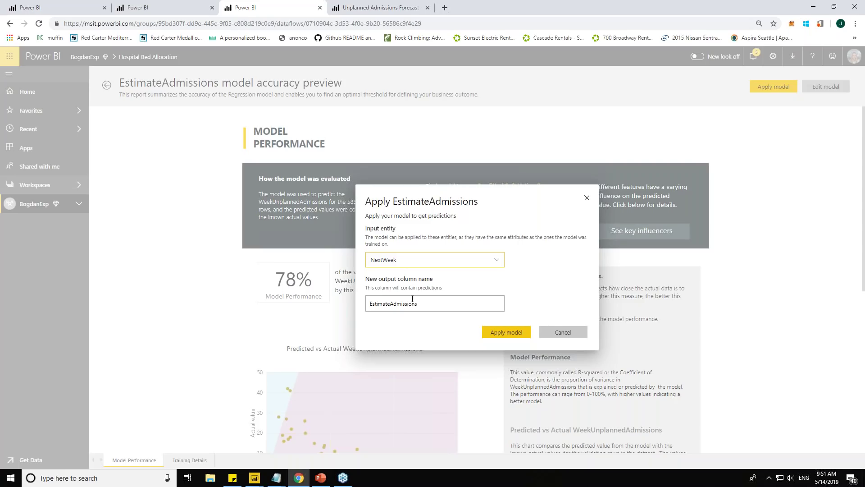
pyautogui.click(559, 336)
# - Switch to the Unplanned Admissions Forecast report and apply the Starting Page report bookmark to the Hospital Risk page
pyautogui.click(356, 6)
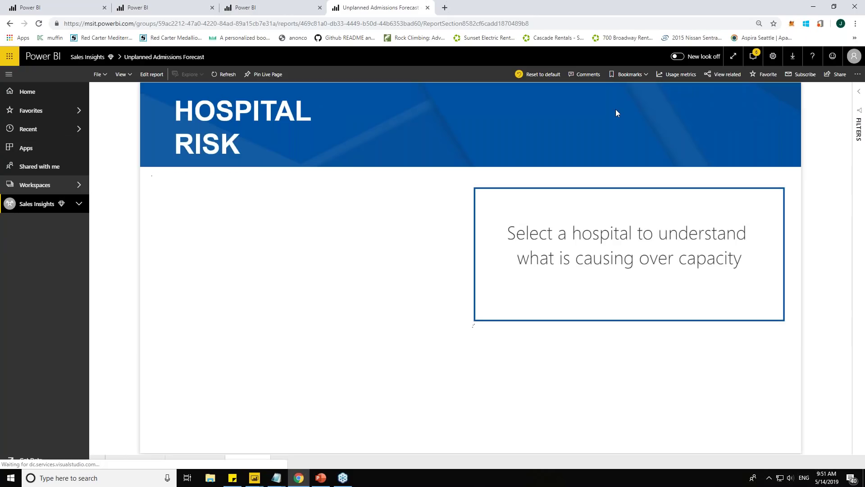
pyautogui.click(631, 74)
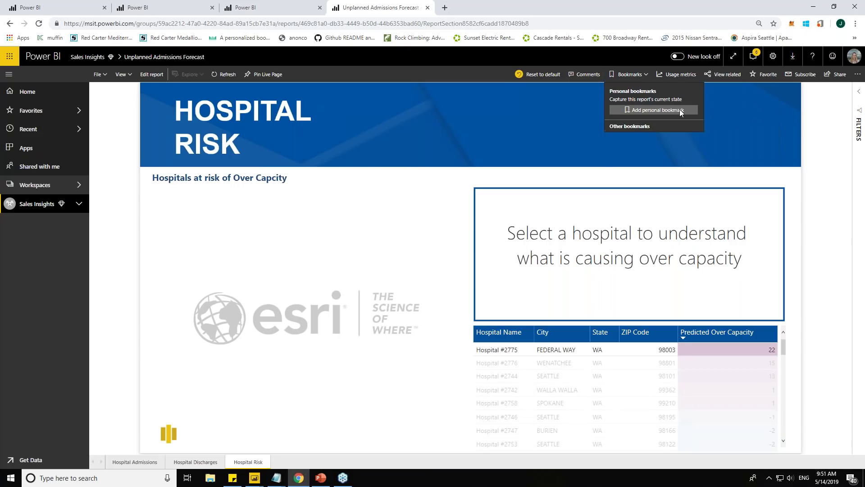
pyautogui.click(189, 182)
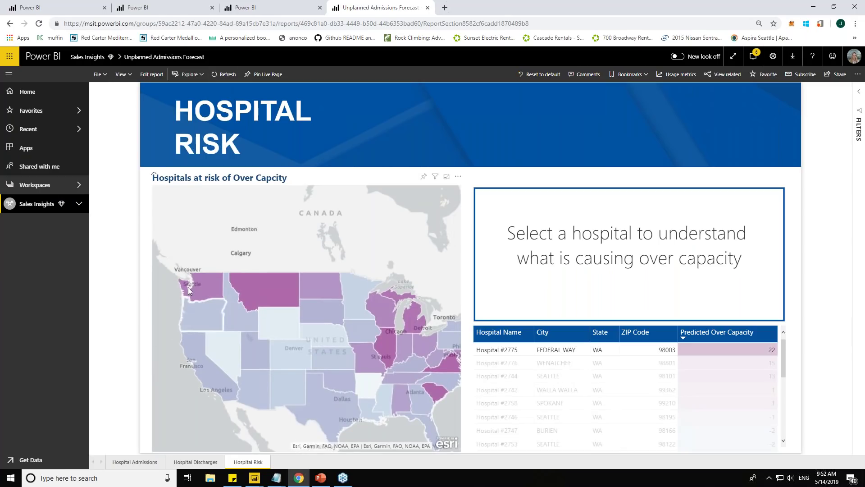
pyautogui.click(645, 77)
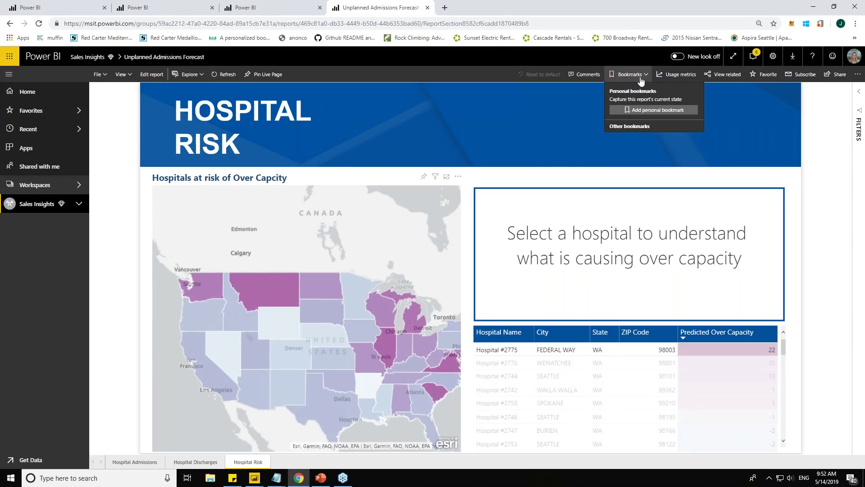
pyautogui.click(630, 126)
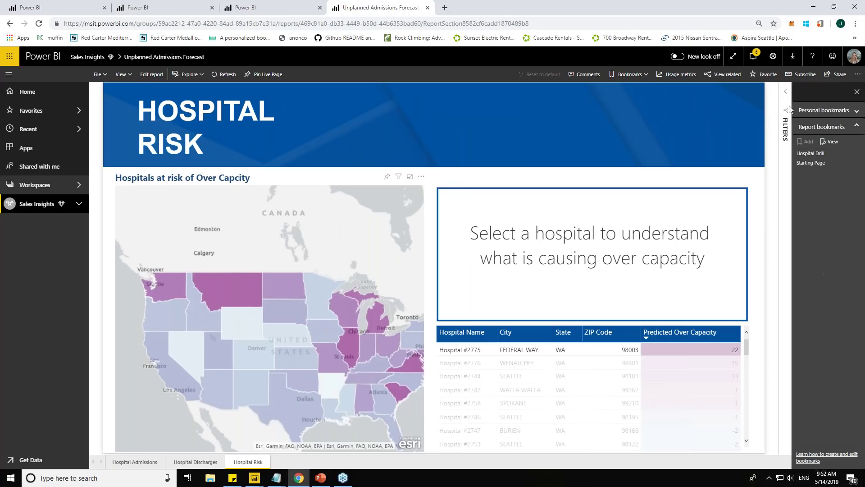
pyautogui.click(811, 164)
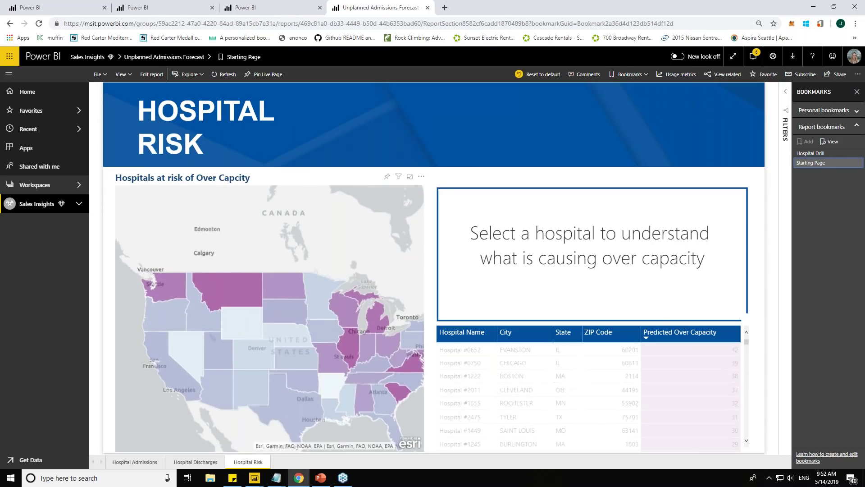
pyautogui.scroll(-2, 514, 358)
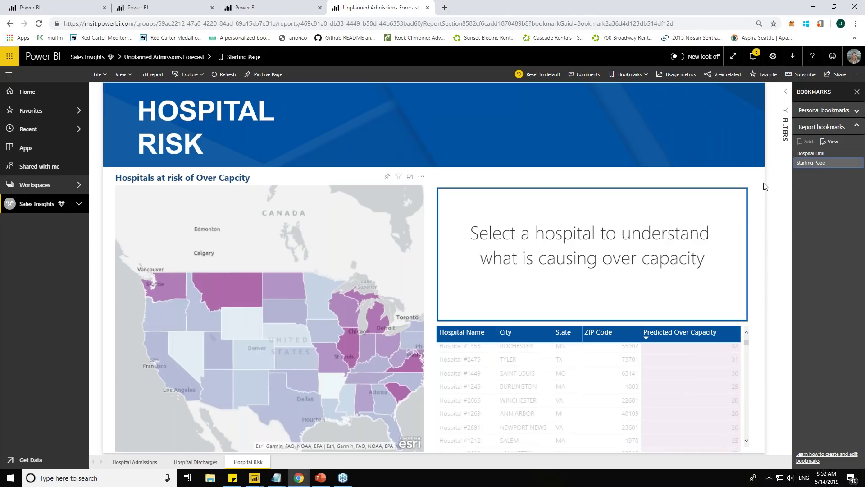
pyautogui.click(800, 161)
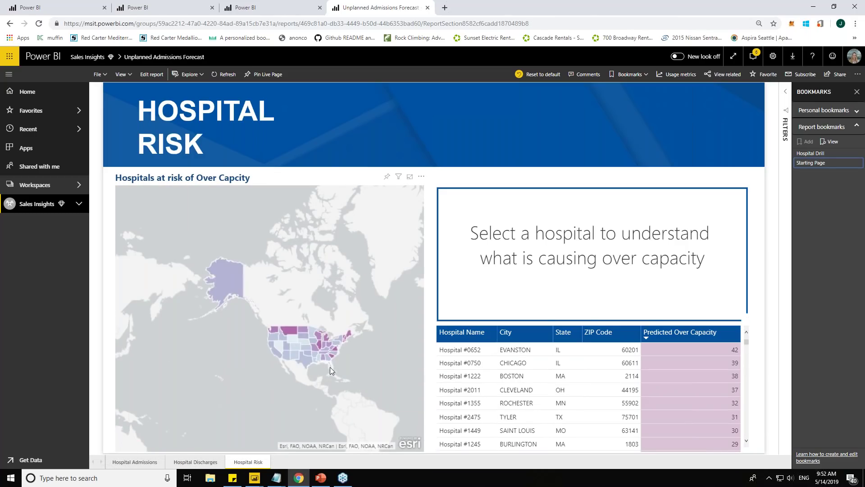
# - Select Washington on the map of hospitals at risk to filter the hospital table to that state
pyautogui.scroll(2, 330, 367)
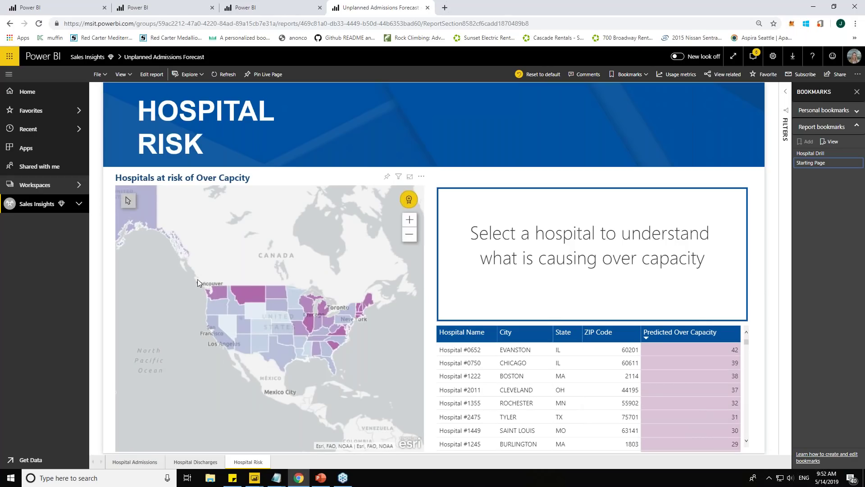
pyautogui.scroll(2, 233, 296)
pyautogui.scroll(2, 215, 298)
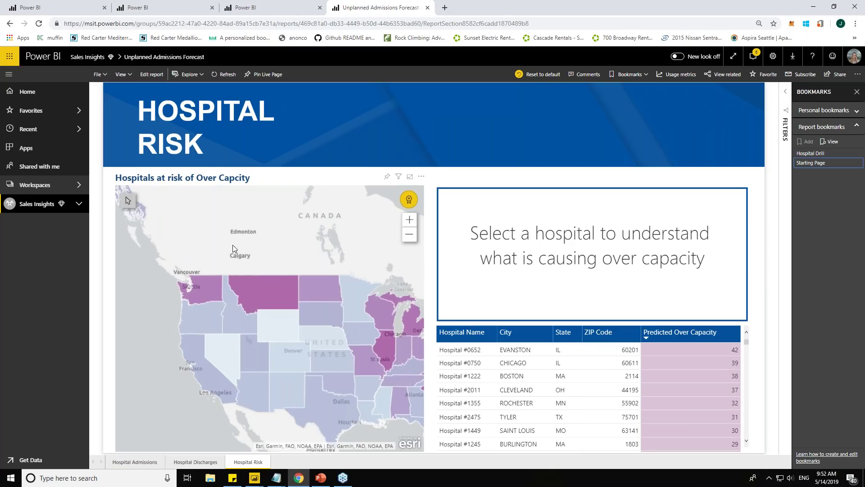
pyautogui.click(201, 291)
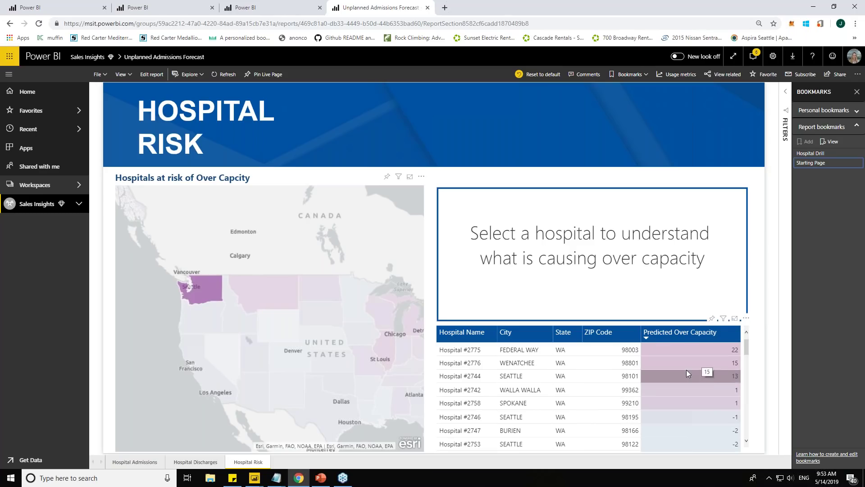
# - Examine the predicted over capacity values of the Washington hospitals throughout the table
pyautogui.scroll(-5, 701, 372)
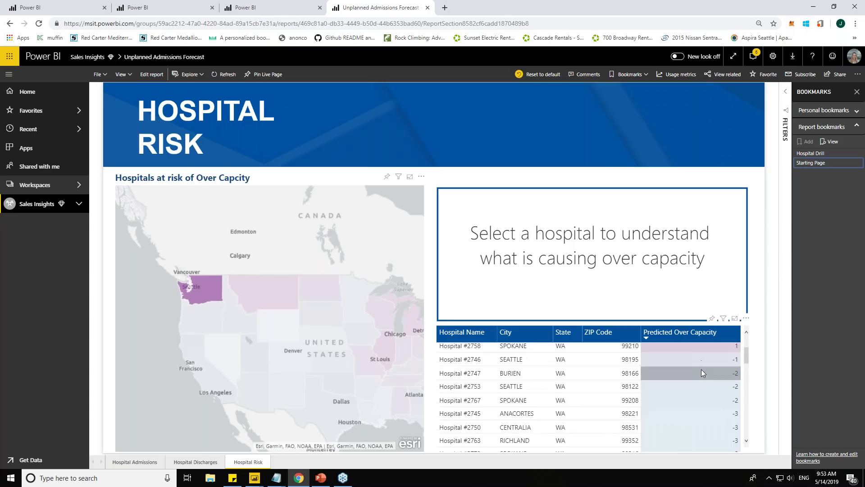
pyautogui.scroll(-2, 692, 392)
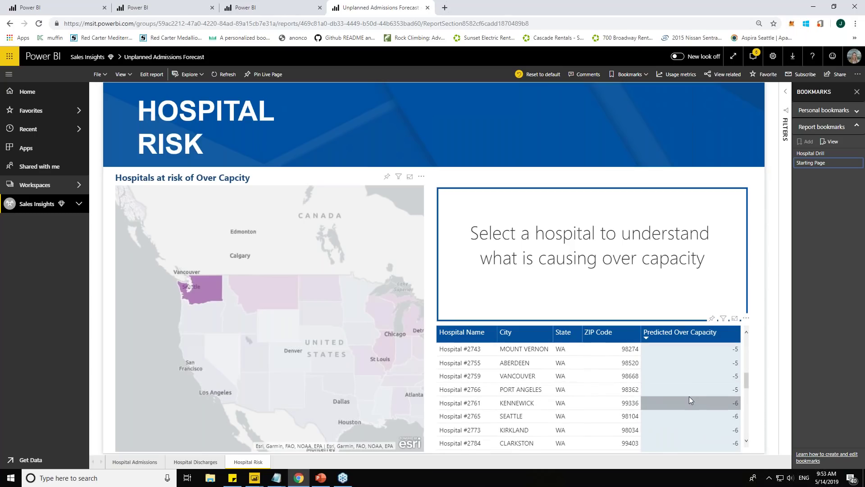
pyautogui.scroll(-3, 689, 396)
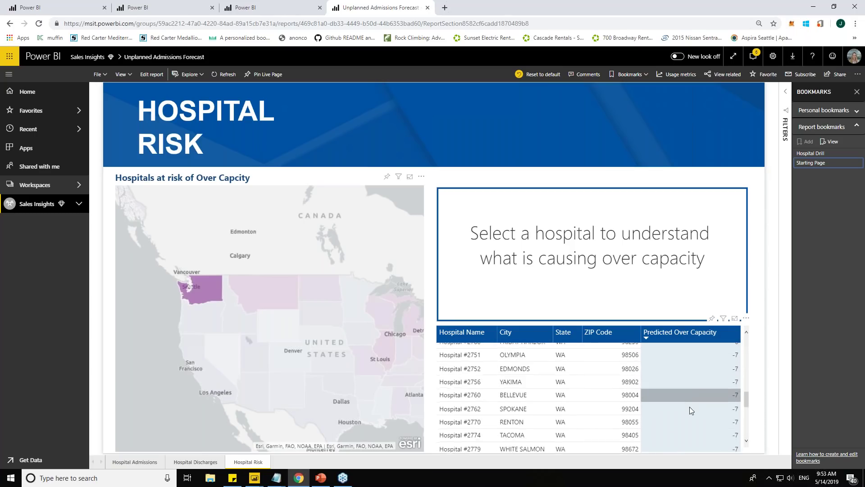
pyautogui.scroll(10, 697, 406)
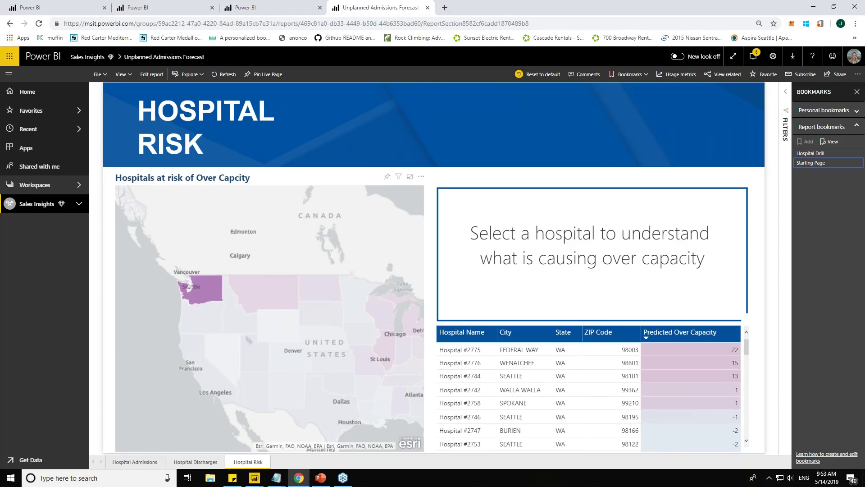
pyautogui.scroll(-2, 542, 399)
pyautogui.scroll(-2, 526, 446)
pyautogui.scroll(3, 581, 417)
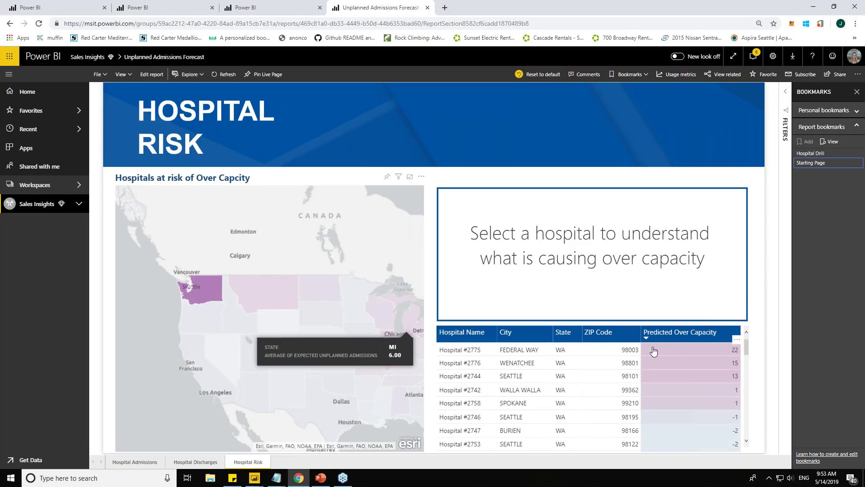
# - Apply the Hospital Drill bookmark and examine the Explanation of Prediction chart for Hospital #2775 in Federal Way
pyautogui.click(810, 153)
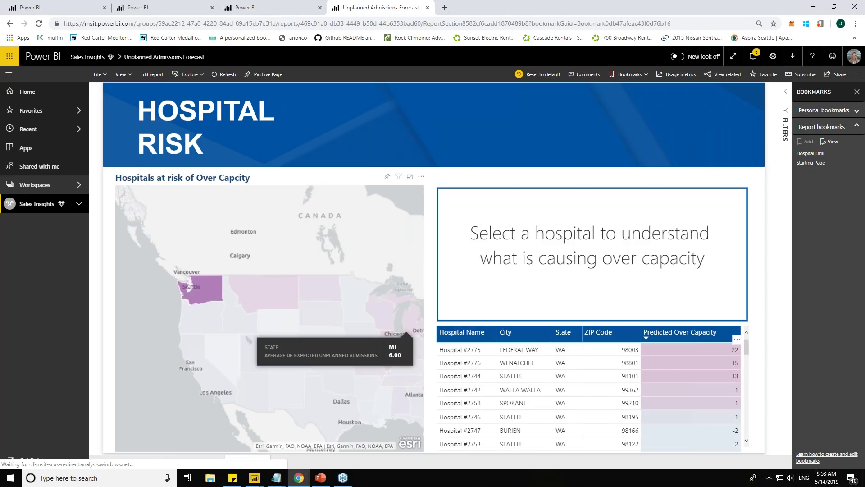
pyautogui.click(456, 340)
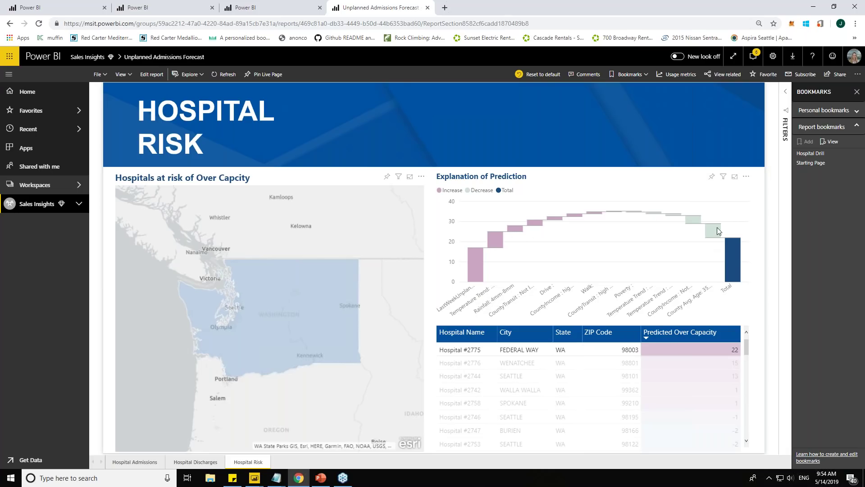
pyautogui.moveTo(714, 231)
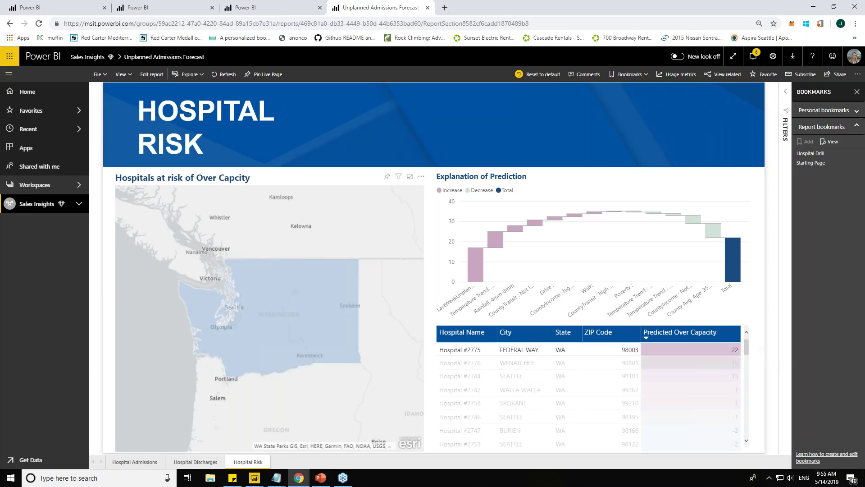
# - Switch to the Framing Slides presentation in PowerPoint and start the slide show from slide 8, Automated ML cheat sheet
pyautogui.hotkey('alt', 'Tab')
pyautogui.scroll(-3, 72, 361)
pyautogui.click(67, 384)
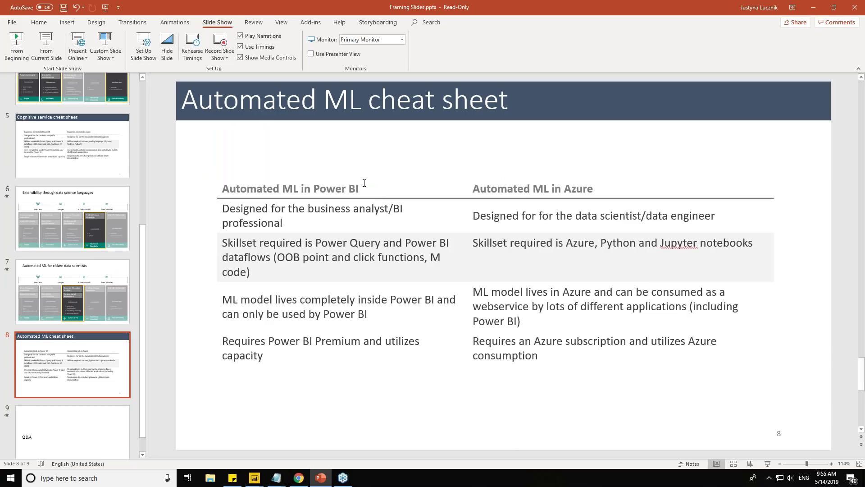
pyautogui.click(46, 45)
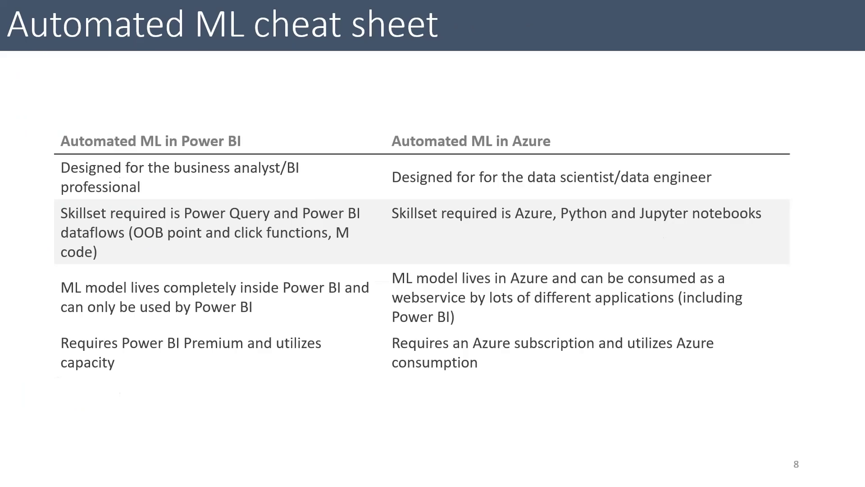